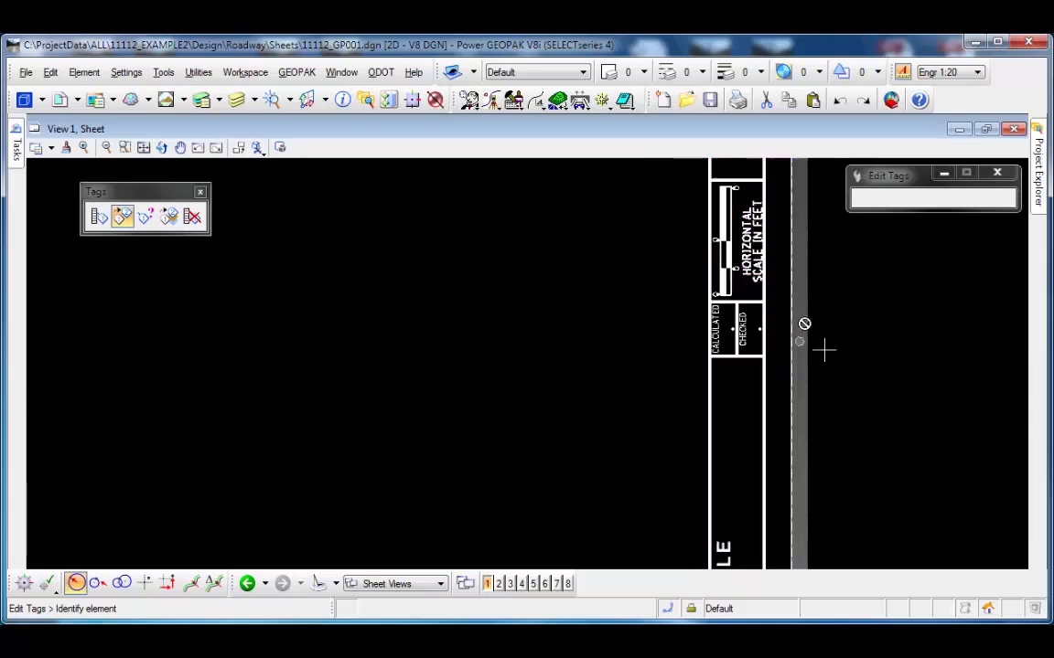
# Step: Start editing the tags attached to the plan and profile sheet border
pyautogui.scroll(-5, 853, 379)
pyautogui.moveTo(881, 412); pyautogui.dragTo(799, 285, button='middle')
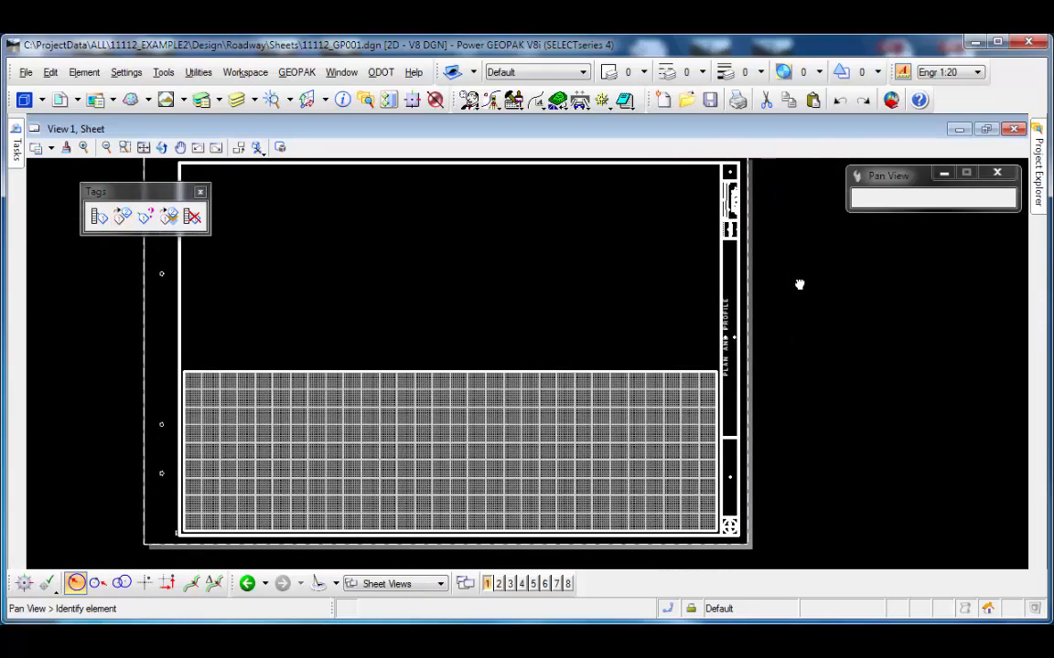
pyautogui.scroll(4, 737, 527)
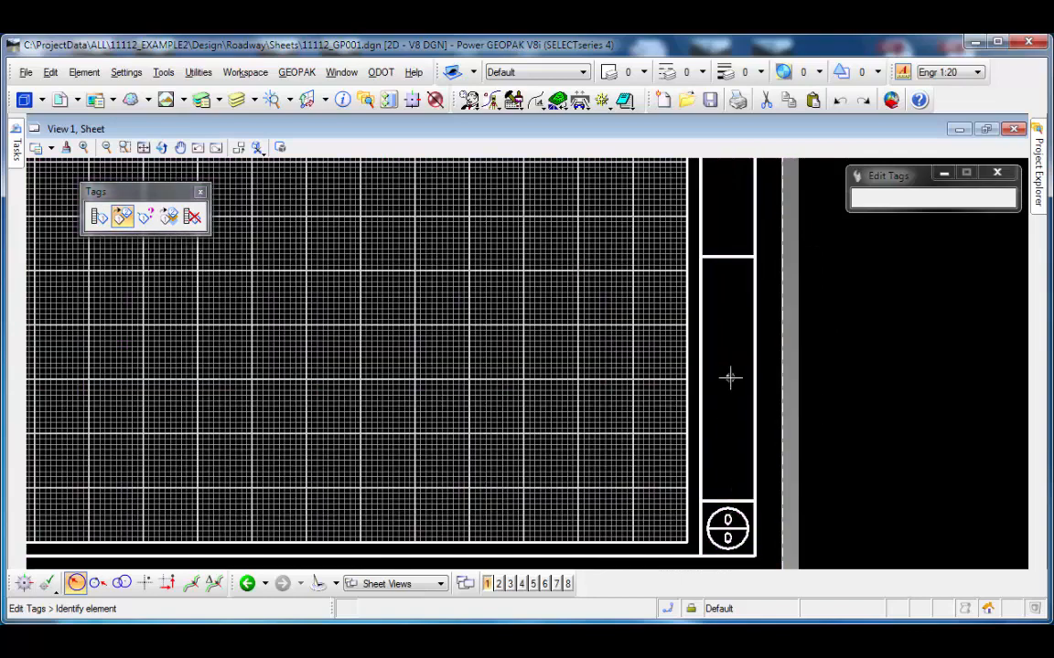
pyautogui.moveTo(741, 425); pyautogui.dragTo(737, 371, button='middle')
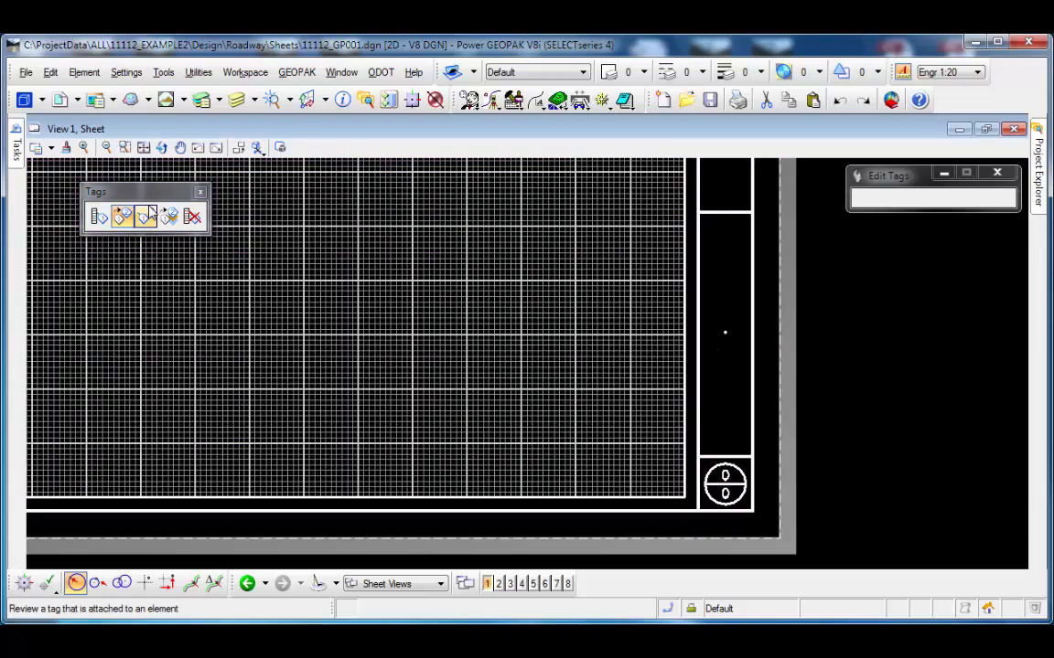
pyautogui.moveTo(143, 191); pyautogui.dragTo(139, 185)
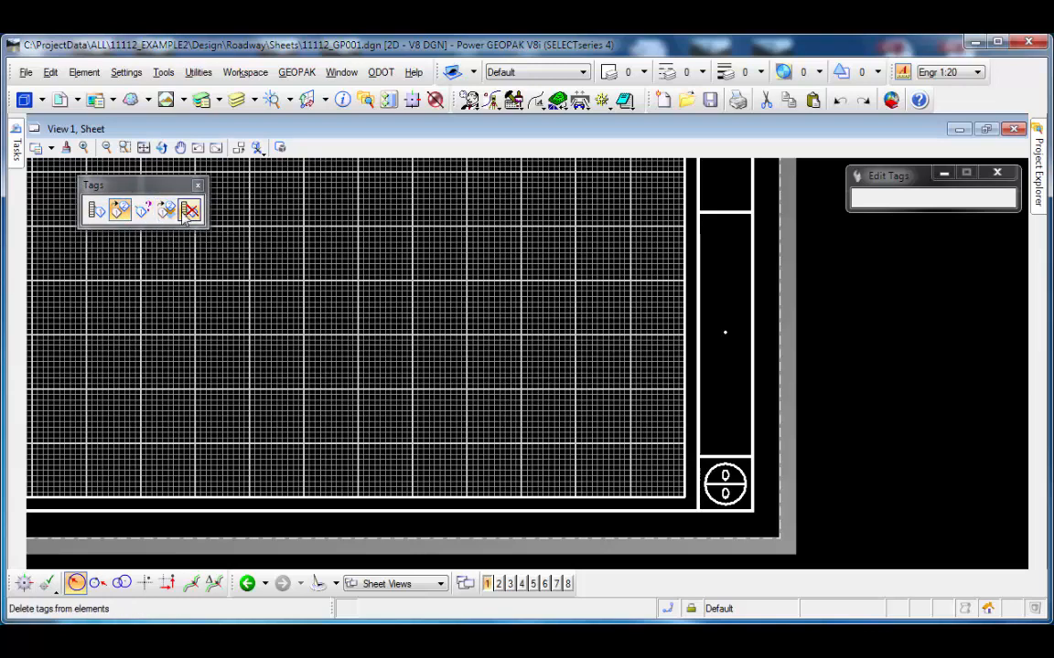
pyautogui.click(120, 211)
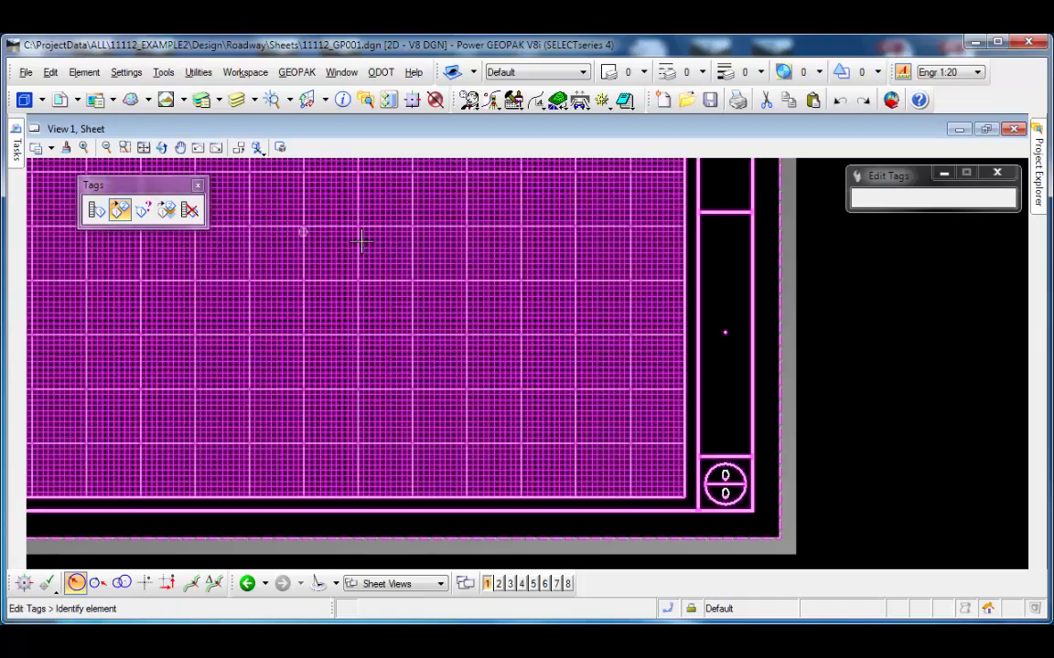
pyautogui.click(699, 291)
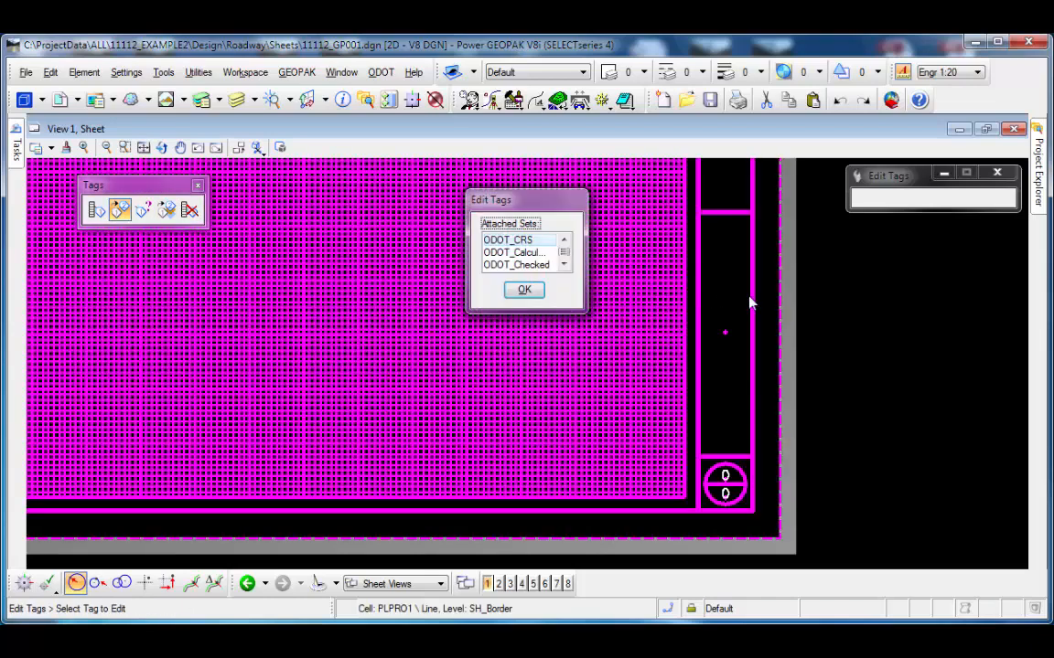
# Step: Review the list of tag sets attached to the sheet border, from ODOT_CRS through ODOT_Title2
pyautogui.click(565, 264)
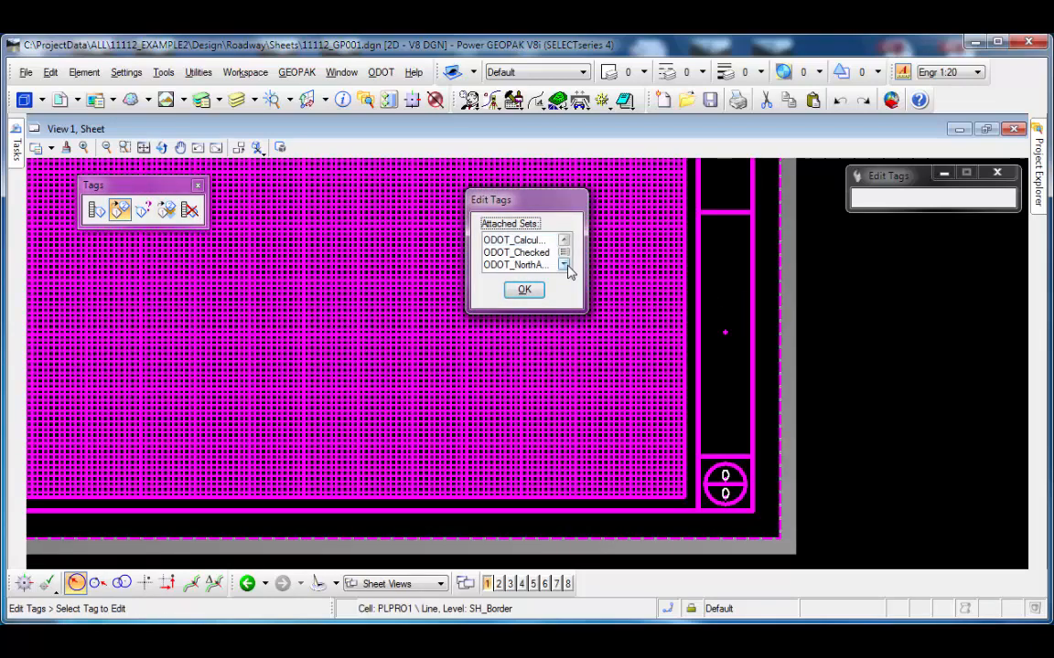
pyautogui.click(564, 264)
pyautogui.click(564, 264)
pyautogui.click(565, 264)
pyautogui.click(566, 265)
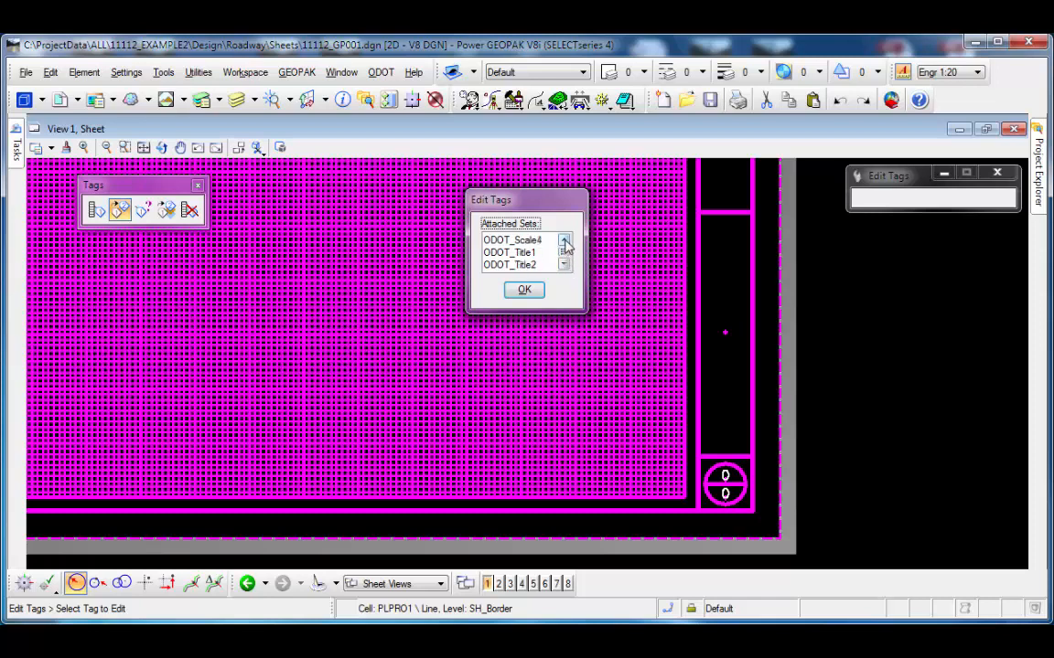
pyautogui.click(564, 241)
pyautogui.click(565, 240)
pyautogui.click(564, 241)
pyautogui.click(564, 241)
pyautogui.click(564, 240)
pyautogui.click(565, 241)
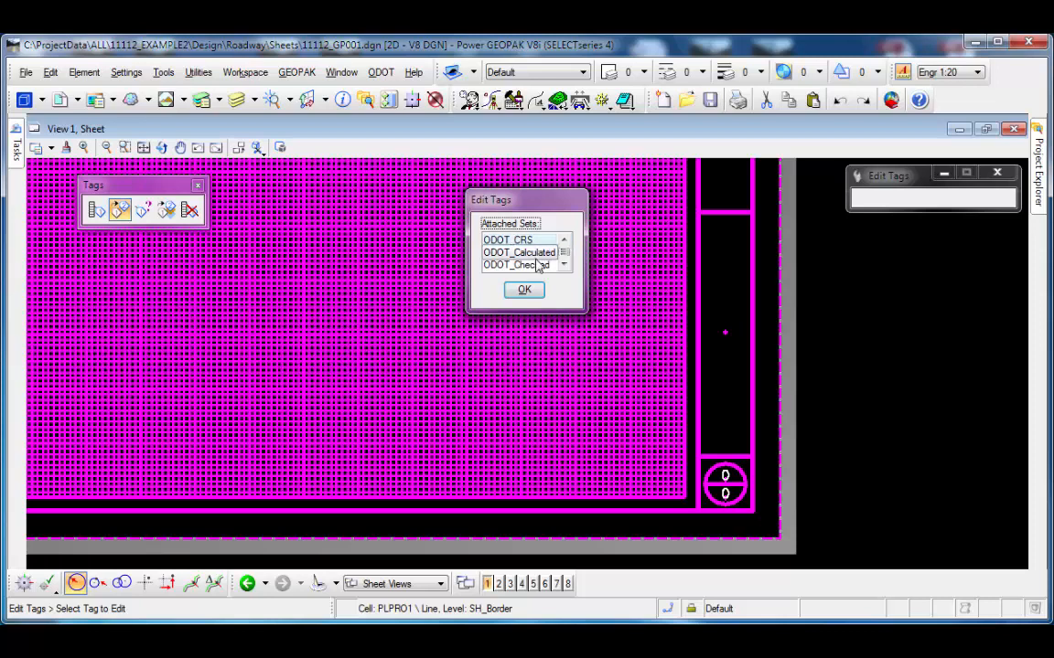
pyautogui.click(564, 264)
pyautogui.click(564, 265)
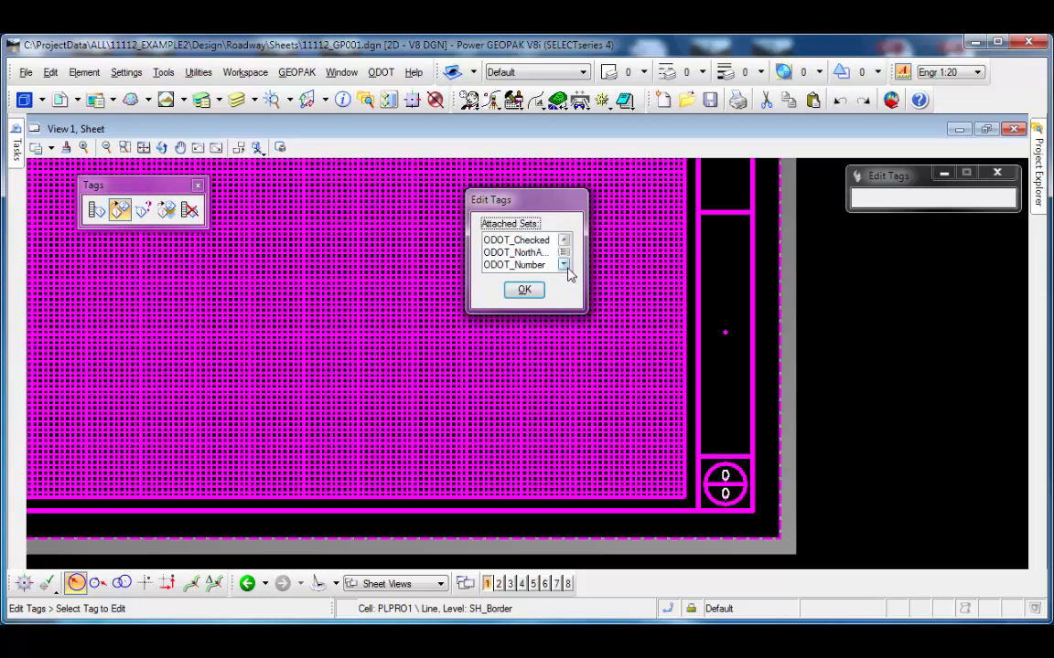
pyautogui.click(564, 265)
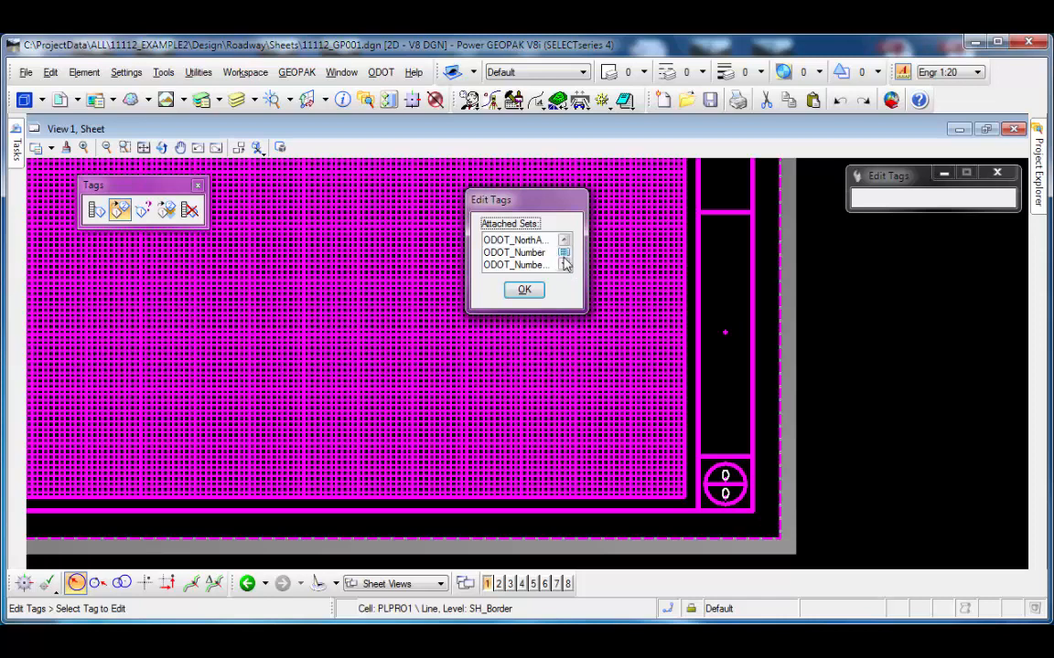
pyautogui.click(564, 264)
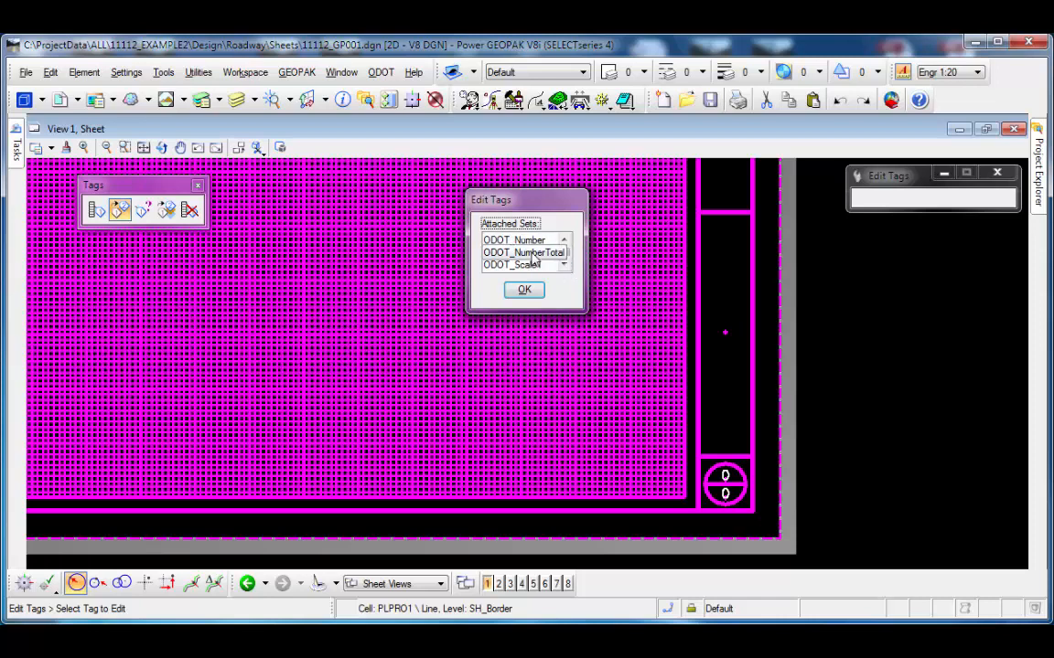
pyautogui.click(565, 239)
pyautogui.click(564, 239)
pyautogui.click(565, 240)
pyautogui.click(565, 240)
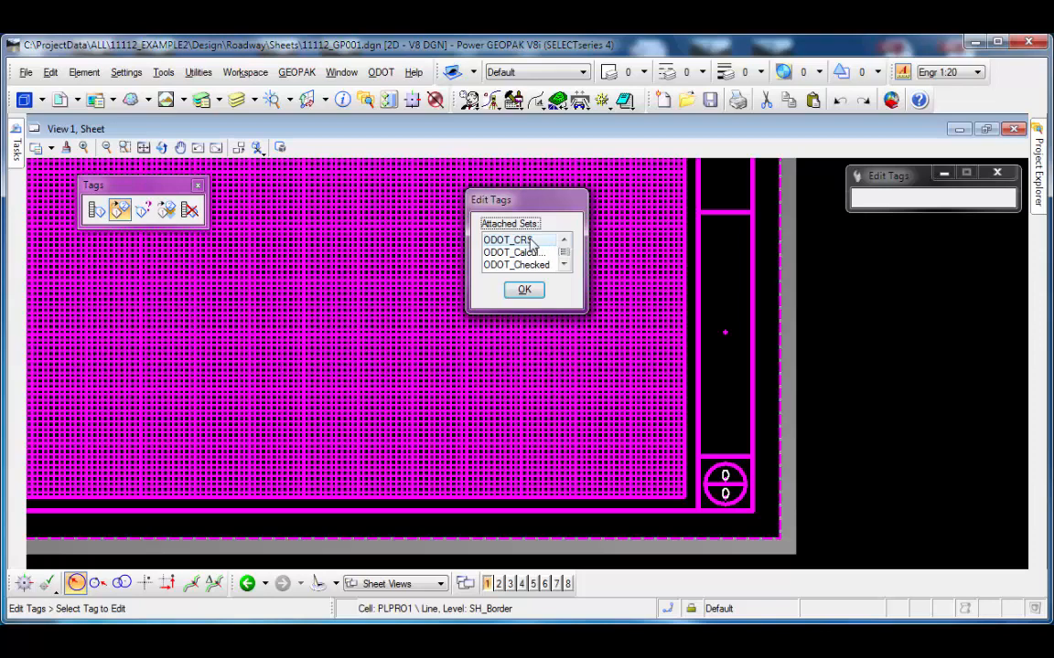
# Step: Set the text value of the border's ODOT_CRS tag to AAA-123-1.23
pyautogui.click(523, 288)
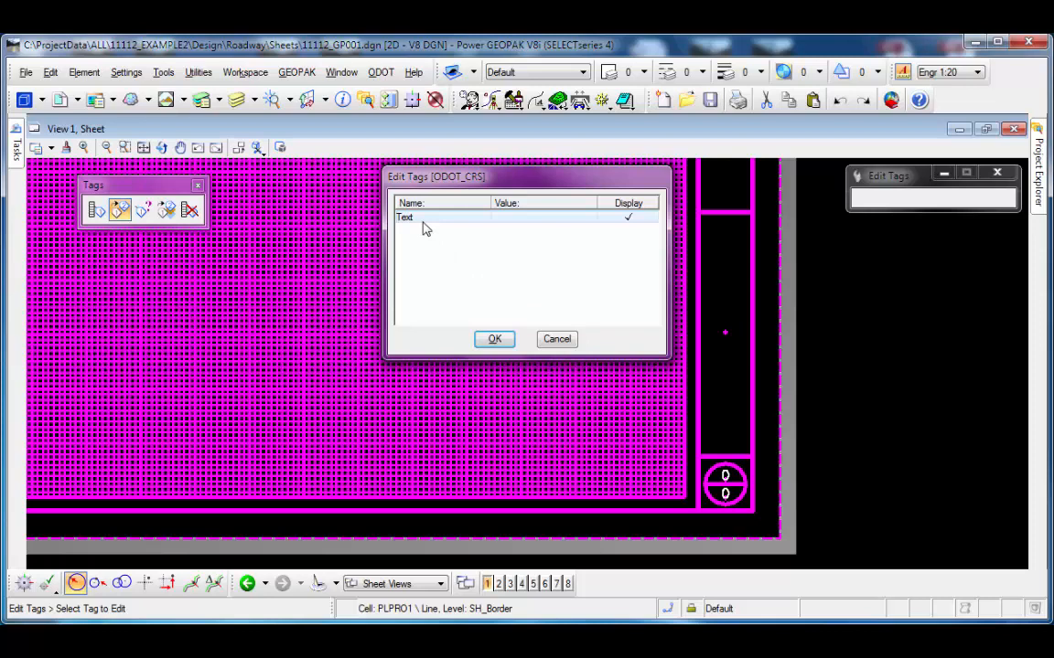
pyautogui.click(510, 221)
pyautogui.click(512, 223)
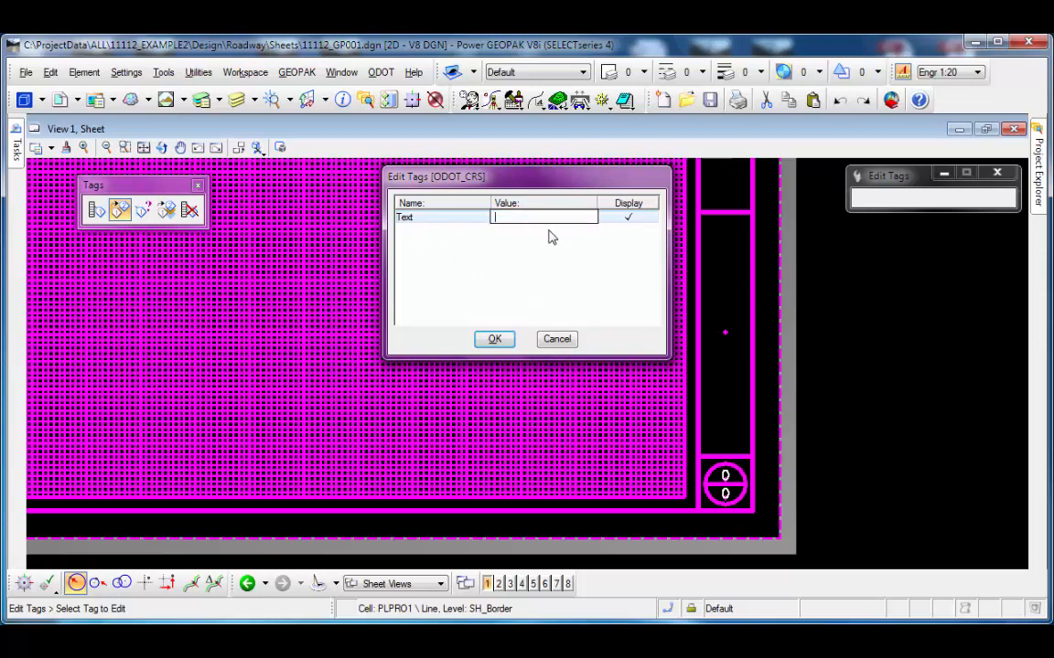
pyautogui.write('AAA-123-1.23')
pyautogui.click(494, 339)
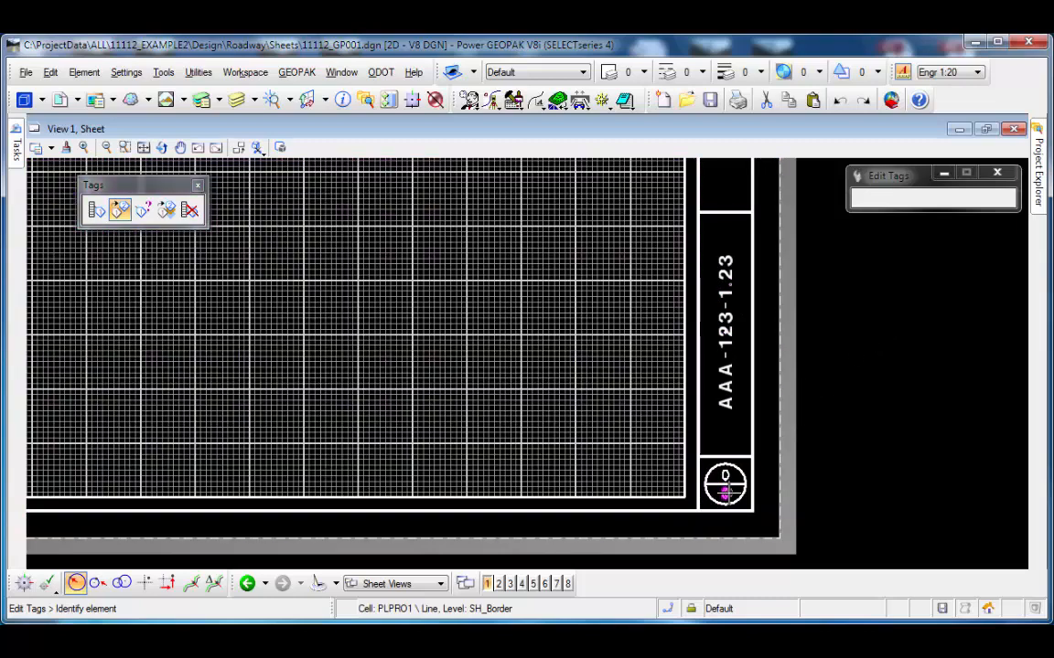
# Step: Set the ODOT_Number tag in the upper half of the title block circle to 0
pyautogui.click(724, 476)
pyautogui.click(724, 475)
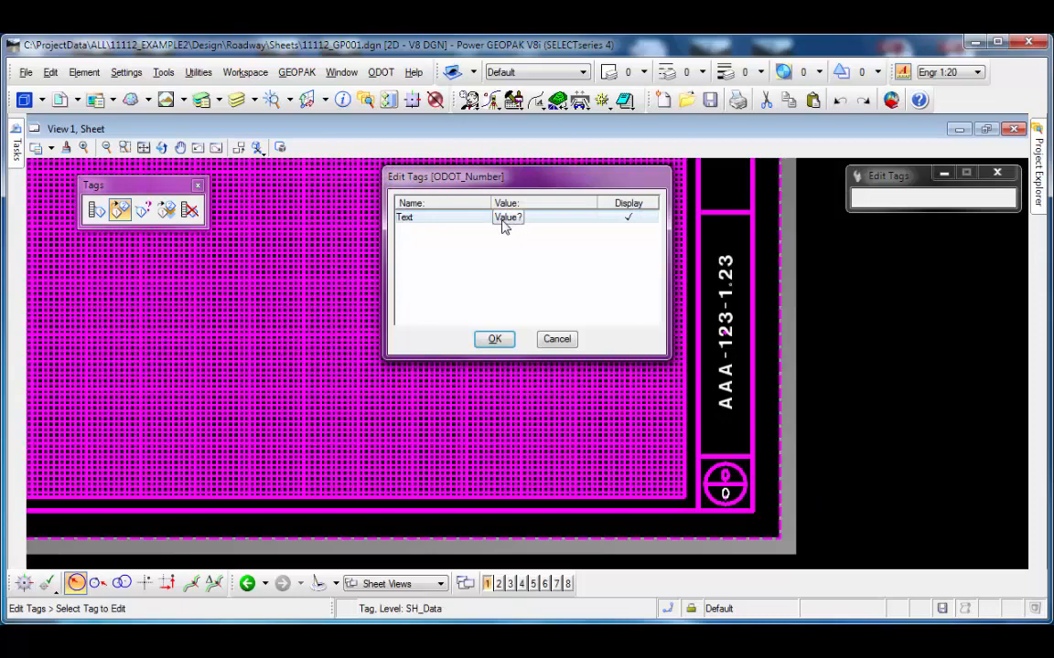
pyautogui.write('0')
pyautogui.press('Return')
pyautogui.click(495, 340)
# Step: Examine the title block's horizontal scale bar and its Calculated and Checked fields, ending with a view of the whole sheet
pyautogui.scroll(-2, 814, 299)
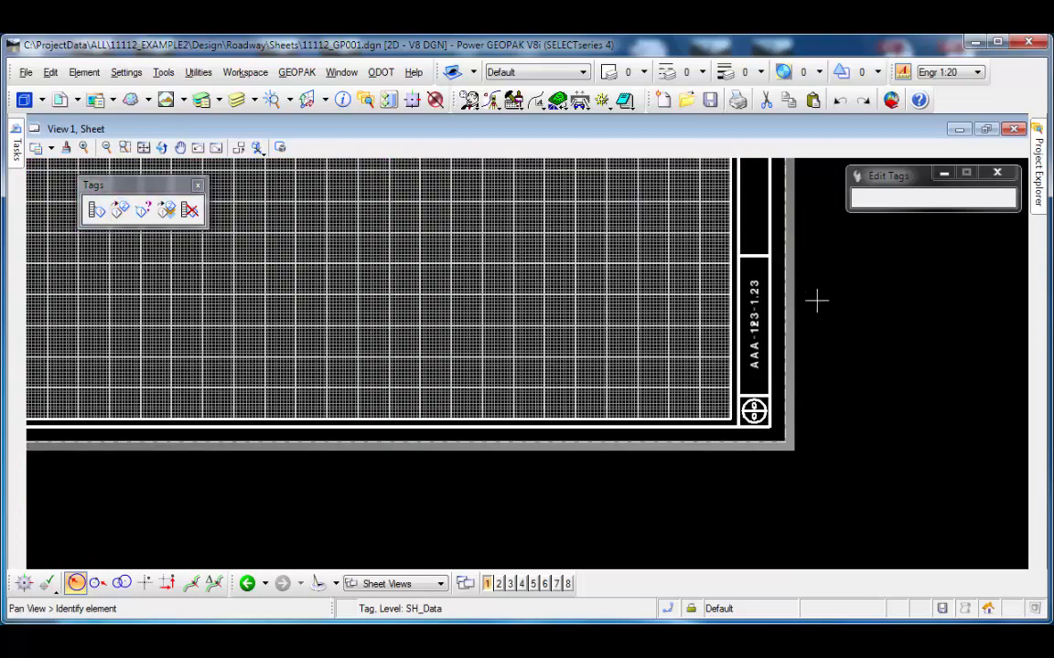
pyautogui.moveTo(815, 294); pyautogui.dragTo(813, 426, button='middle')
pyautogui.moveTo(814, 344); pyautogui.dragTo(818, 461, button='middle')
pyautogui.moveTo(820, 376); pyautogui.dragTo(822, 425, button='middle')
pyautogui.scroll(4, 766, 323)
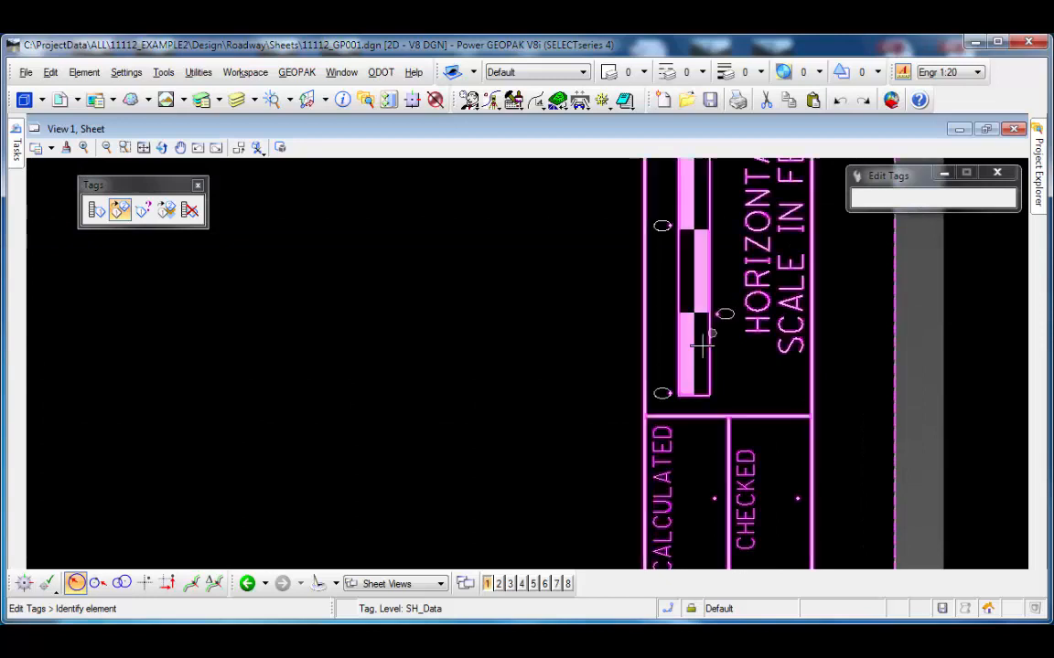
pyautogui.scroll(-2, 583, 249)
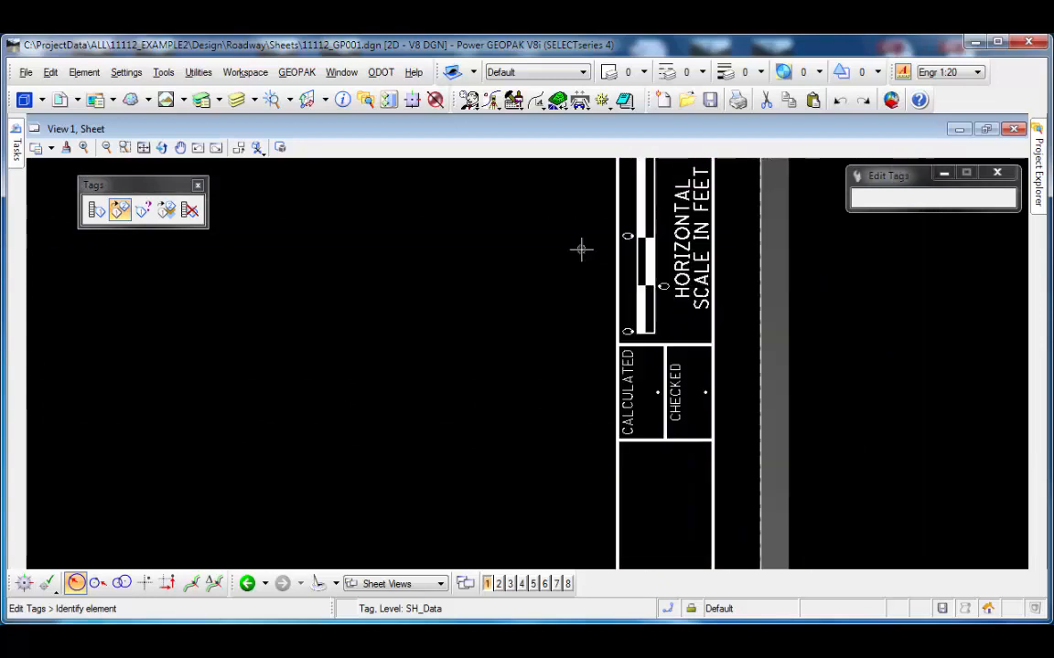
pyautogui.moveTo(581, 247); pyautogui.dragTo(563, 294, button='middle')
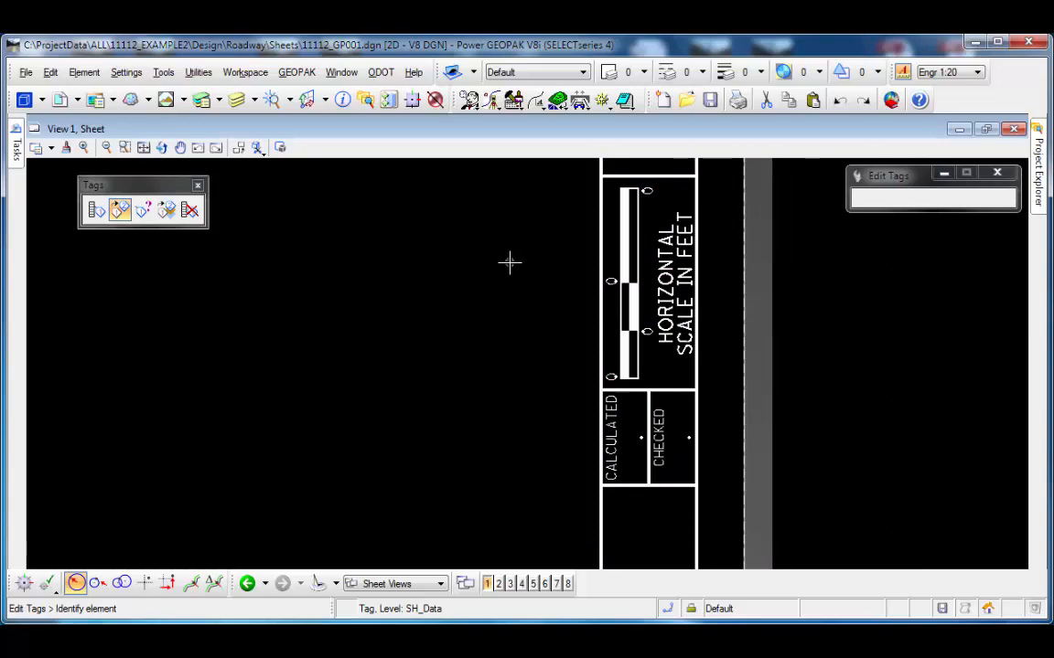
pyautogui.middleClick(530, 304)
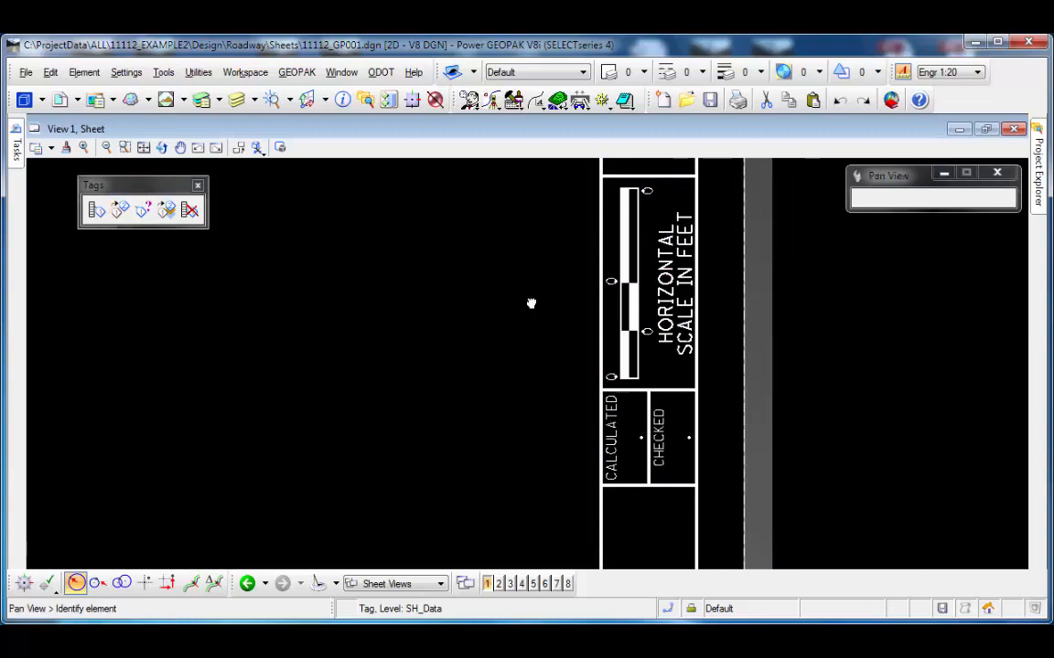
pyautogui.middleClick(530, 304)
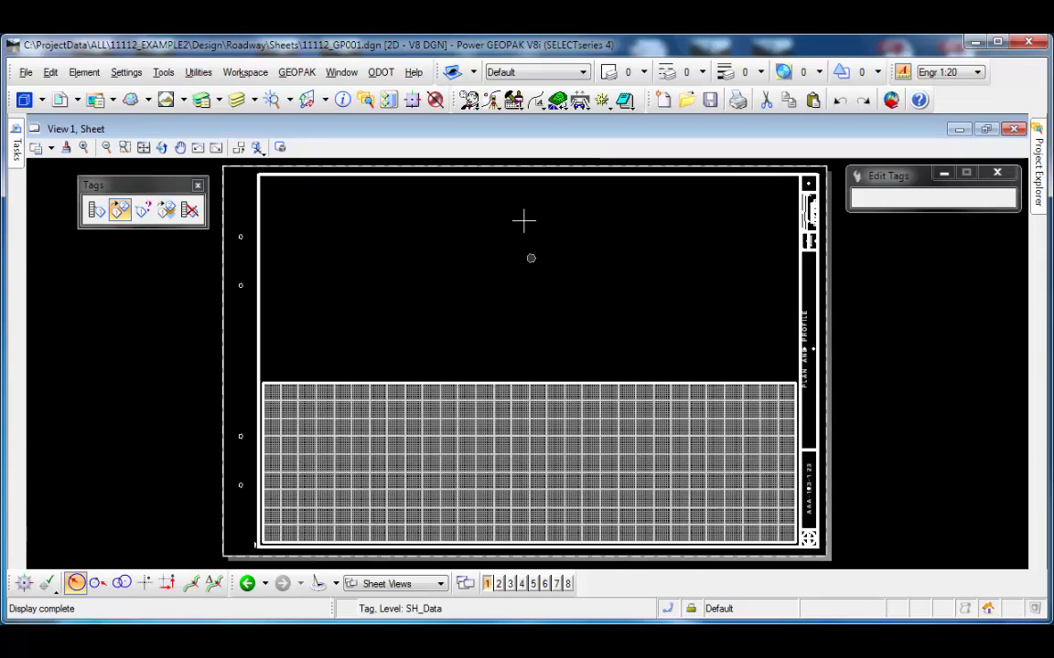
# Step: Open the ODOT Sheet Manager for the project's sheet files
pyautogui.click(381, 73)
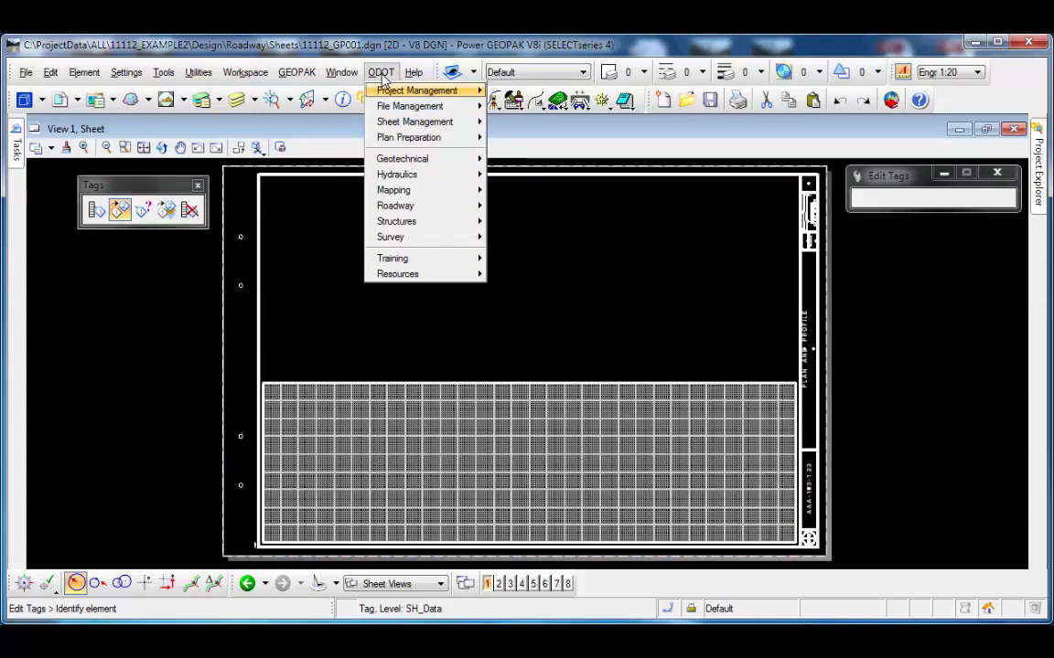
pyautogui.moveTo(430, 122)
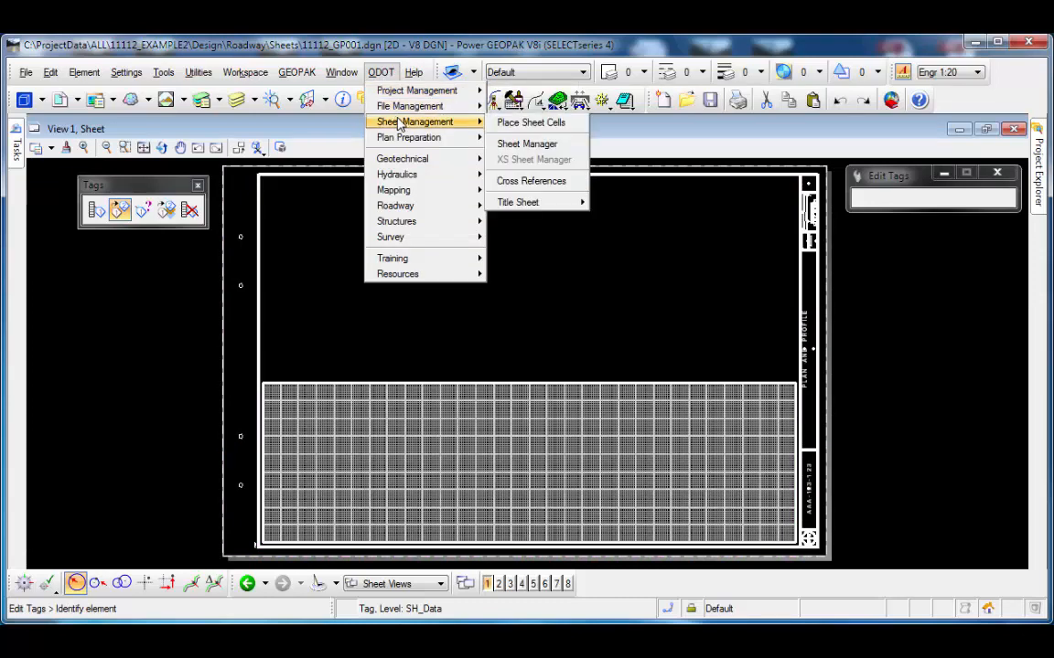
pyautogui.click(525, 144)
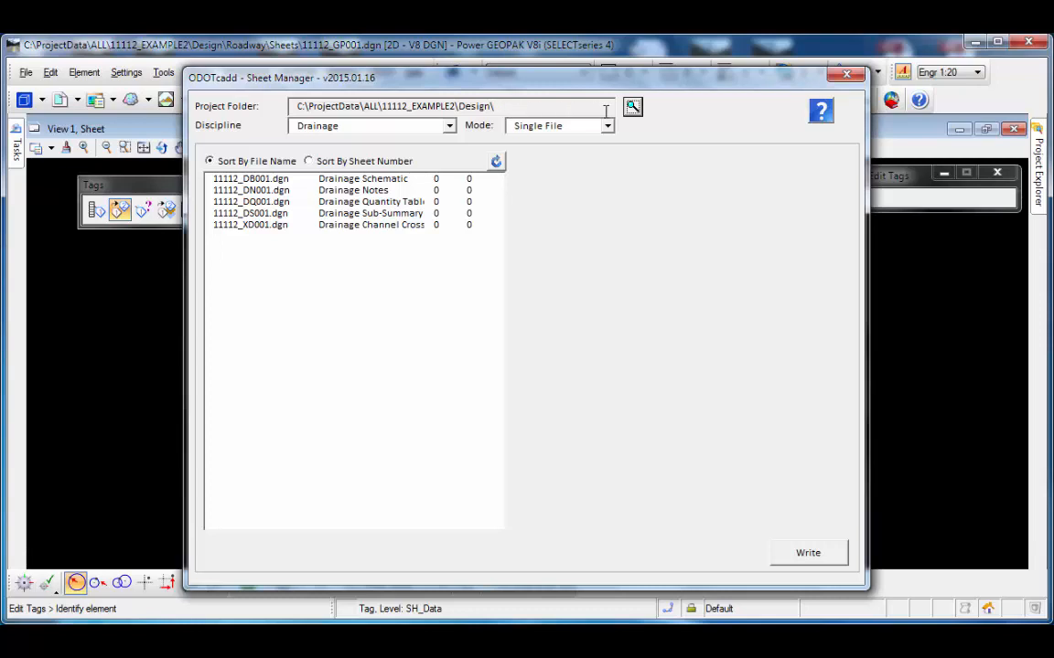
# Step: Switch the Sheet Manager discipline to Landscape and return it to Drainage
pyautogui.click(449, 127)
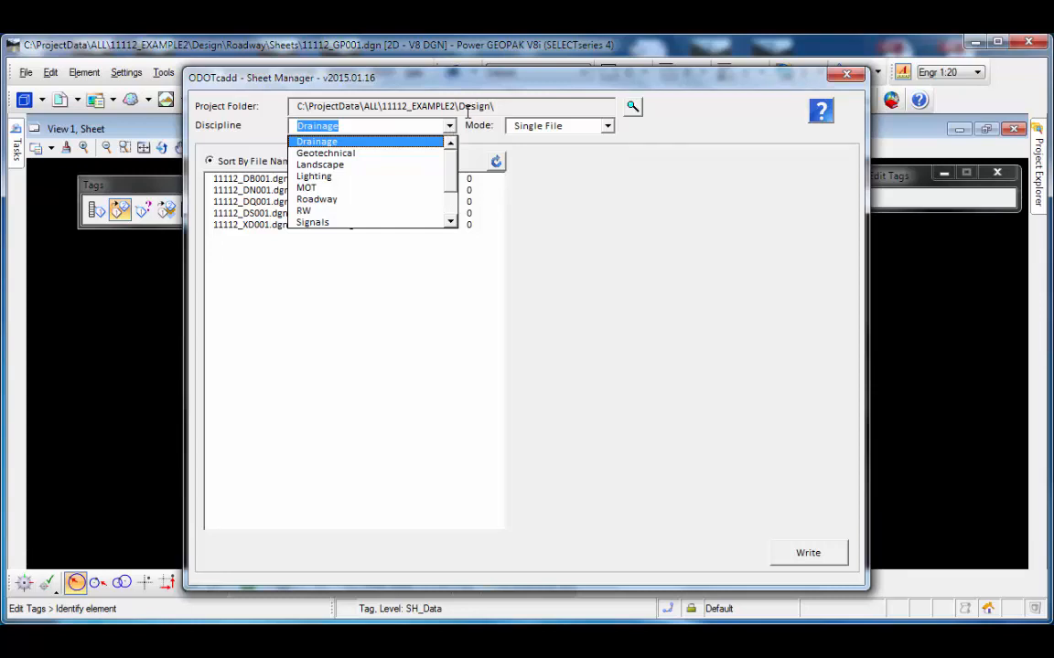
pyautogui.click(359, 165)
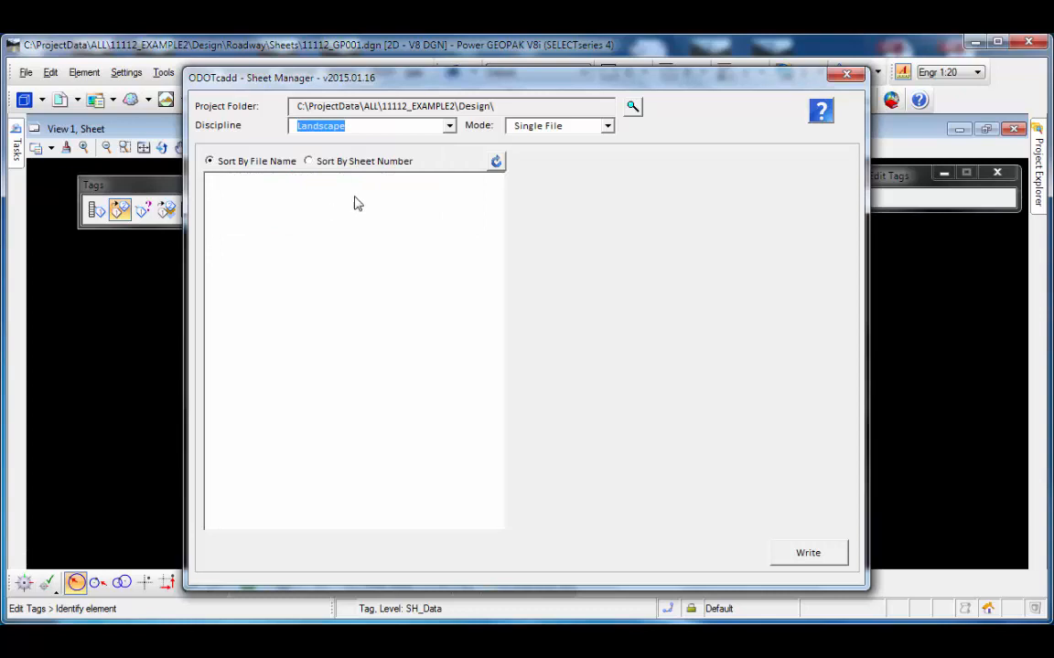
pyautogui.click(449, 125)
pyautogui.click(450, 144)
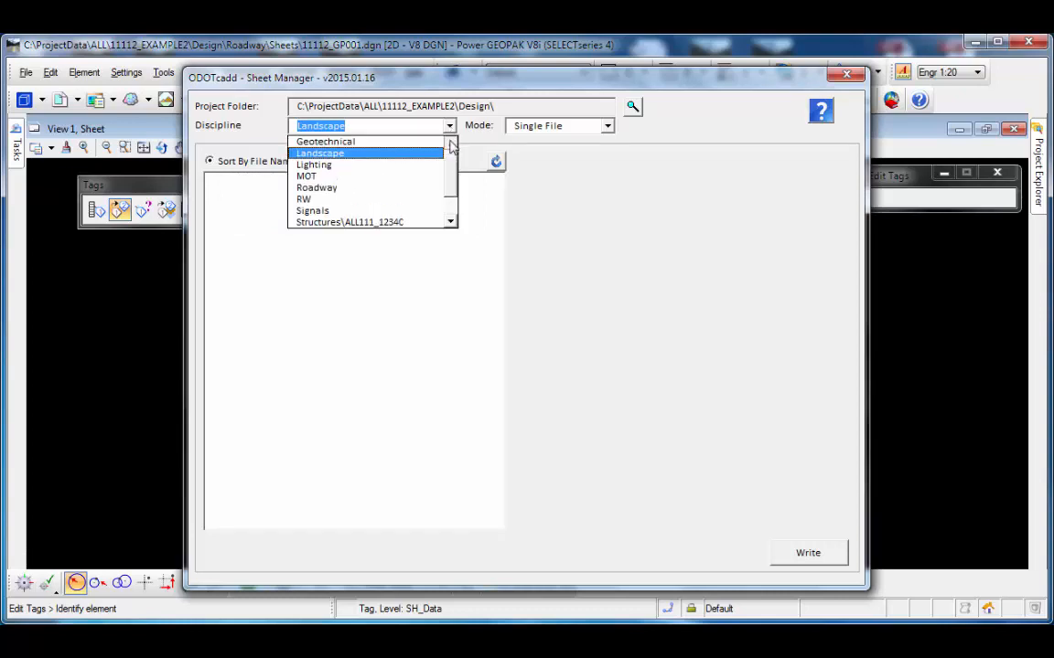
pyautogui.click(450, 145)
pyautogui.click(441, 142)
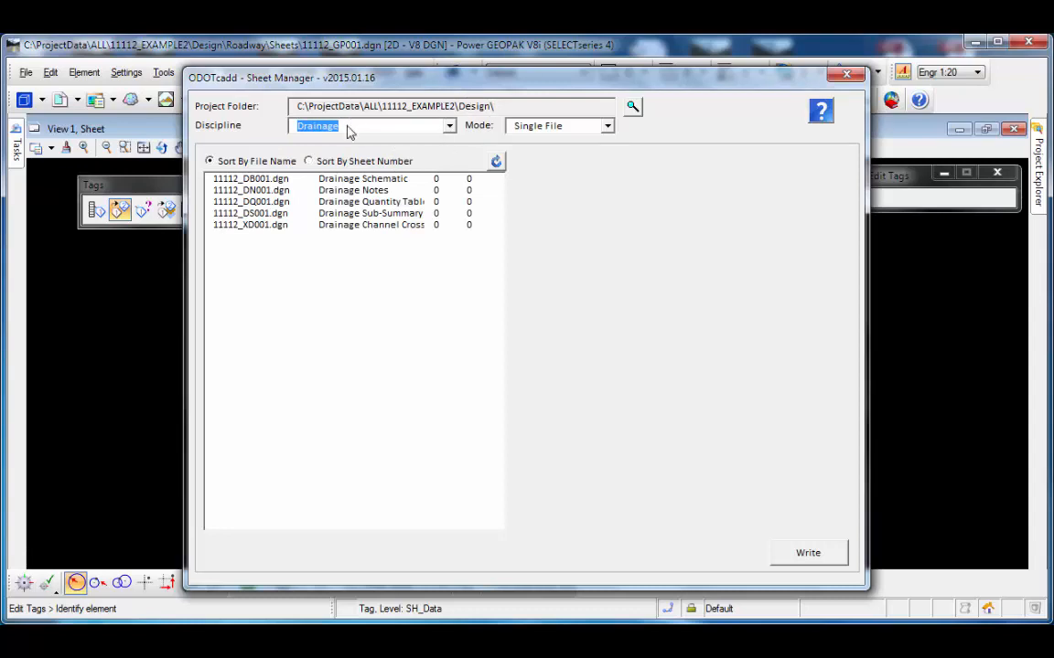
# Step: Select the sheet file 11112_DB001.dgn and check the Title and Comments in the open design file's summary properties
pyautogui.click(274, 180)
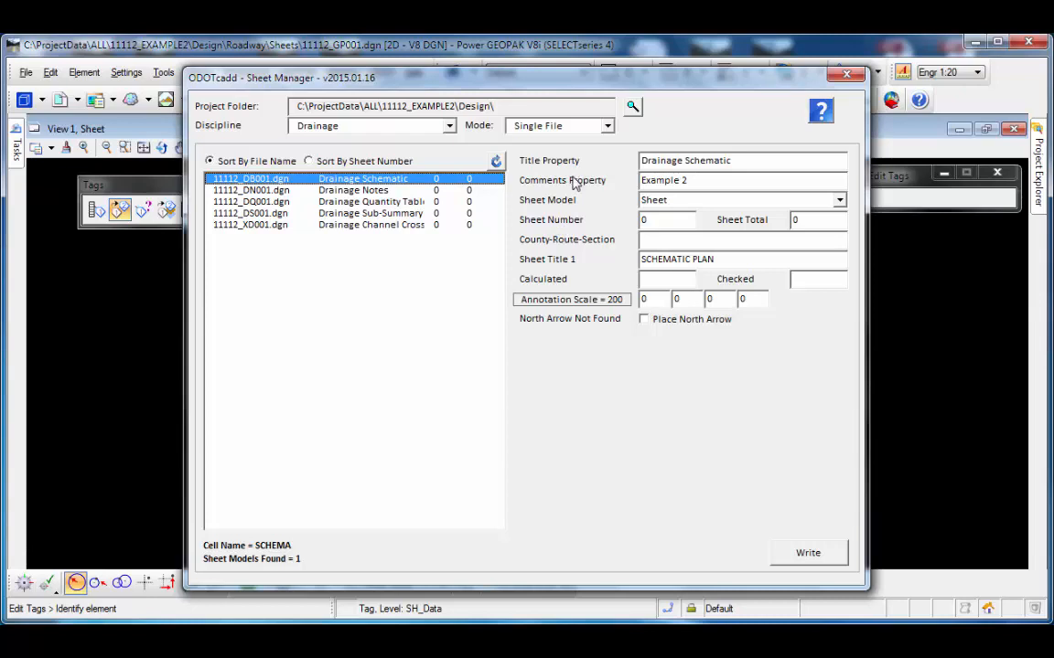
pyautogui.click(26, 73)
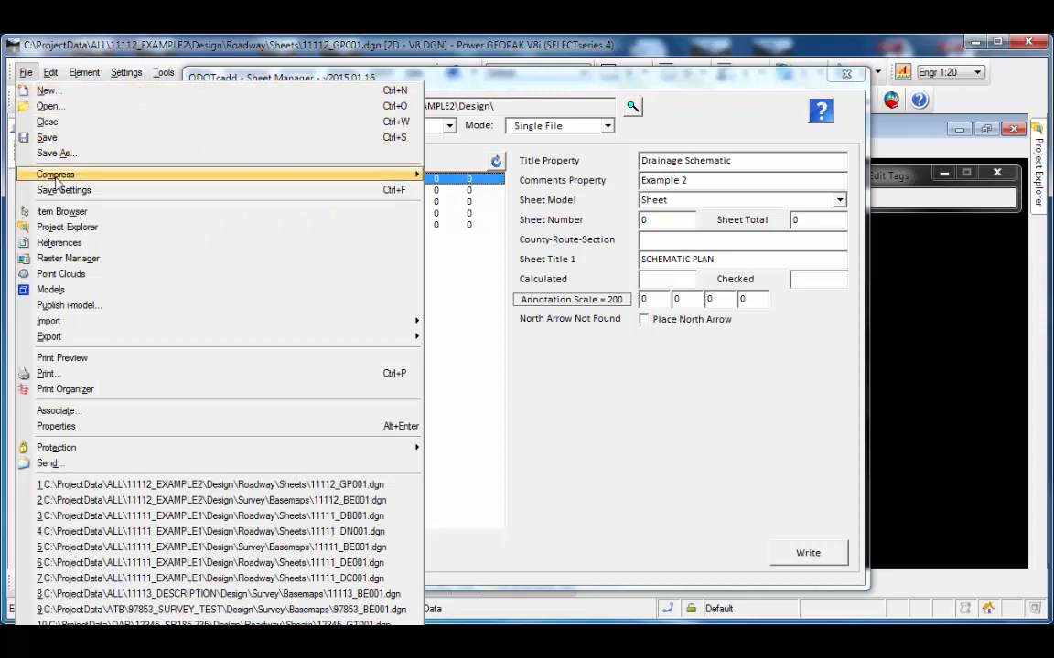
pyautogui.click(97, 426)
pyautogui.click(444, 192)
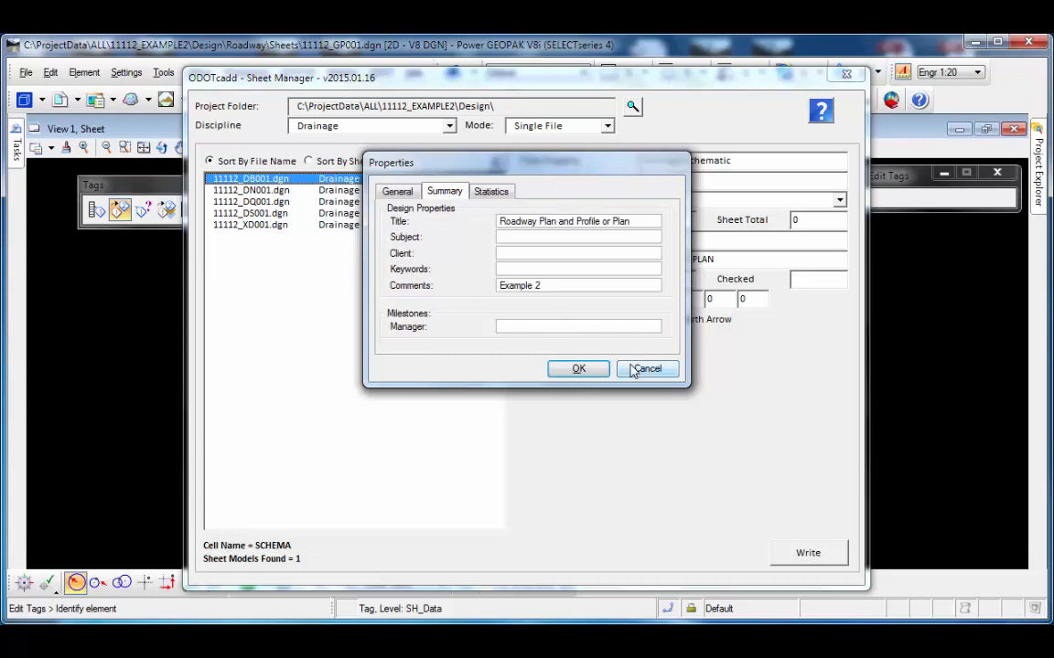
pyautogui.click(577, 369)
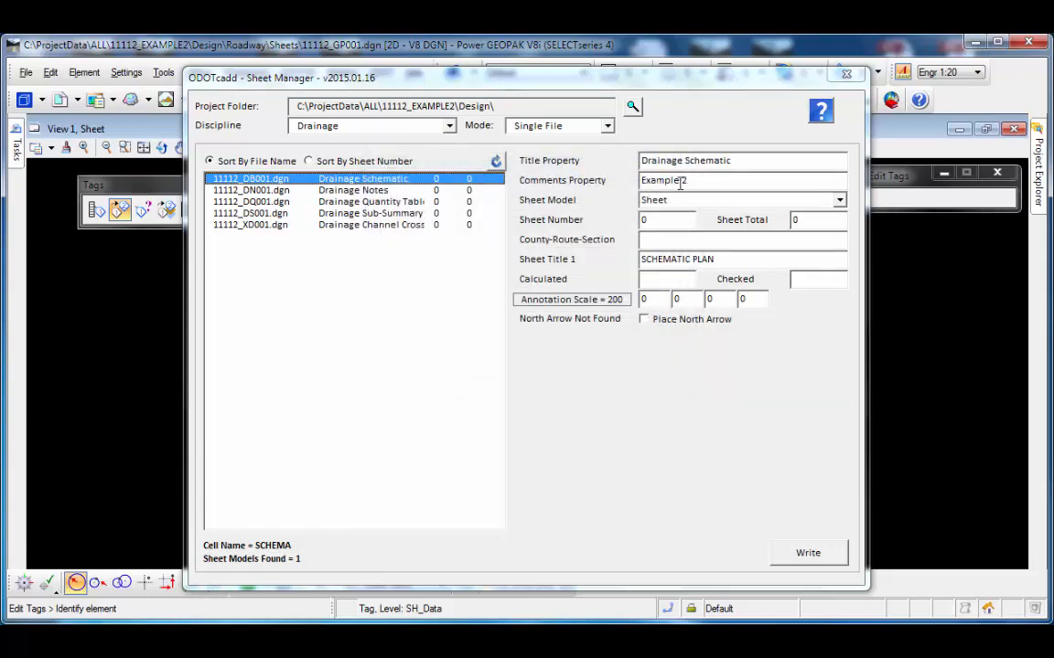
# Step: For 11112_DB001.dgn's Sheet model, set sheet number 58, sheet total 120 and County-Route-Section AAA-123-1.23
pyautogui.click(839, 201)
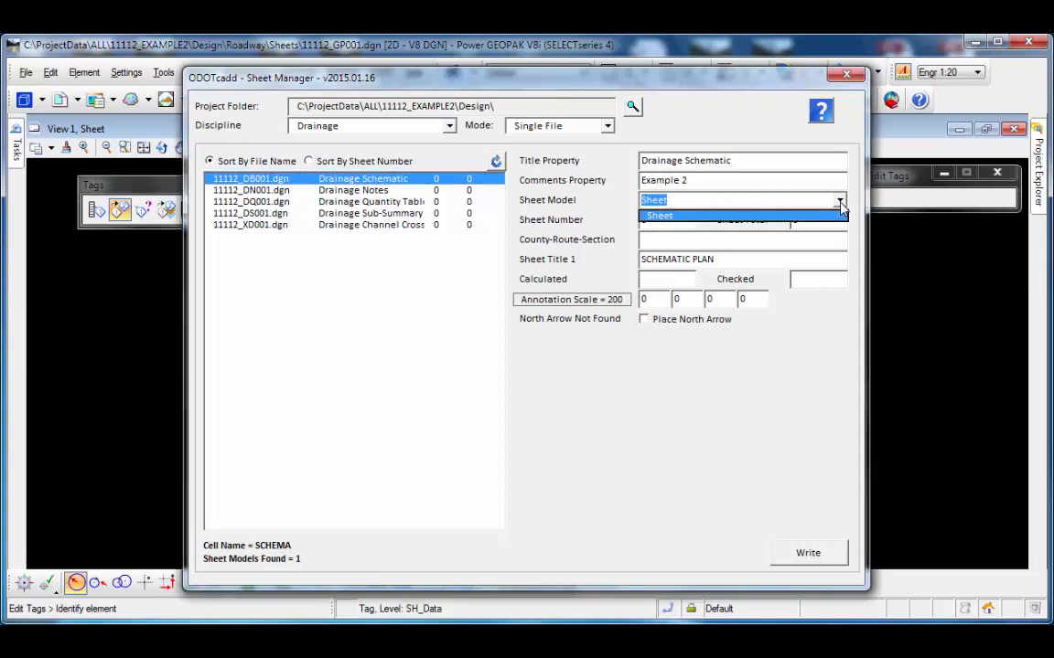
pyautogui.click(819, 216)
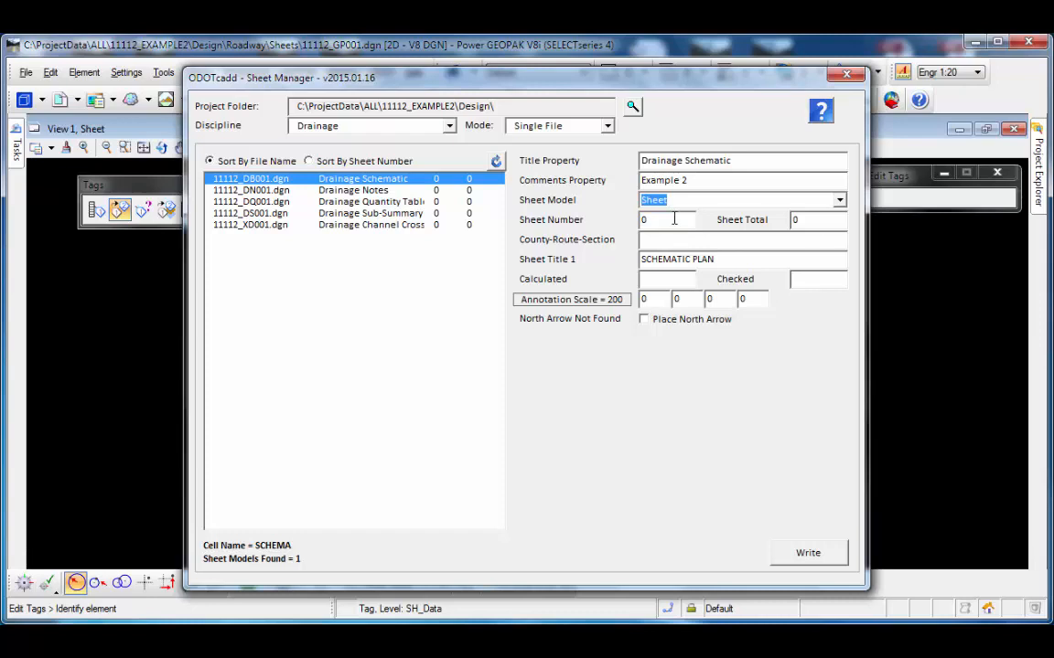
pyautogui.press('Tab')
pyautogui.write('58')
pyautogui.press('Tab')
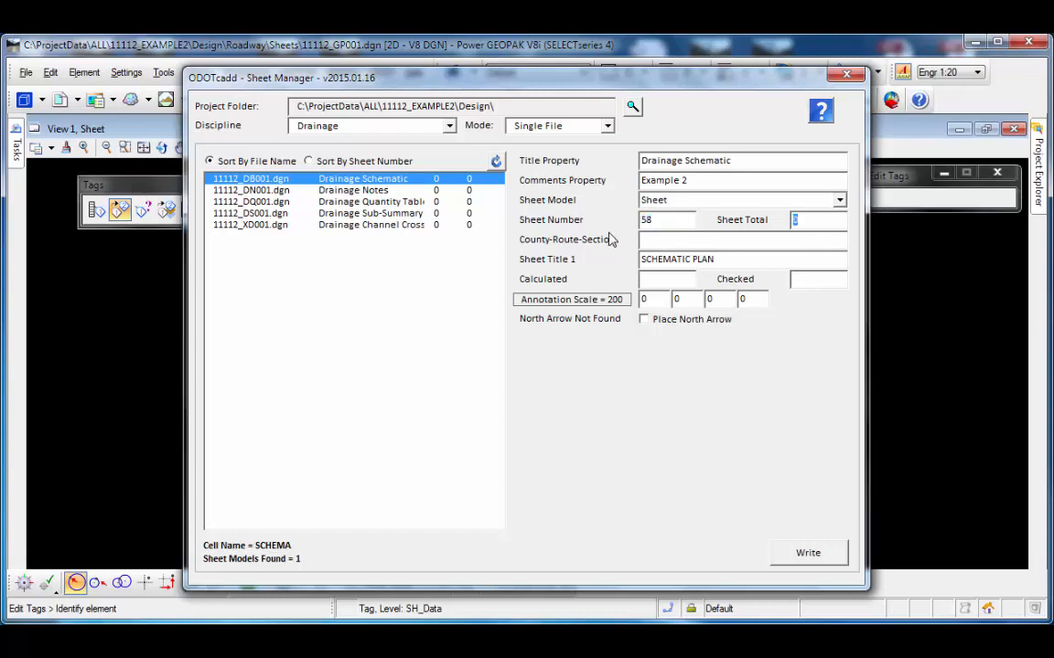
pyautogui.write('120')
pyautogui.press('Tab')
pyautogui.write('AAA-123-1.23')
pyautogui.press('Tab')
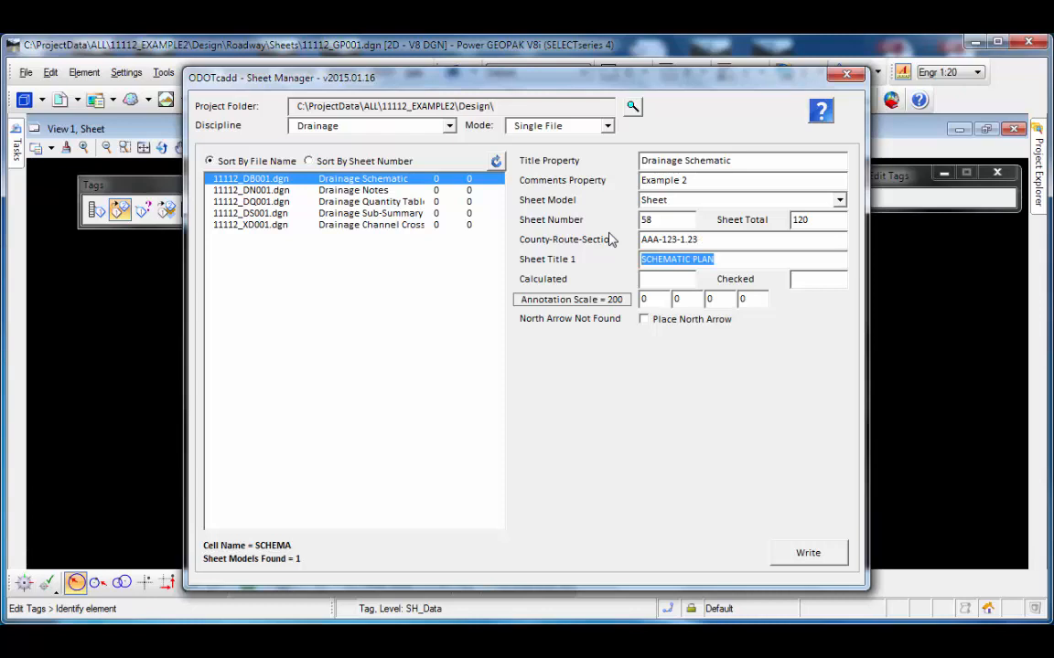
# Step: Enter AAA as Calculated and BBB as Checked for the Drainage Schematic sheet
pyautogui.click(674, 282)
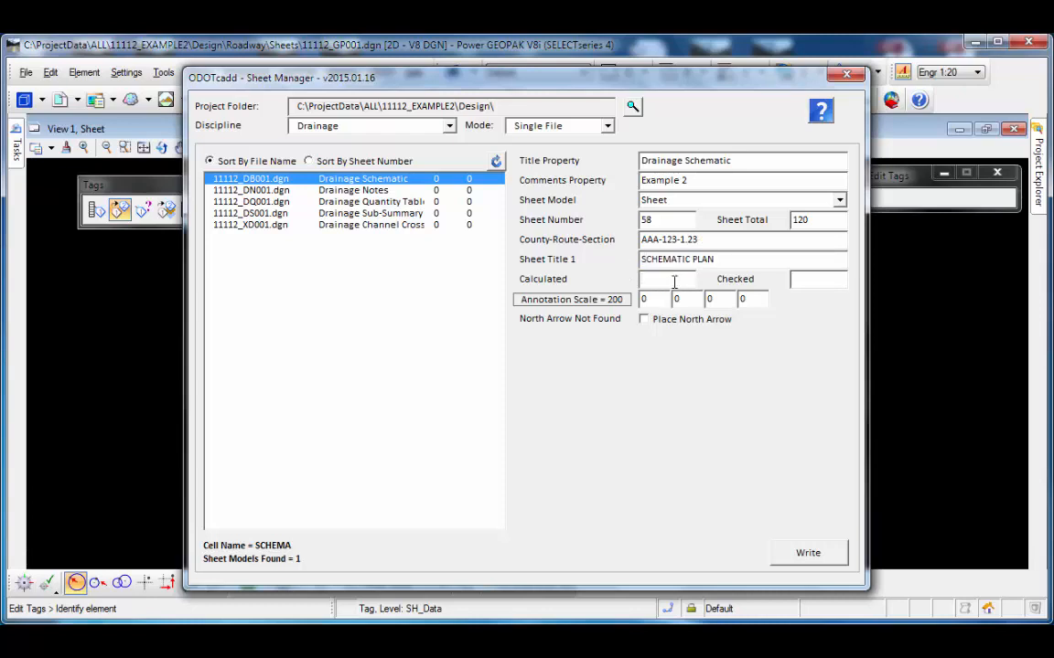
pyautogui.write('AAA')
pyautogui.press('Tab')
pyautogui.write('BBB')
pyautogui.press('Tab')
# Step: Fill the scale values 0, 100, 200 and 400 from the annotation scale and write the Drainage Schematic tags with Place North Arrow enabled
pyautogui.click(592, 302)
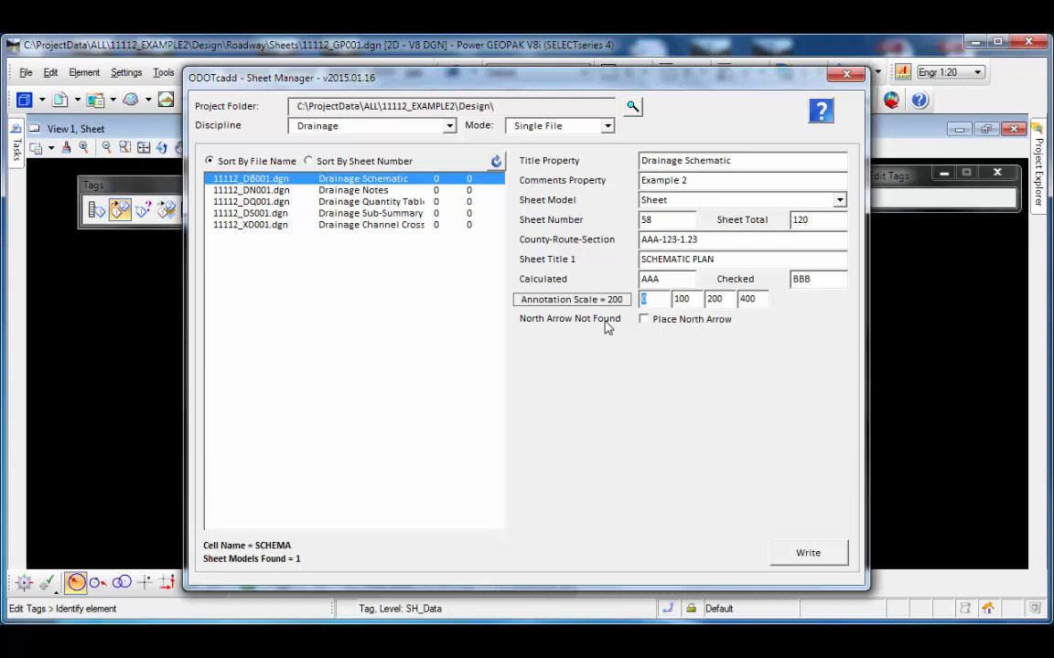
pyautogui.click(644, 319)
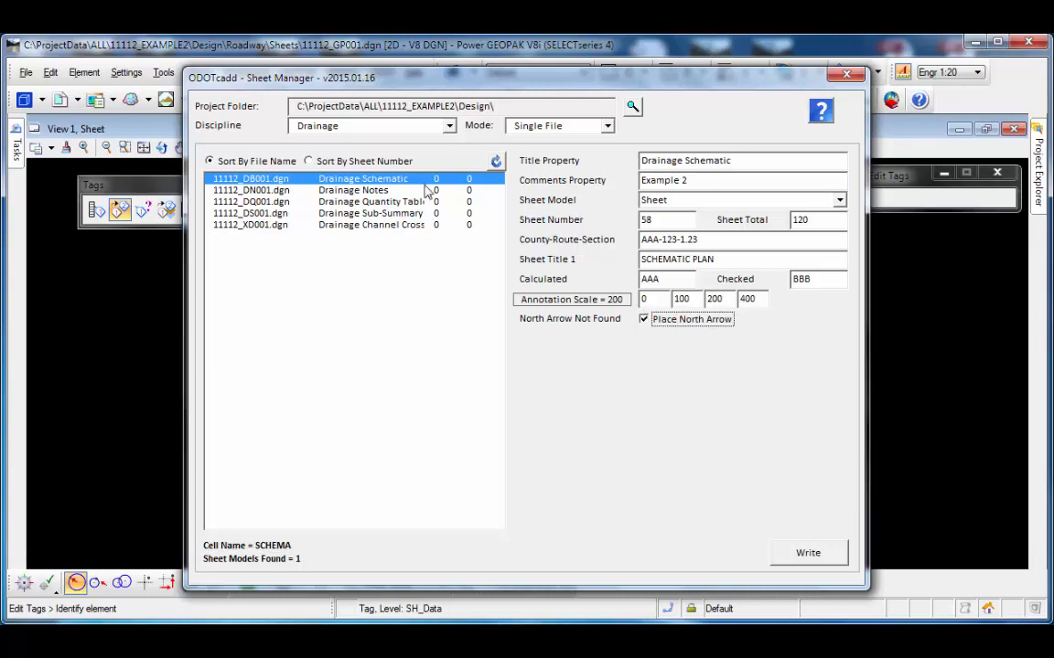
pyautogui.click(807, 553)
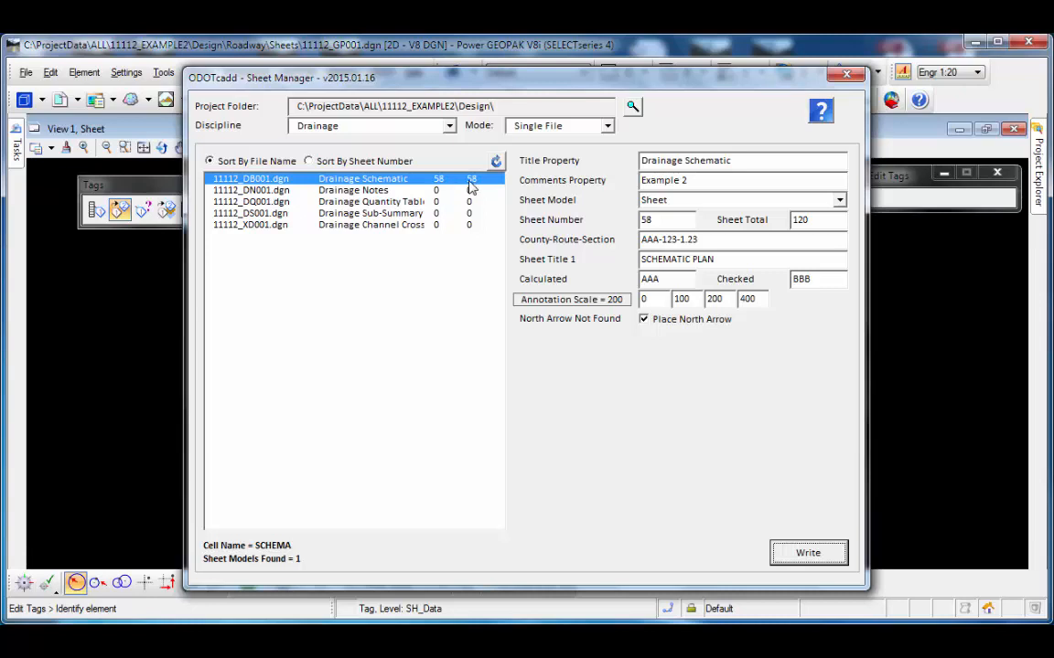
# Step: Write sheet number 59 to the Sheet model of the Drainage Notes file 11112_DN001.dgn
pyautogui.click(416, 192)
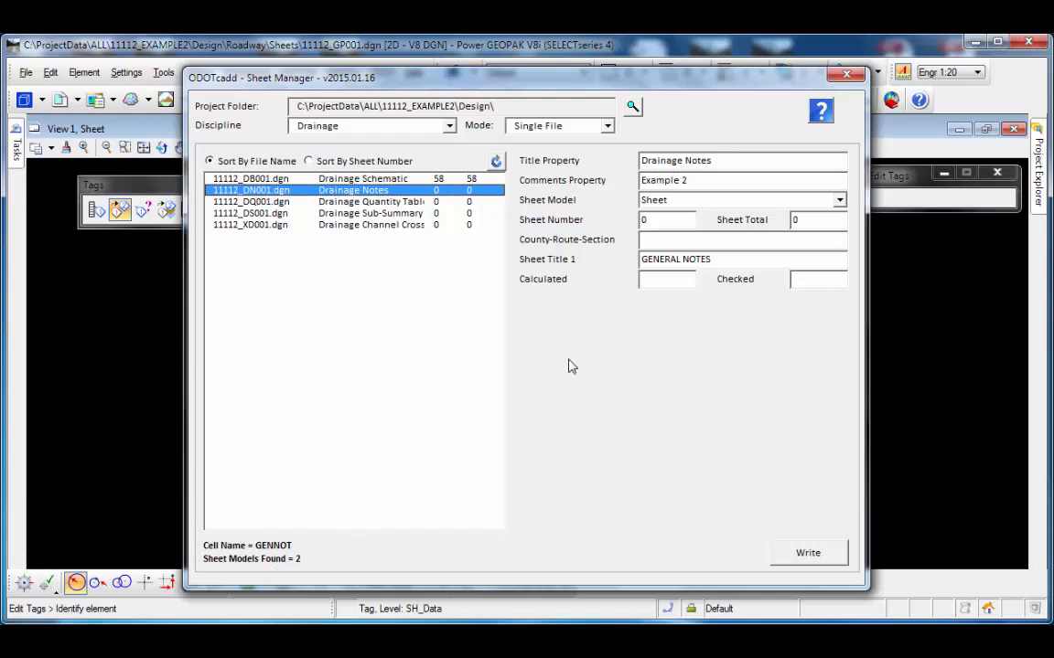
pyautogui.click(840, 201)
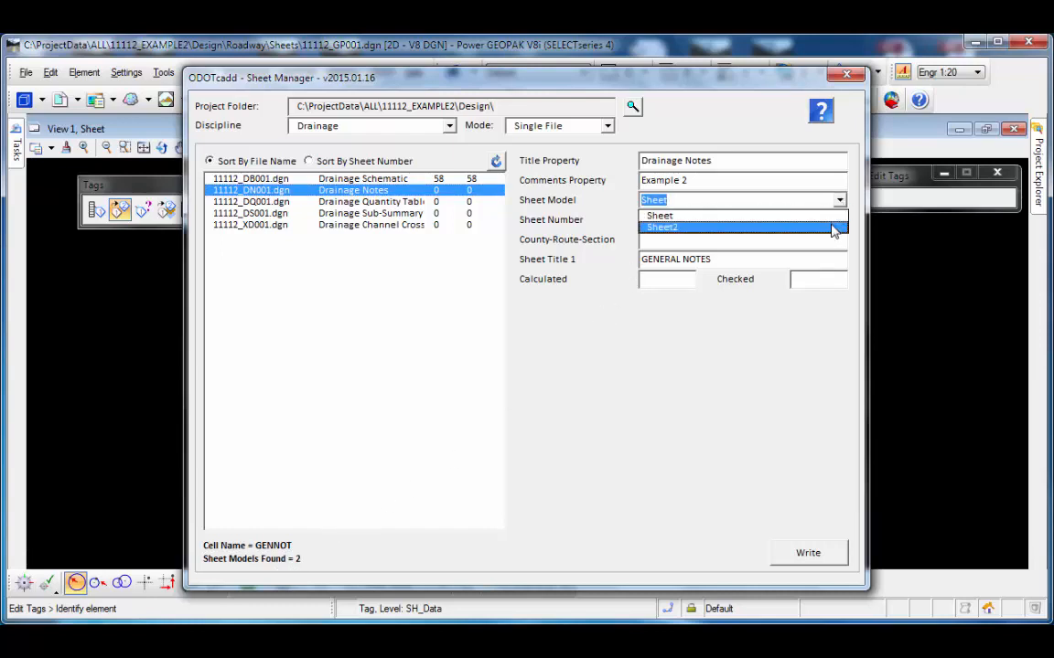
pyautogui.click(834, 223)
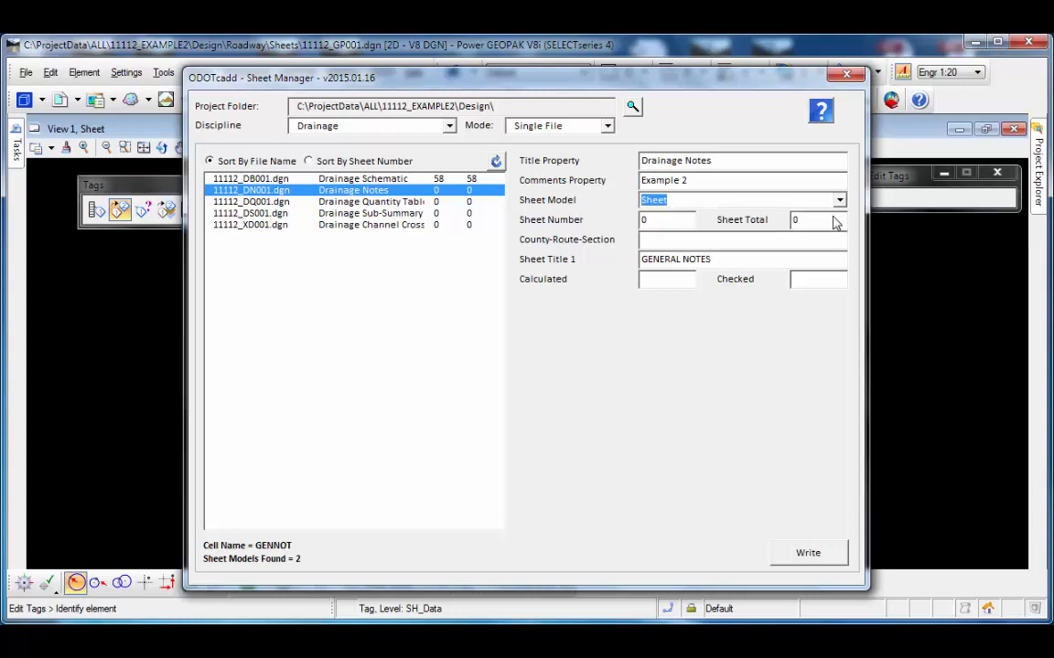
pyautogui.doubleClick(647, 220)
pyautogui.write('59')
pyautogui.press('Tab')
pyautogui.click(810, 554)
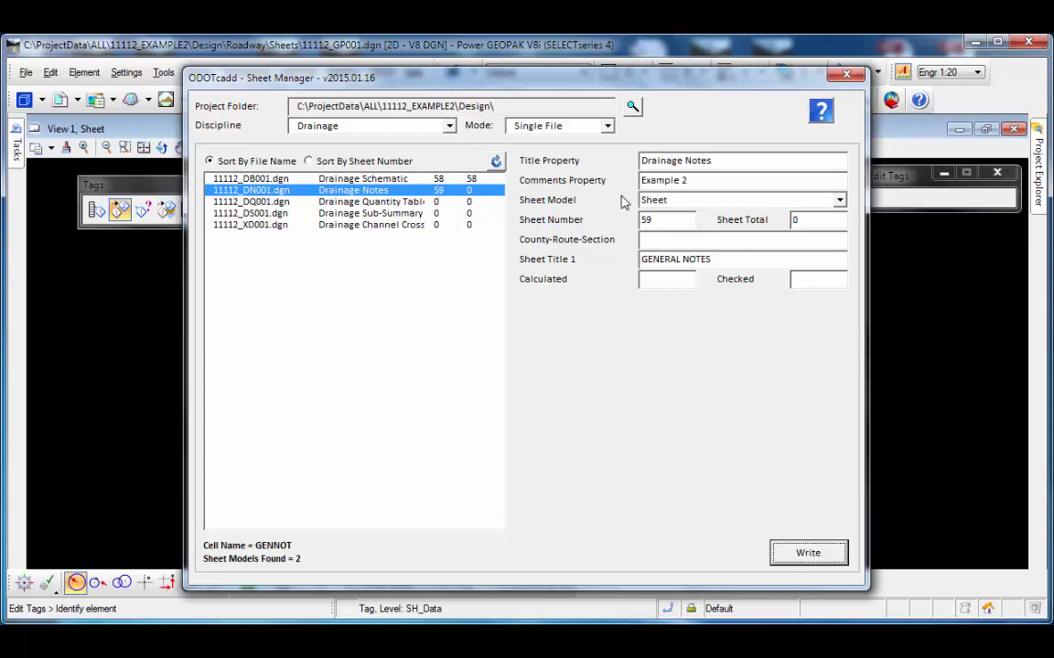
# Step: Write sheet number 60 to the Sheet2 model of 11112_DN001.dgn
pyautogui.click(839, 200)
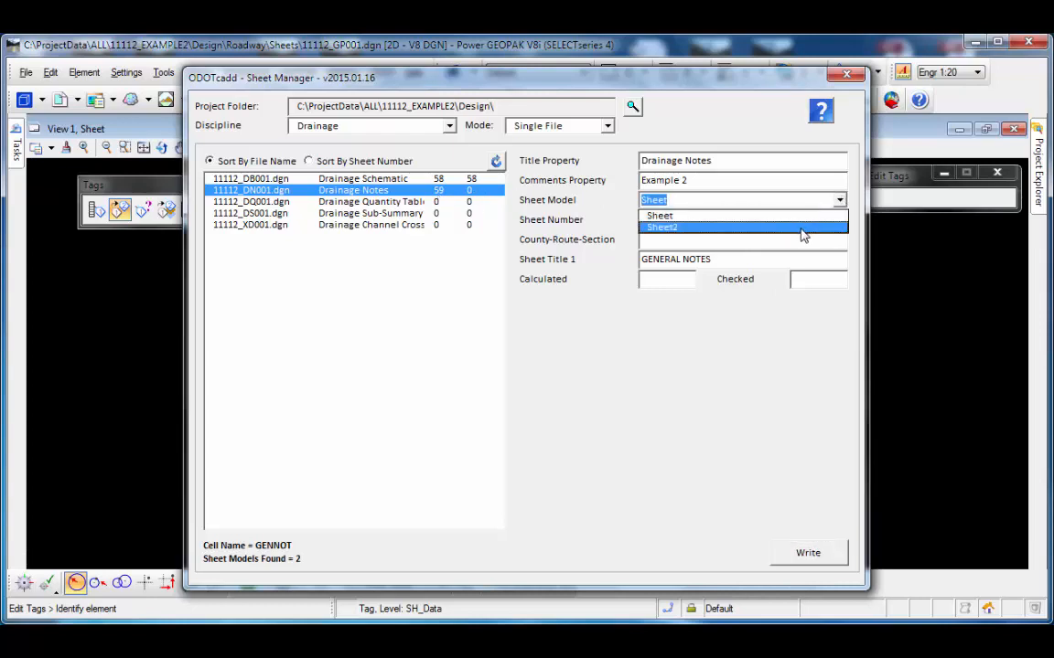
pyautogui.click(805, 227)
pyautogui.press('Tab')
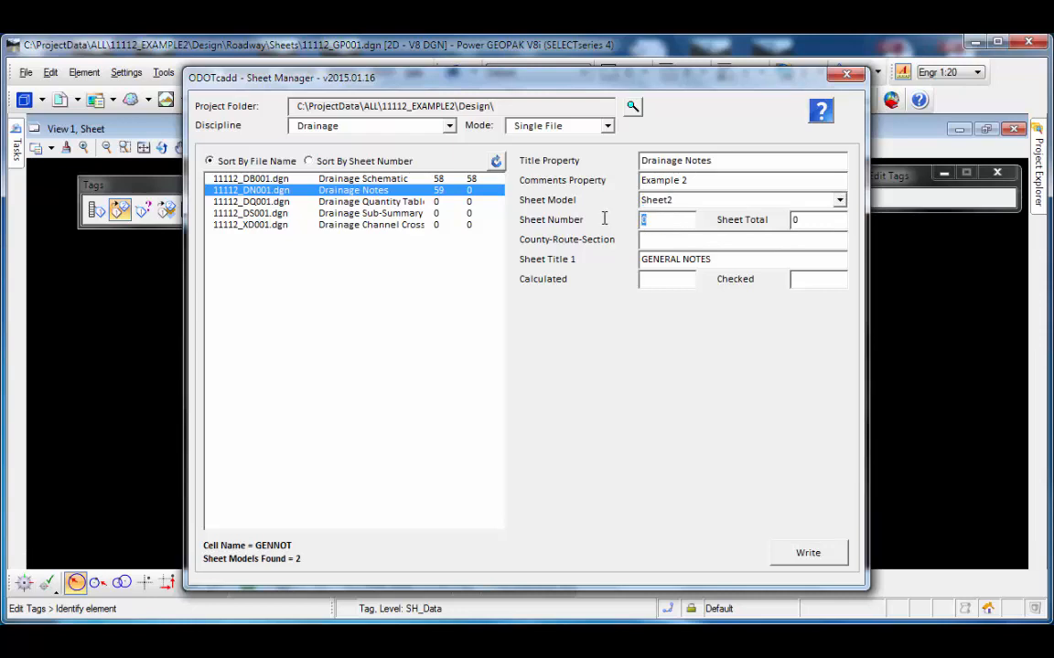
pyautogui.write('60')
pyautogui.press('Tab')
pyautogui.click(810, 552)
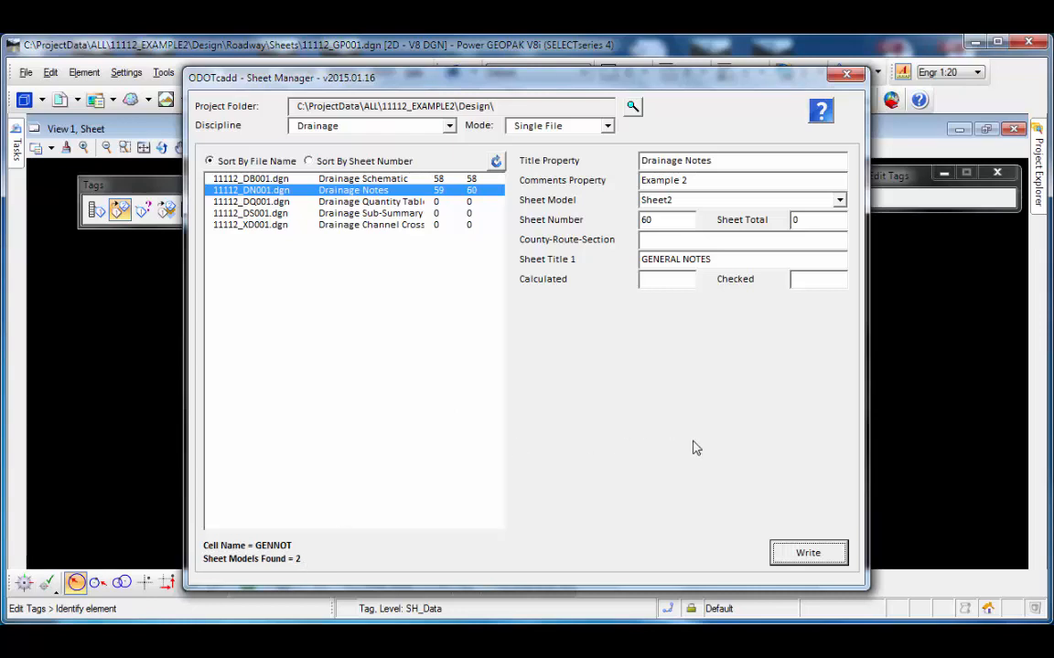
# Step: Write sheet number 61 to the Sheet model of the cross sections file 11112_XD001.dgn
pyautogui.click(414, 229)
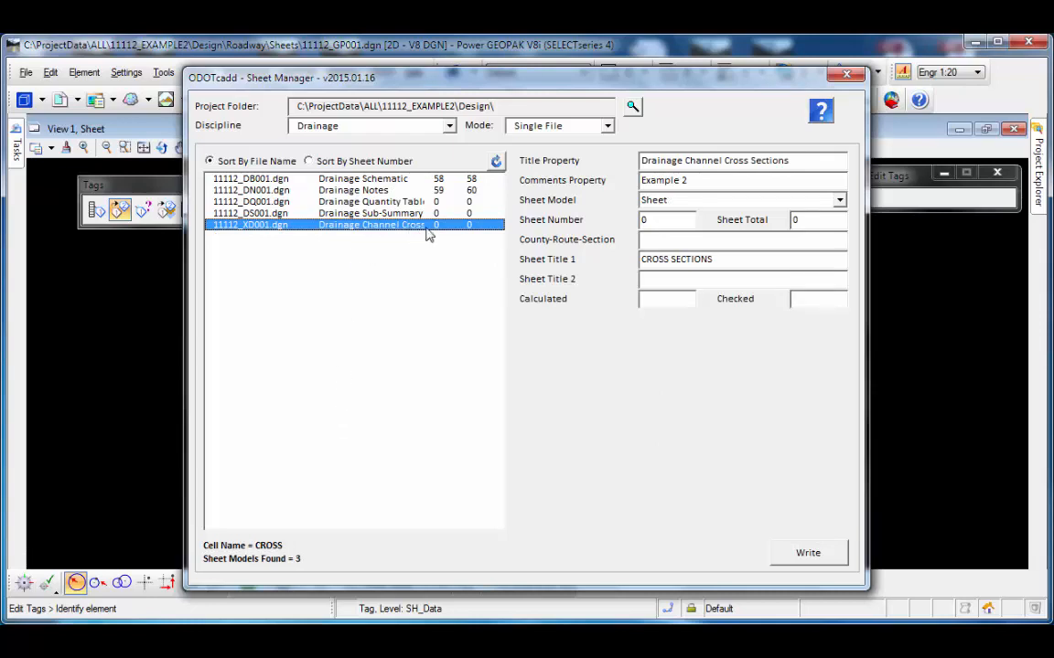
pyautogui.doubleClick(643, 221)
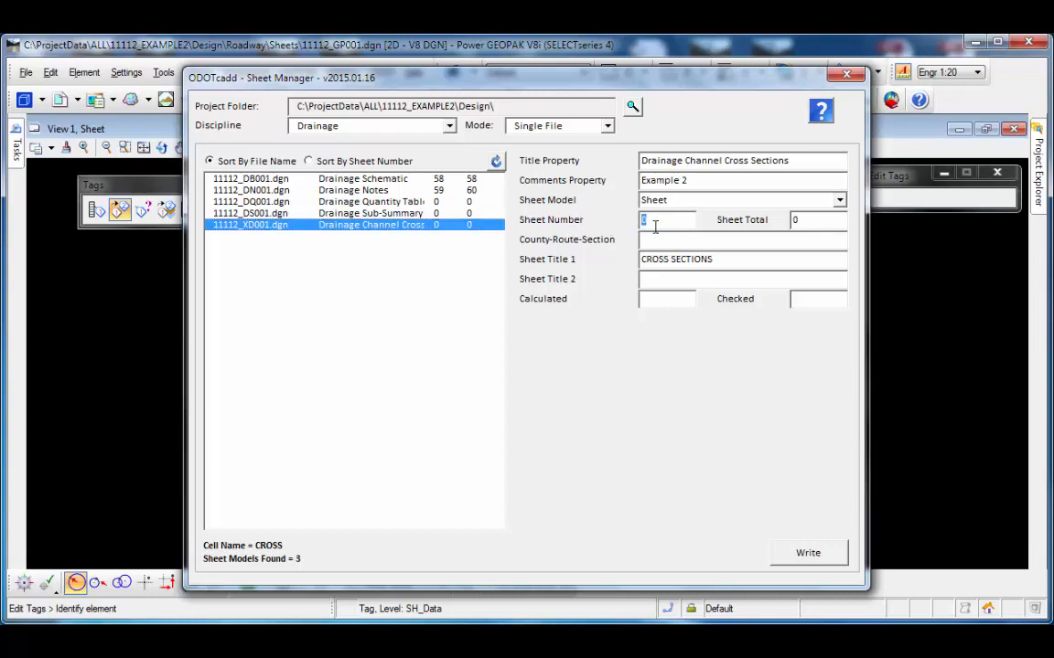
pyautogui.write('61')
pyautogui.click(823, 555)
# Step: Write sheet number 62 to the Sheet2 model of 11112_XD001.dgn
pyautogui.click(837, 200)
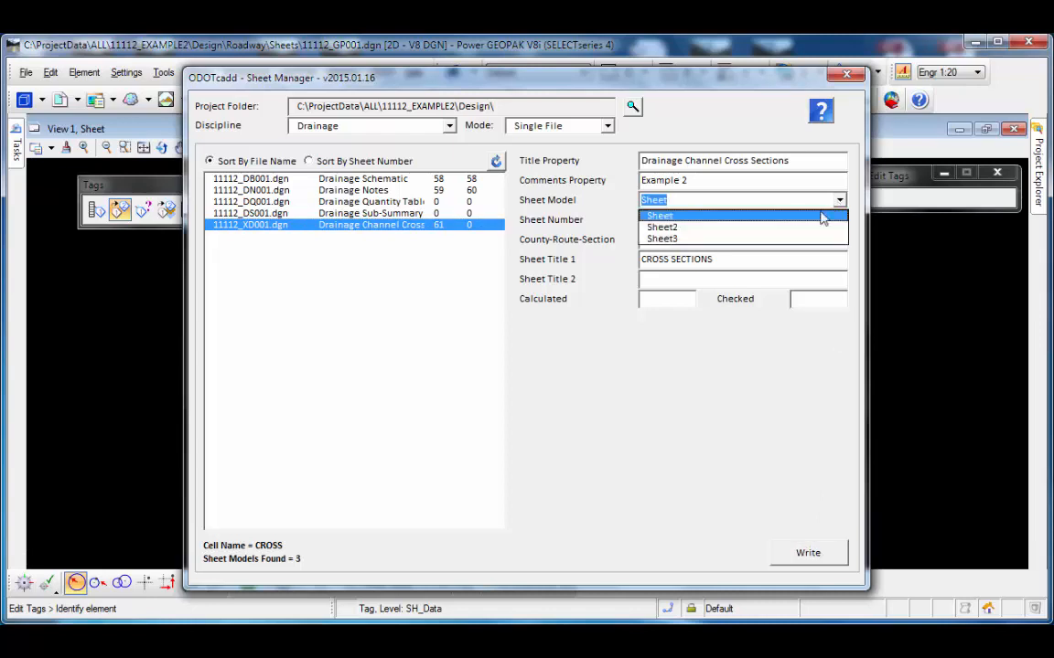
pyautogui.click(764, 238)
pyautogui.doubleClick(648, 220)
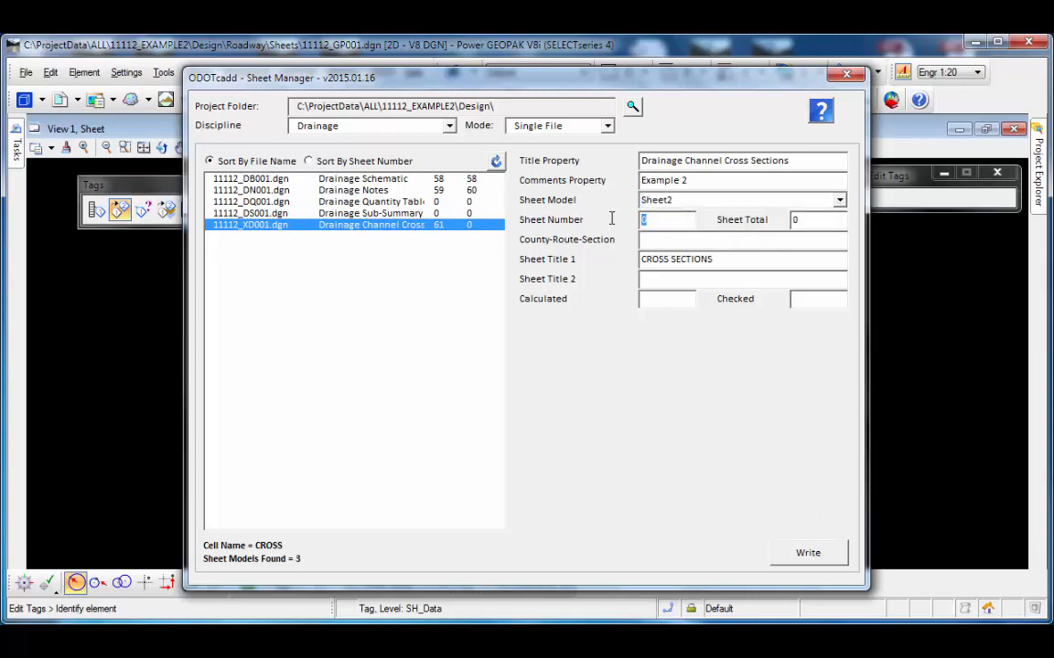
pyautogui.write('62')
pyautogui.click(802, 546)
# Step: Write sheet number 63 to the Sheet3 model of 11112_XD001.dgn
pyautogui.click(750, 200)
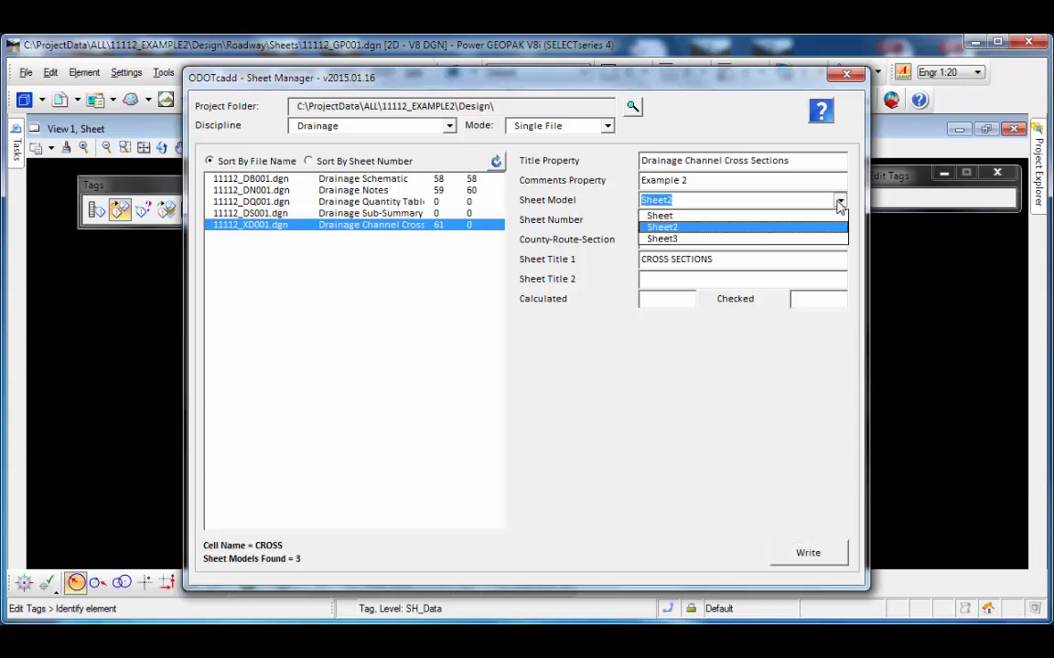
pyautogui.click(727, 239)
pyautogui.press('Tab')
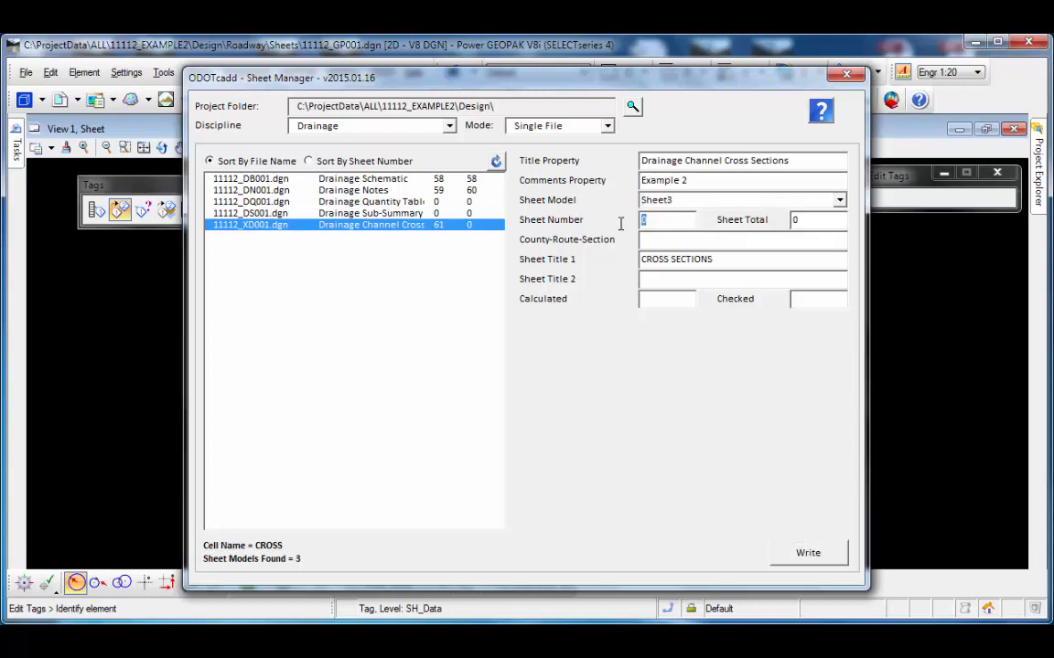
pyautogui.write('63')
pyautogui.click(827, 553)
# Step: Write sheet number 64 to the Drainage Sub-Summary file 11112_DS001.dgn
pyautogui.click(375, 213)
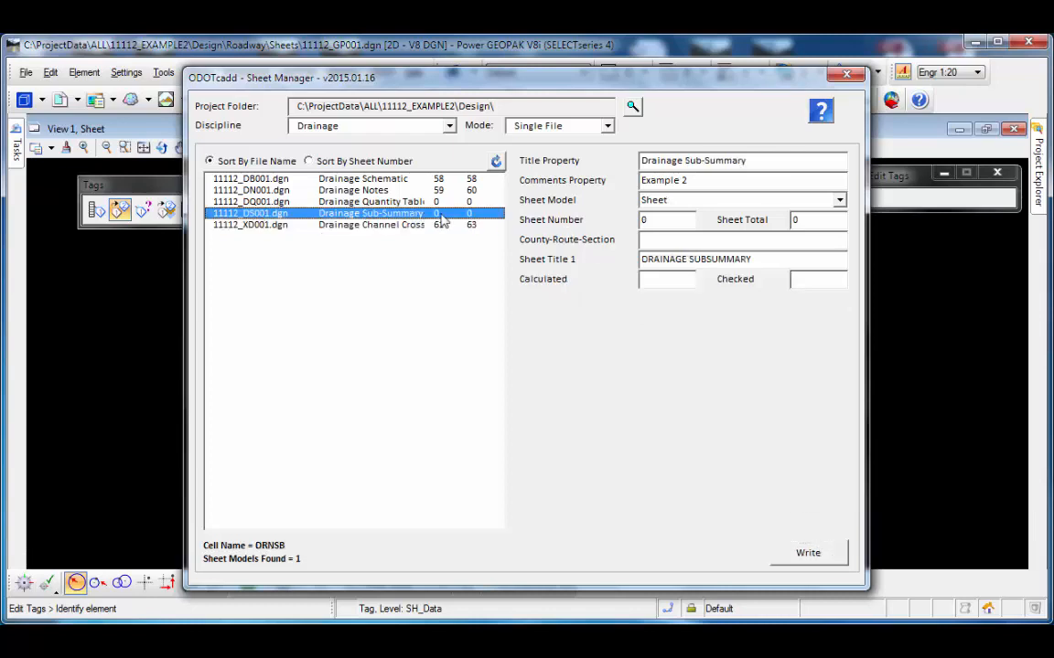
pyautogui.moveTo(654, 223); pyautogui.dragTo(637, 227)
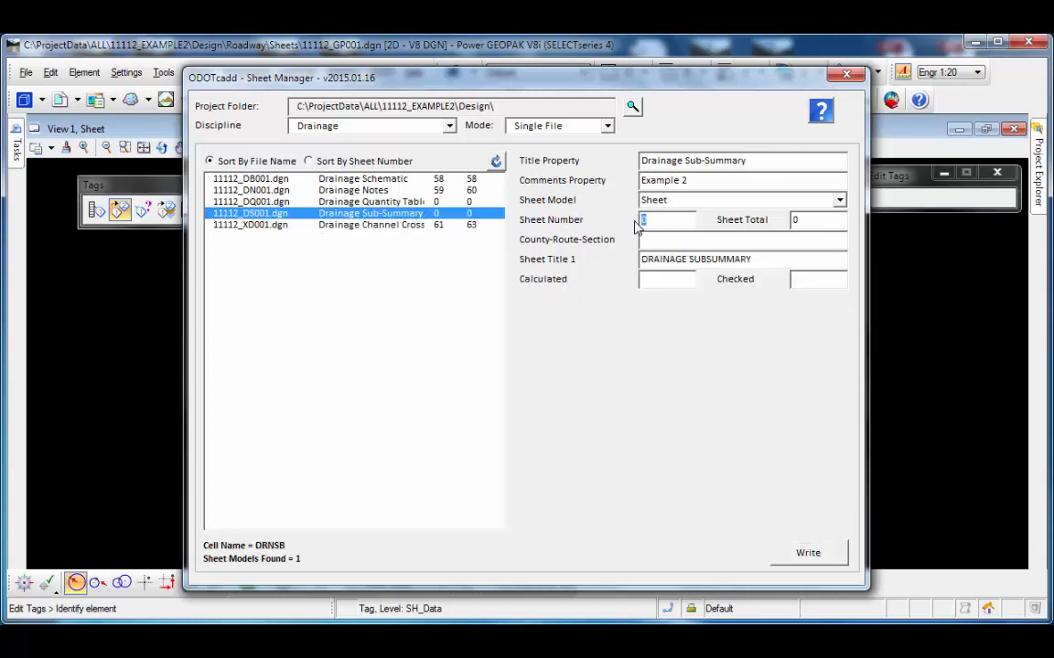
pyautogui.write('64')
pyautogui.click(808, 554)
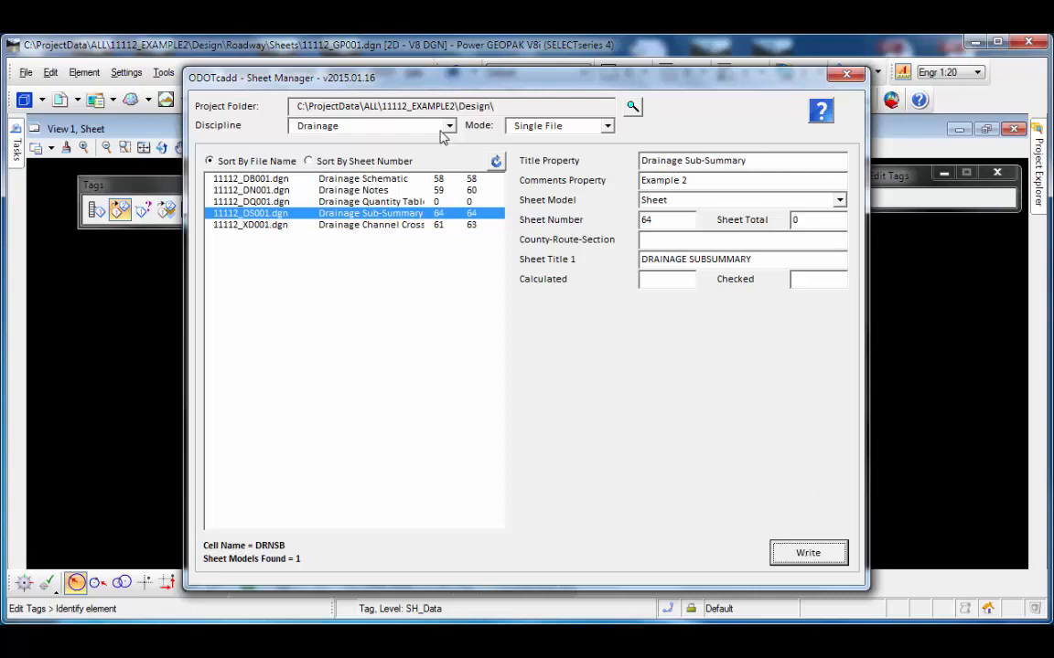
# Step: Write sheet number 65 to the Drainage Quantity Table file 11112_DQ001.dgn
pyautogui.click(375, 200)
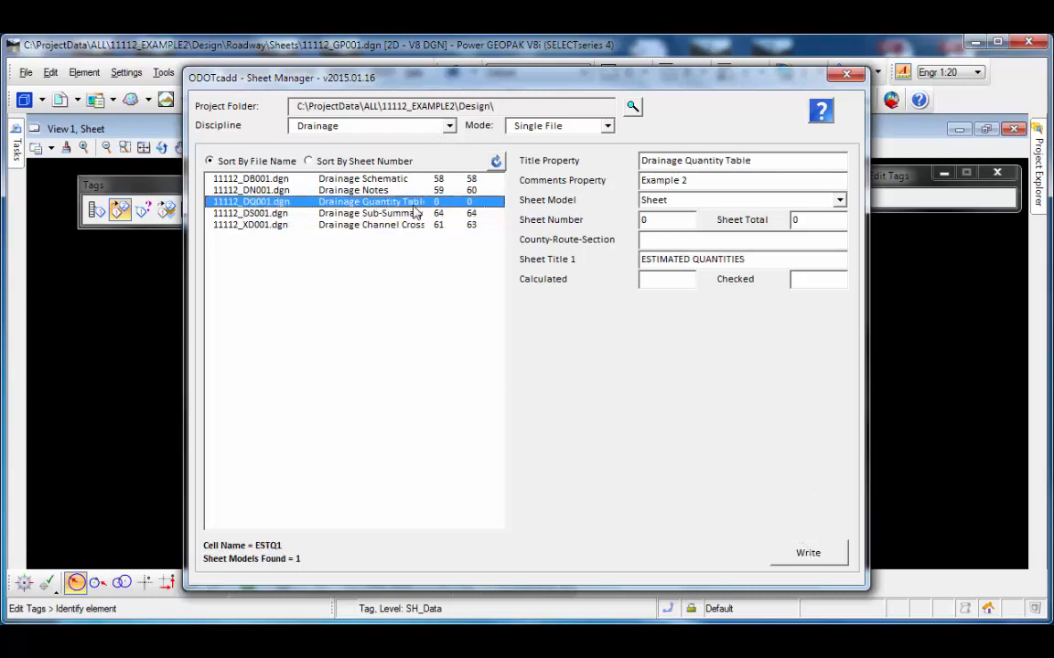
pyautogui.doubleClick(642, 221)
pyautogui.write('65')
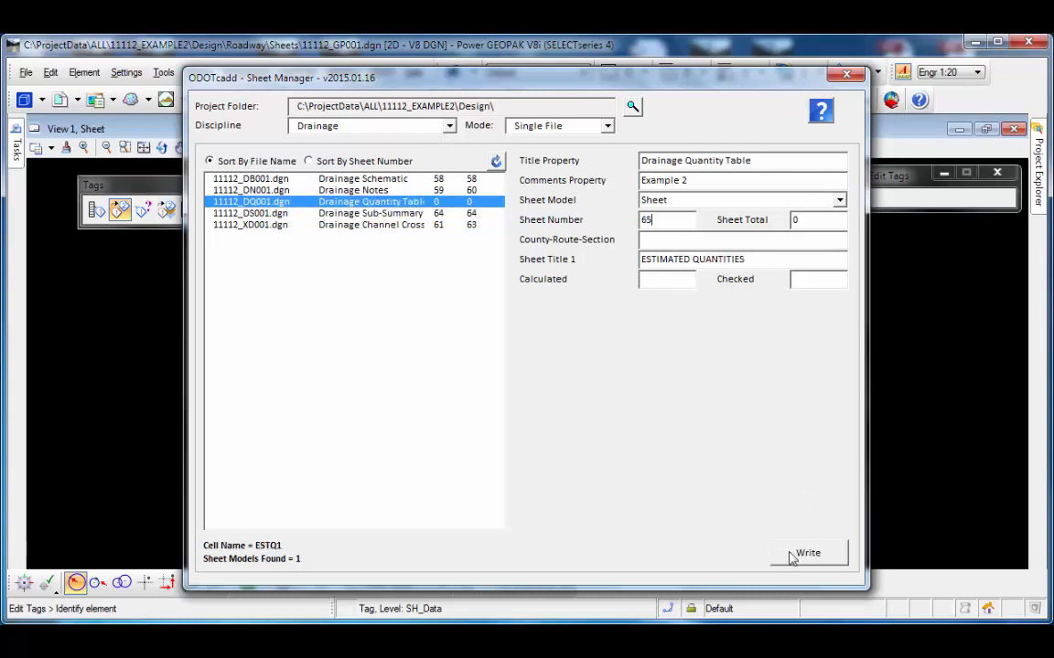
pyautogui.click(794, 556)
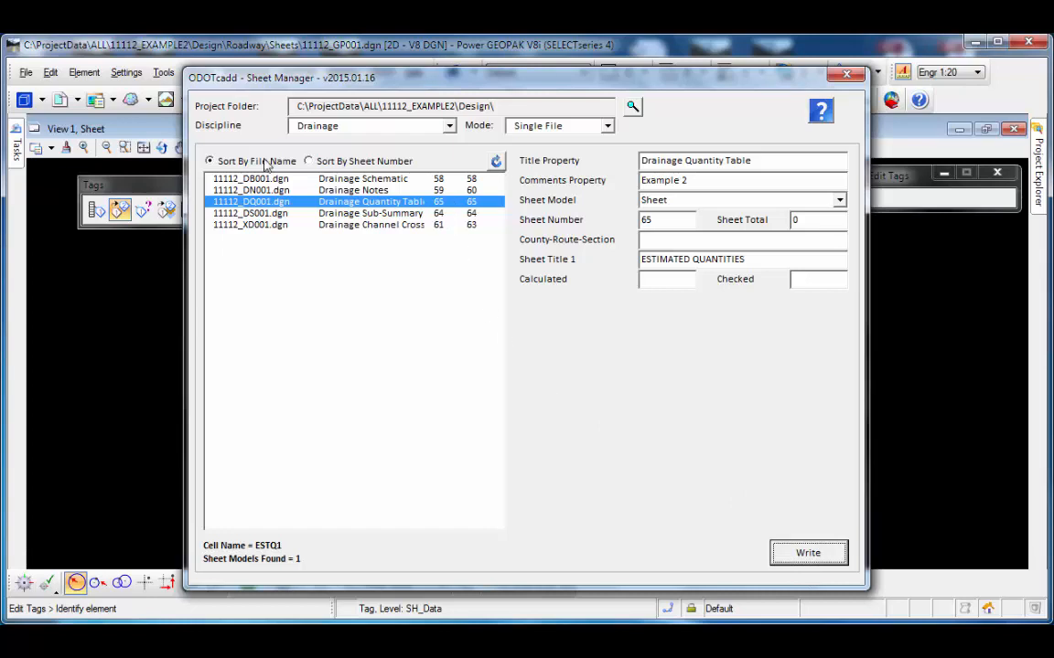
# Step: Sort the sheet files by sheet number and review the stored tags of 11112_DB001.dgn and 11112_DN001.dgn
pyautogui.click(320, 163)
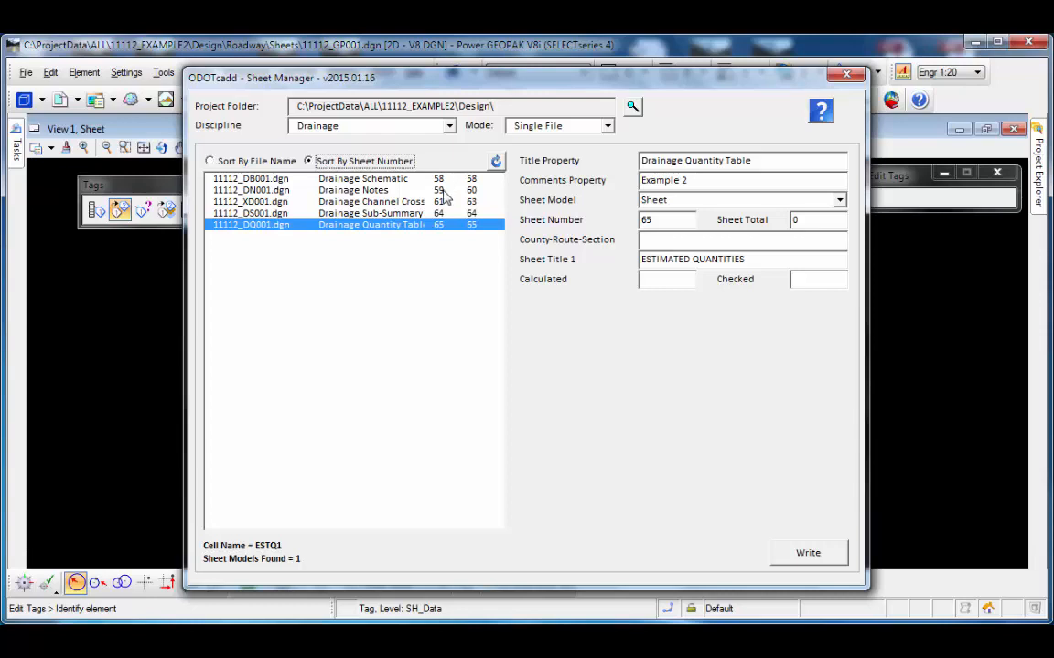
pyautogui.click(277, 165)
pyautogui.click(309, 160)
pyautogui.click(350, 179)
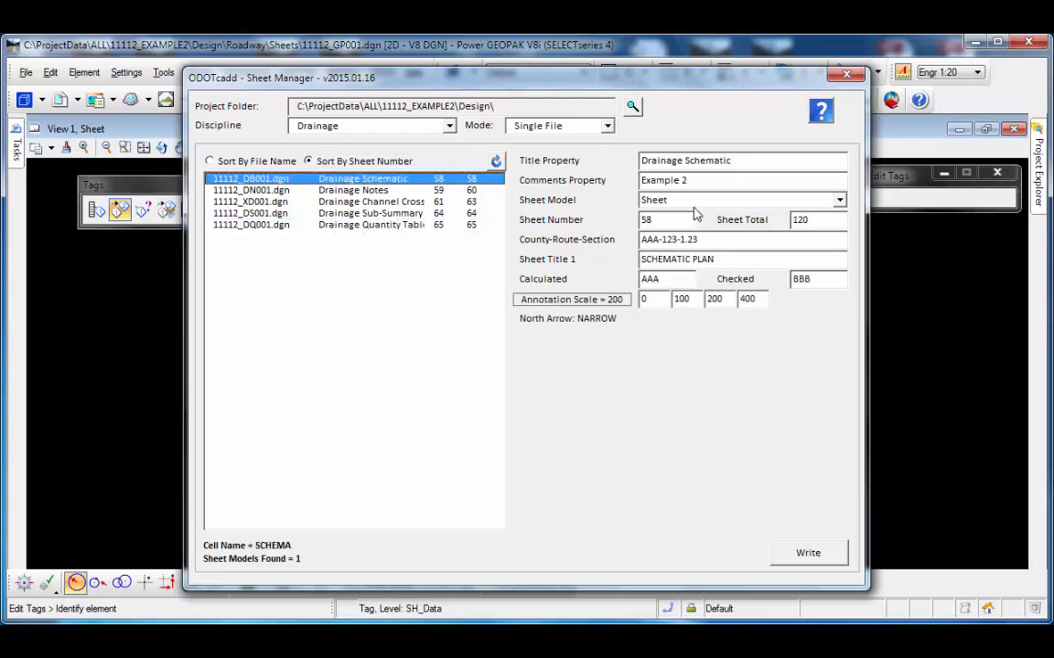
pyautogui.click(489, 189)
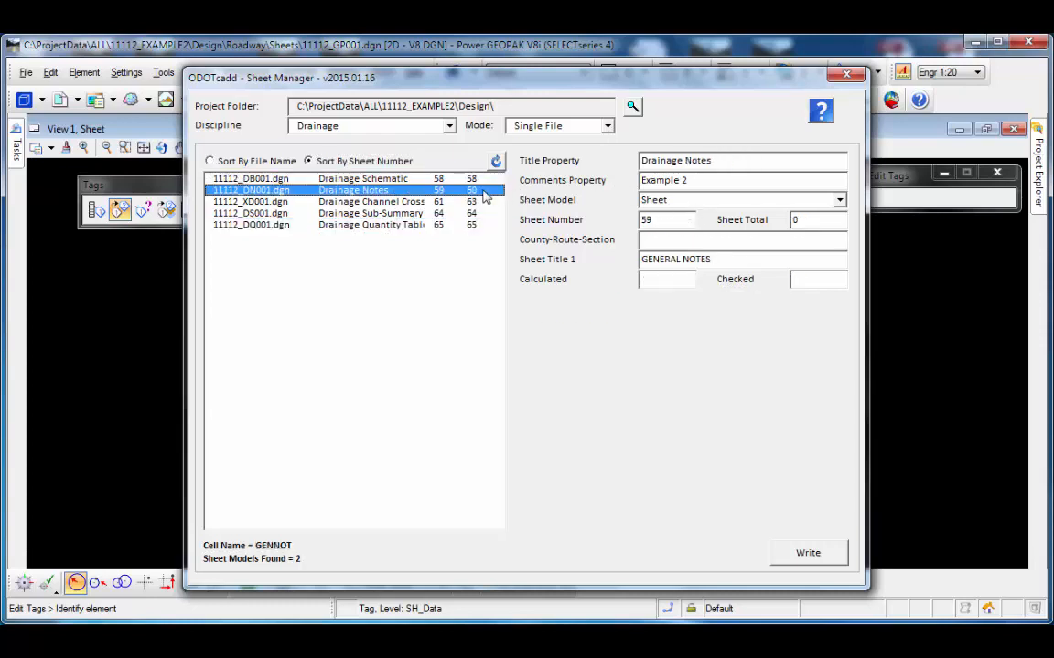
# Step: Switch the Sheet Manager to Multi-File mode and select all five drainage sheet files
pyautogui.click(608, 130)
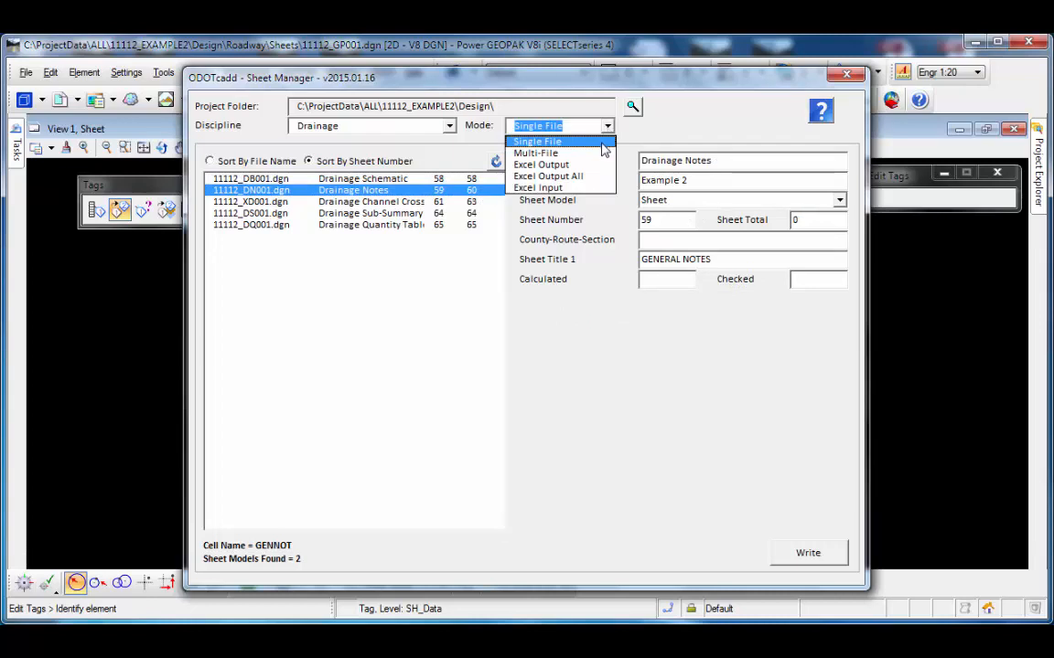
pyautogui.click(600, 153)
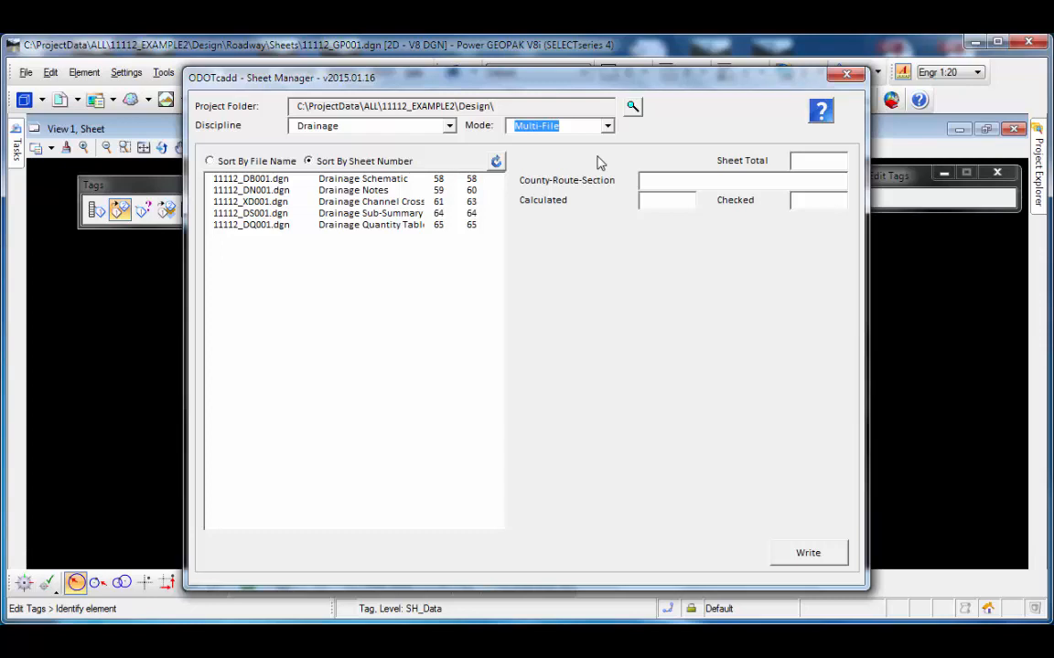
pyautogui.click(412, 180)
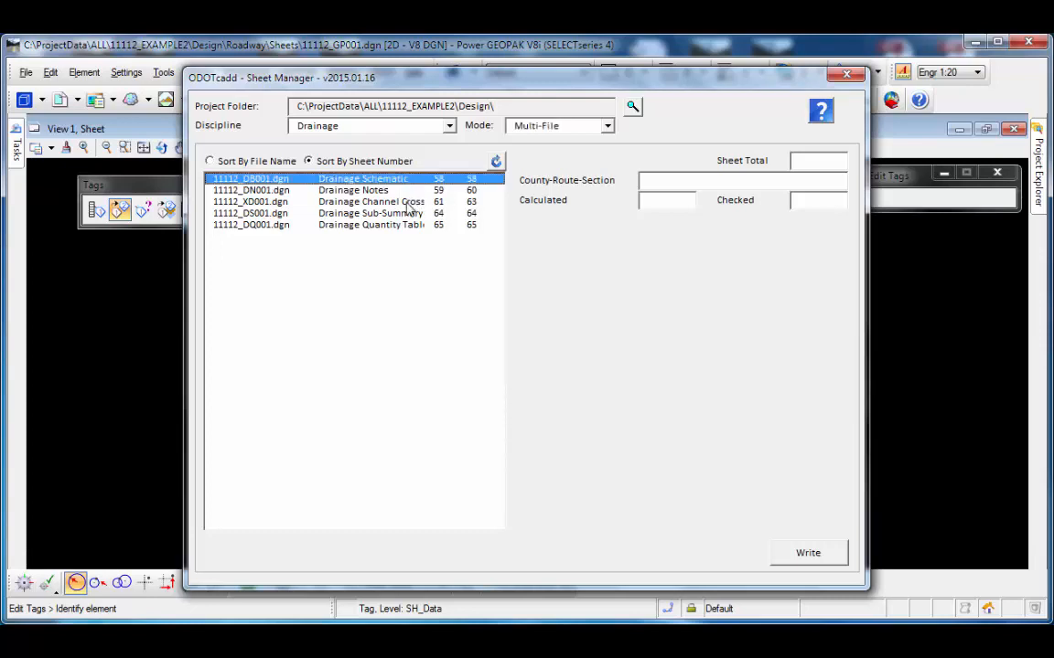
pyautogui.keyDown('ctrl'); pyautogui.click(408, 203); pyautogui.keyUp('ctrl')
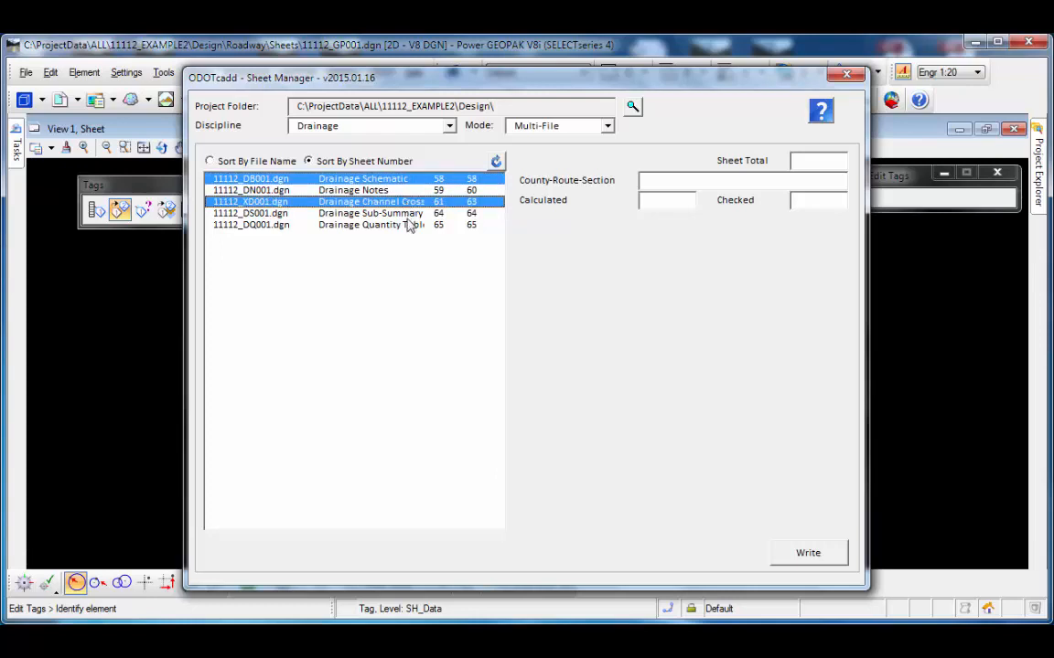
pyautogui.keyDown('ctrl'); pyautogui.click(408, 224); pyautogui.keyUp('ctrl')
pyautogui.keyDown('shift'); pyautogui.click(408, 180); pyautogui.keyUp('shift')
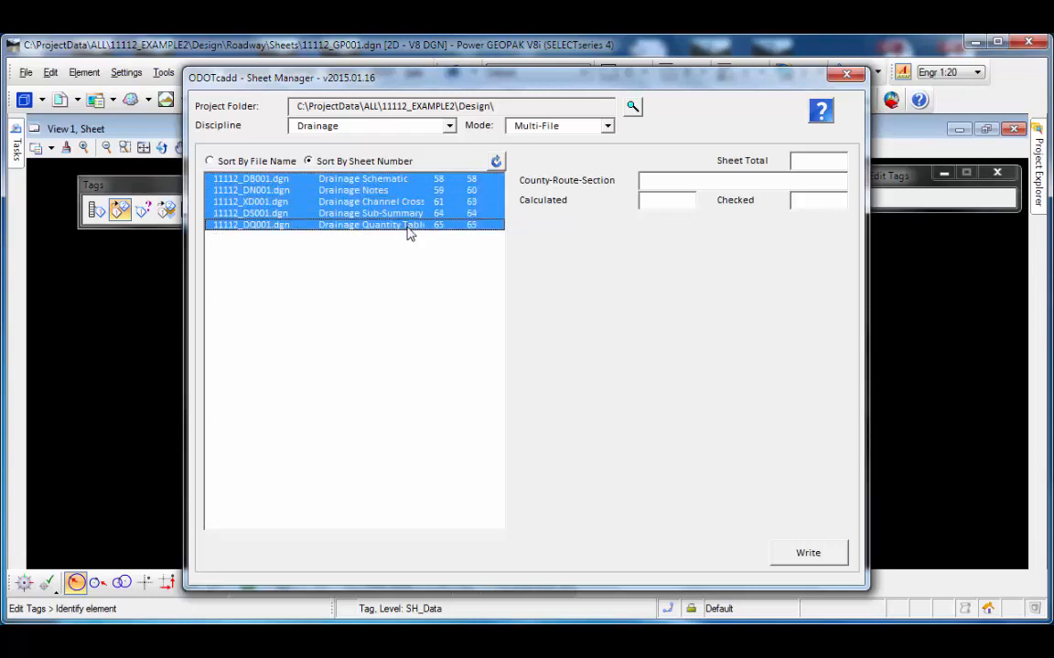
# Step: Write sheet total 160, county-route-section AAA-123-1.23, calculated ABC and checked DEF to all five selected drainage files
pyautogui.click(827, 165)
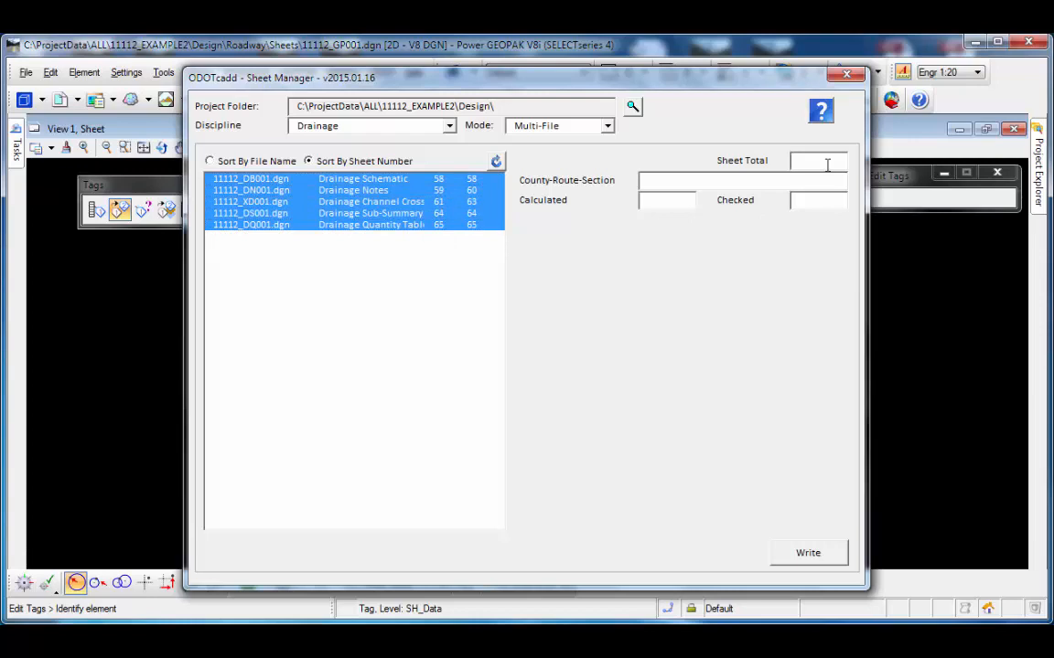
pyautogui.write('160')
pyautogui.write('AAA')
pyautogui.write('-12')
pyautogui.write('3-1.23')
pyautogui.press('Tab')
pyautogui.write('abc')
pyautogui.press('Tab')
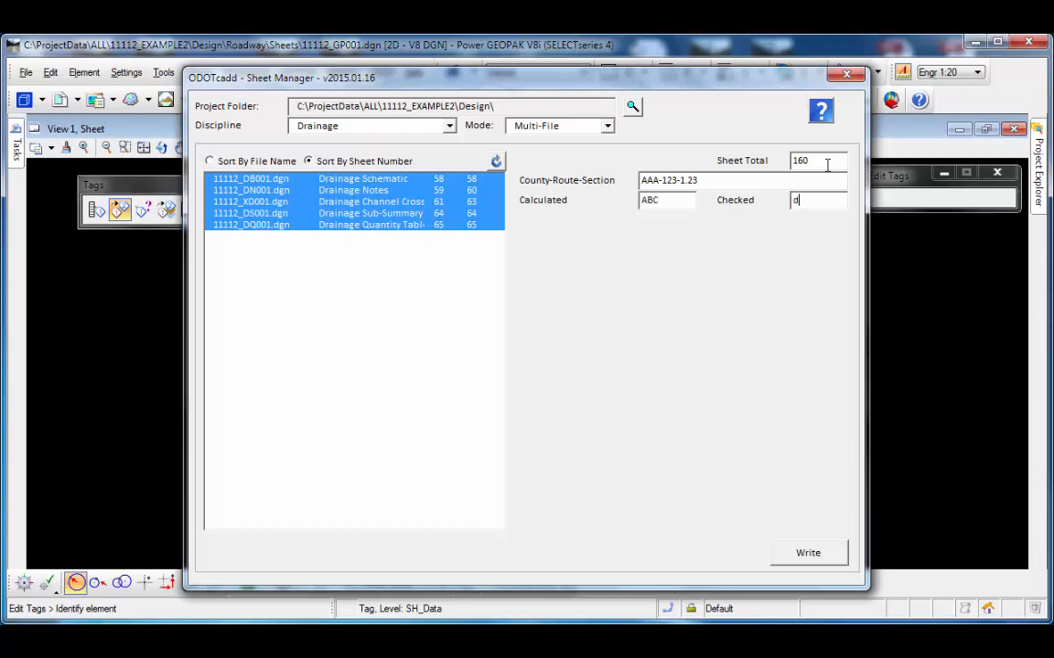
pyautogui.write('def')
pyautogui.press('Tab')
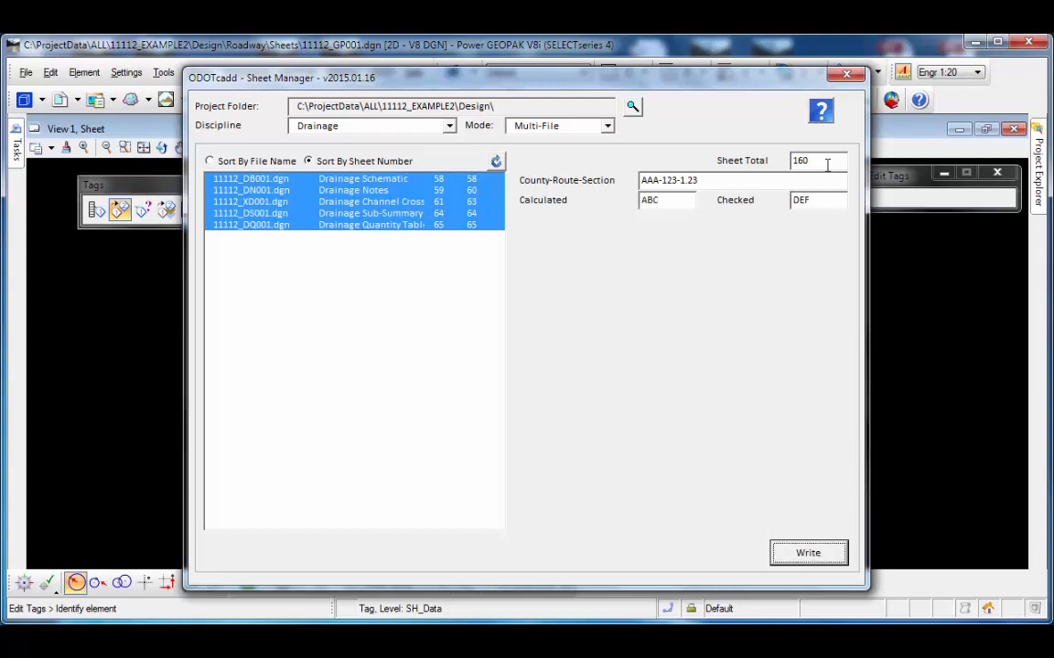
pyautogui.click(820, 557)
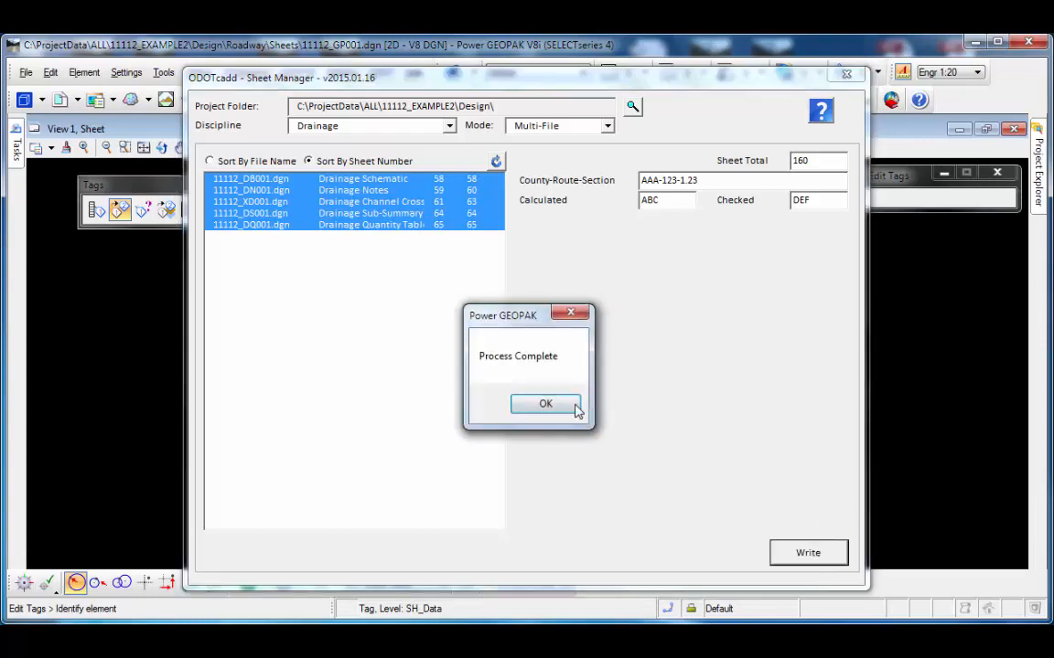
pyautogui.click(569, 403)
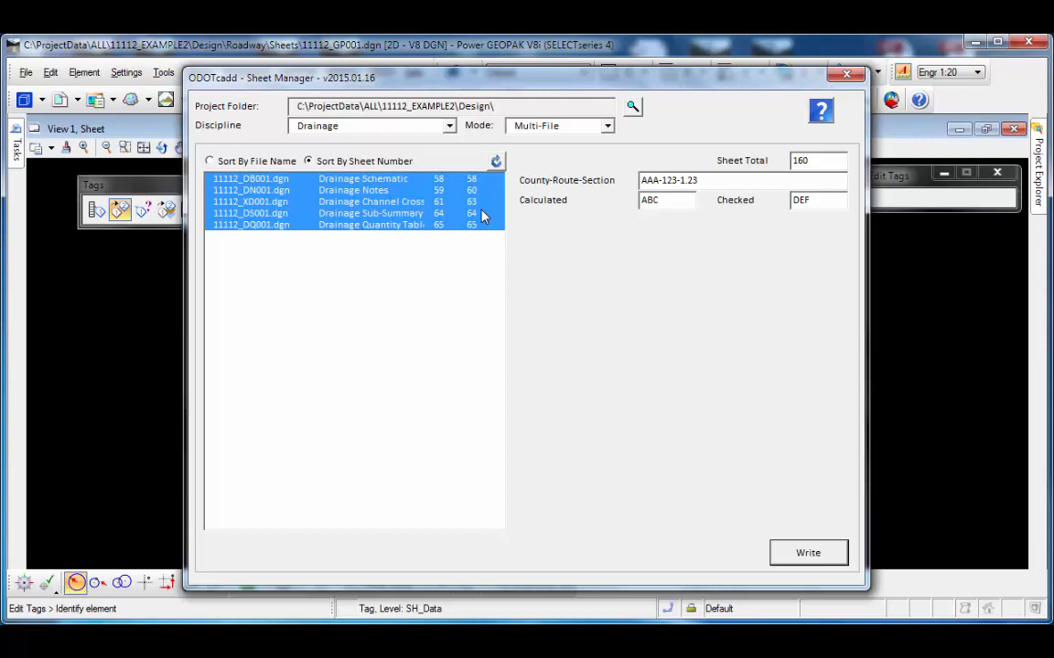
# Step: Switch back to Single File mode and review the tags of 11112_DB001.dgn and both sheet models of 11112_DN001.dgn
pyautogui.click(607, 127)
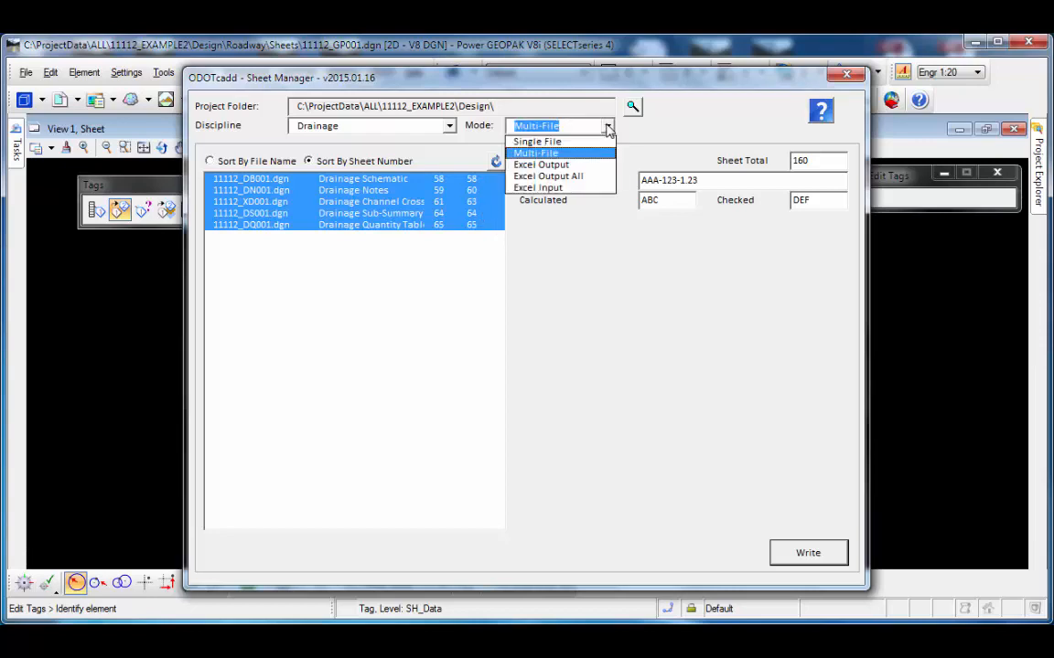
pyautogui.click(602, 142)
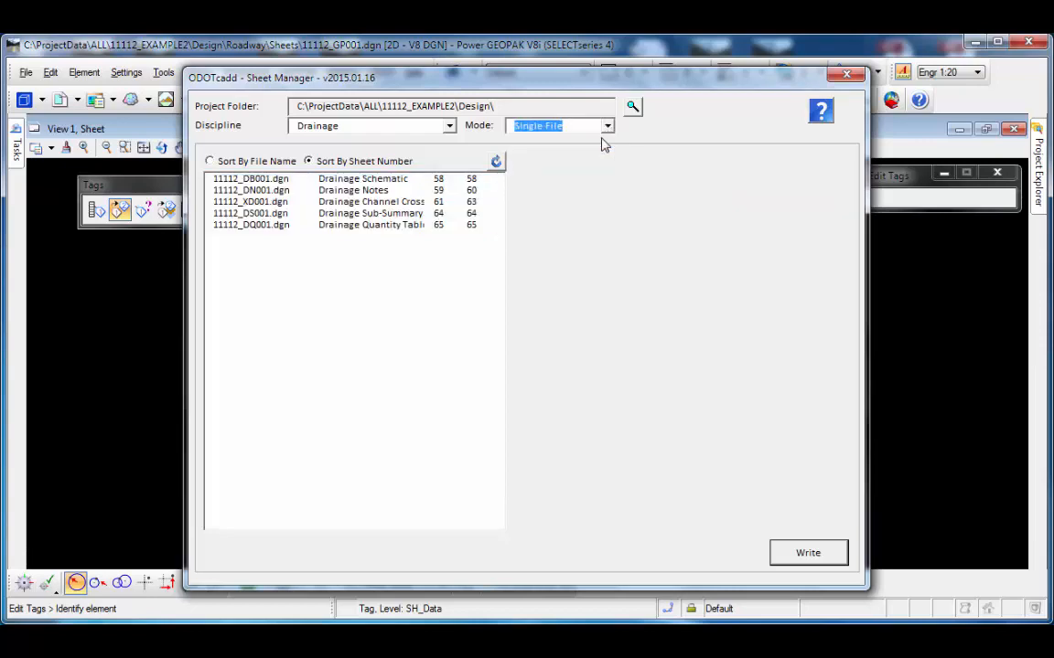
pyautogui.click(403, 180)
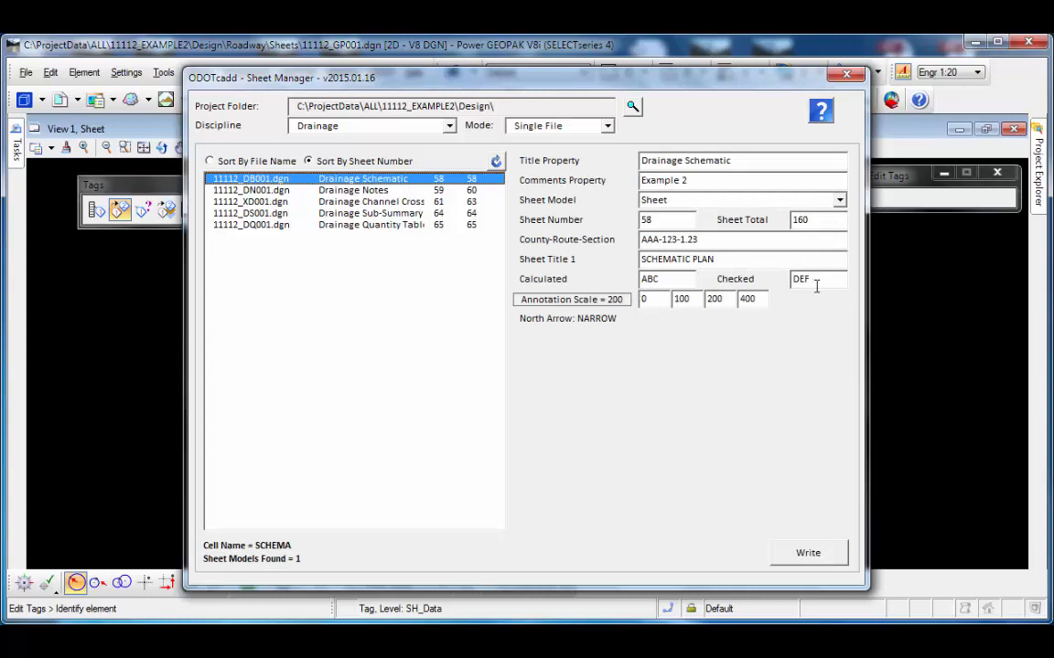
pyautogui.click(390, 192)
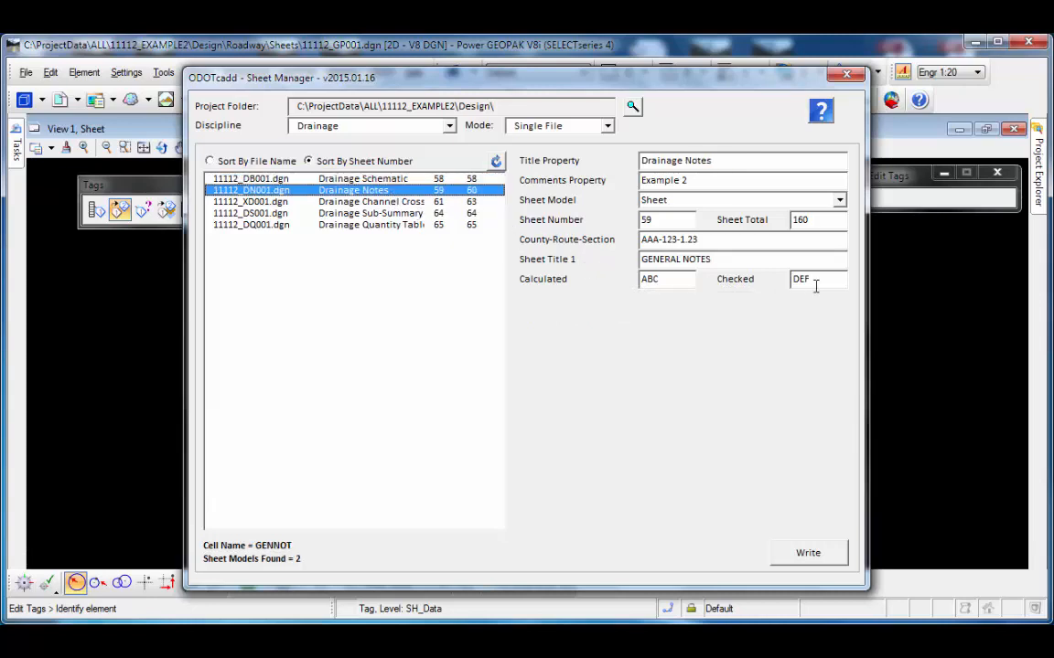
pyautogui.click(837, 200)
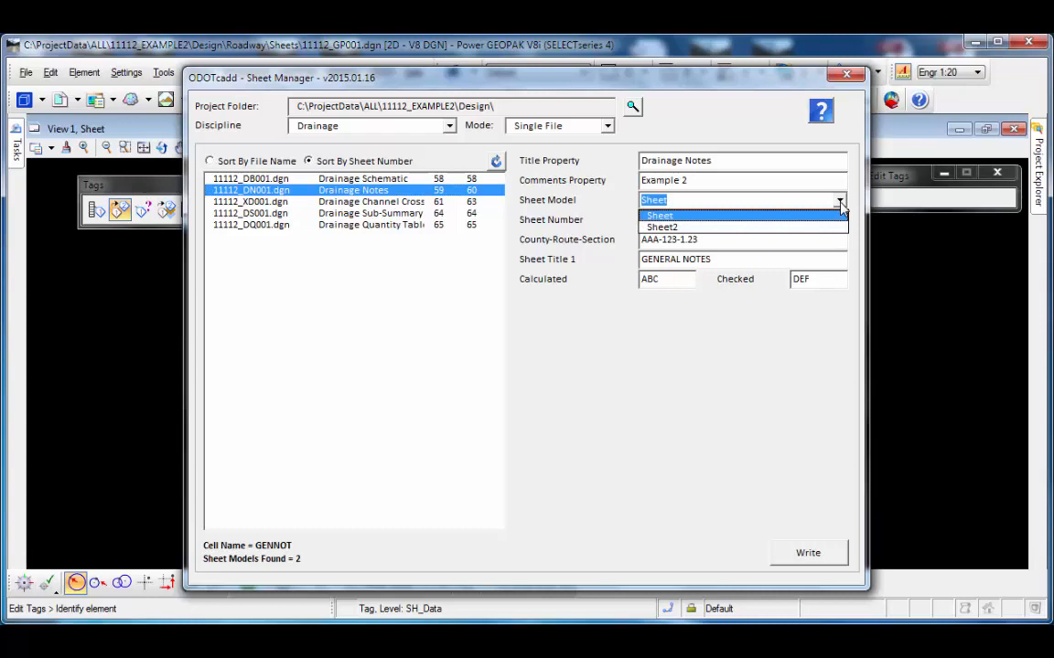
pyautogui.click(796, 228)
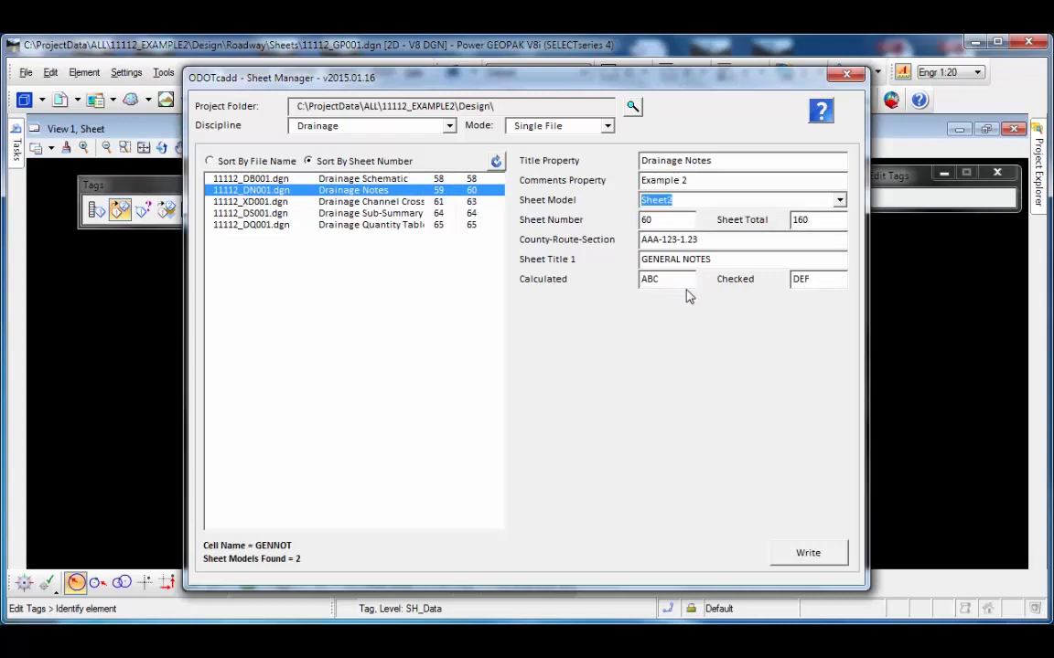
pyautogui.click(607, 128)
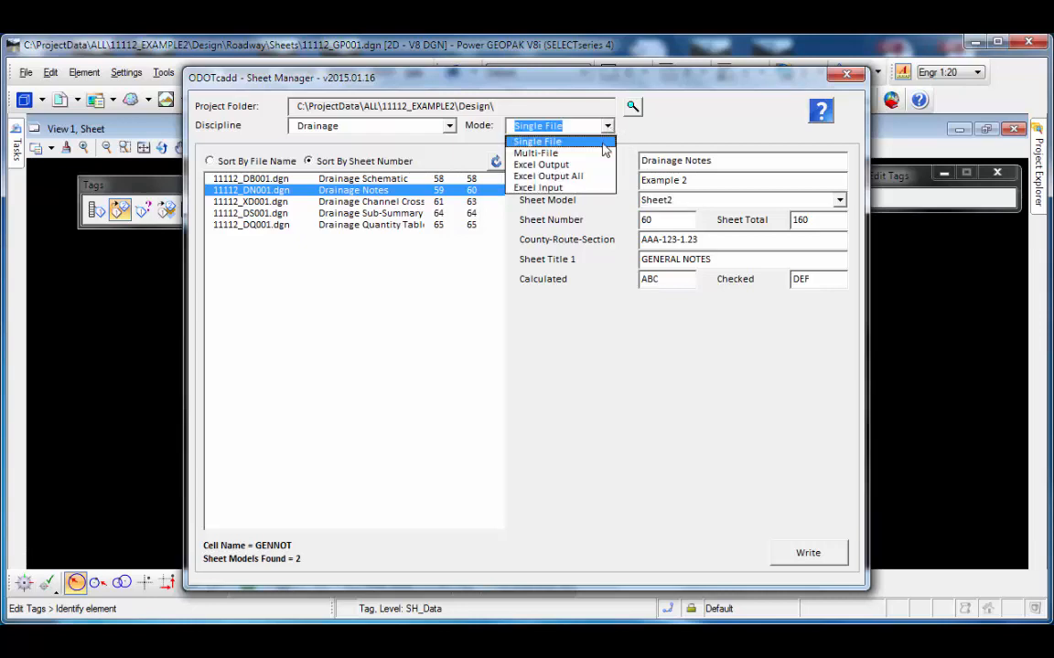
pyautogui.click(599, 154)
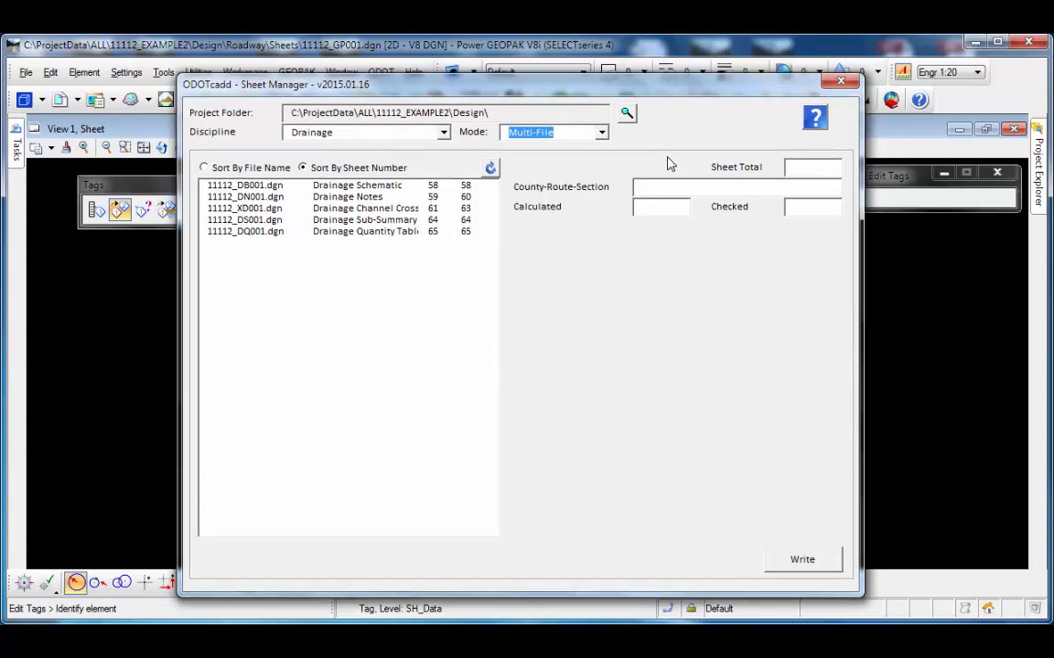
pyautogui.click(601, 133)
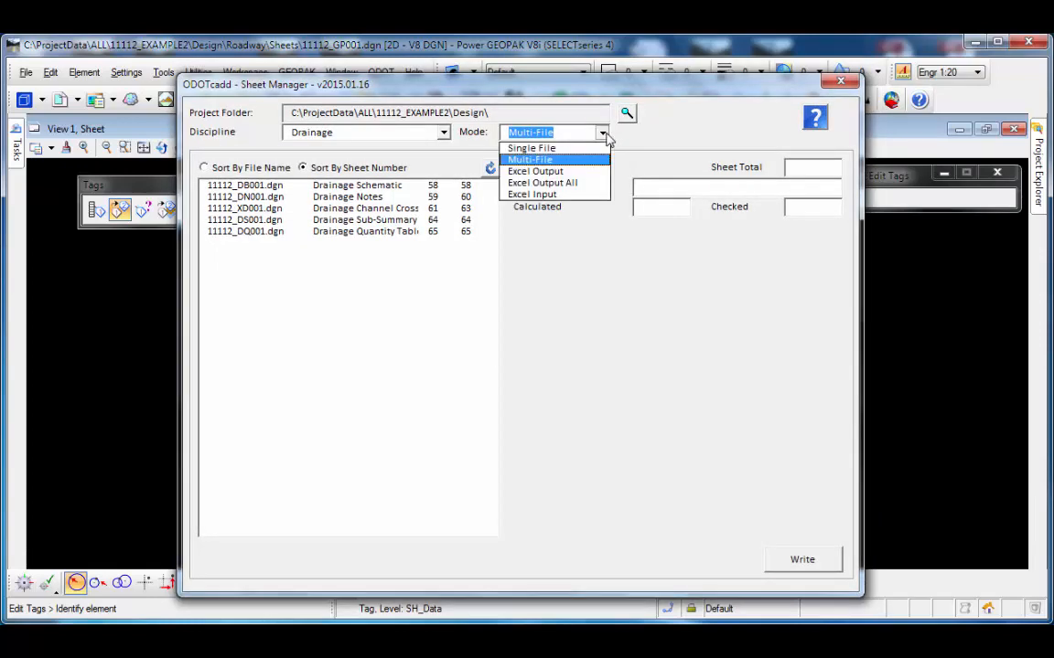
pyautogui.click(589, 148)
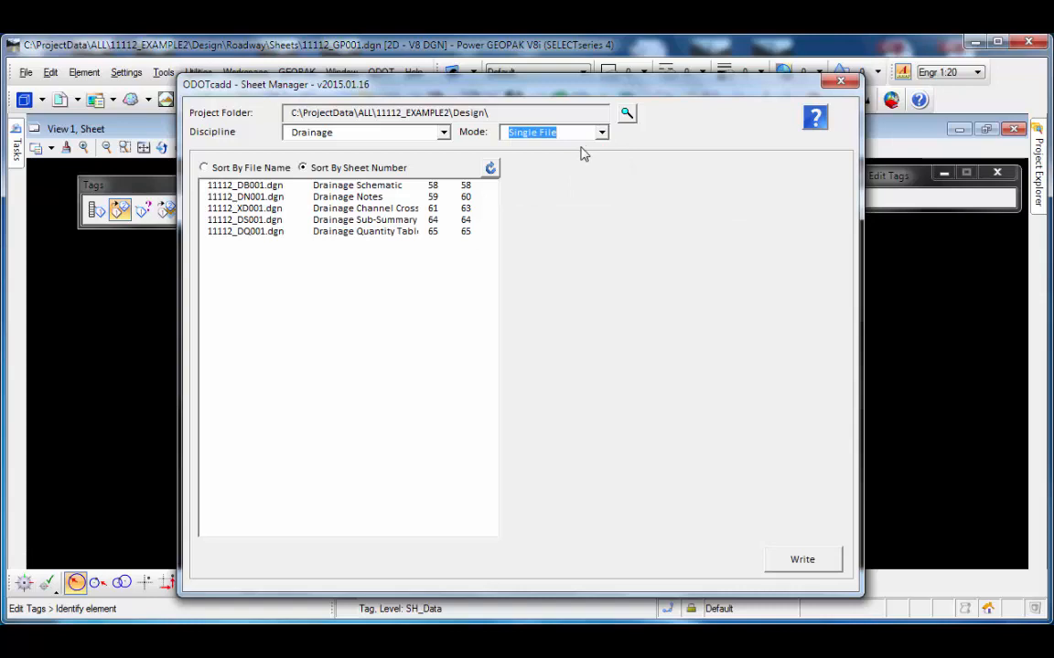
# Step: Choose the Sheet2 model of the Drainage Notes file 11112_DN001.dgn and open that file in the drawing view
pyautogui.click(329, 197)
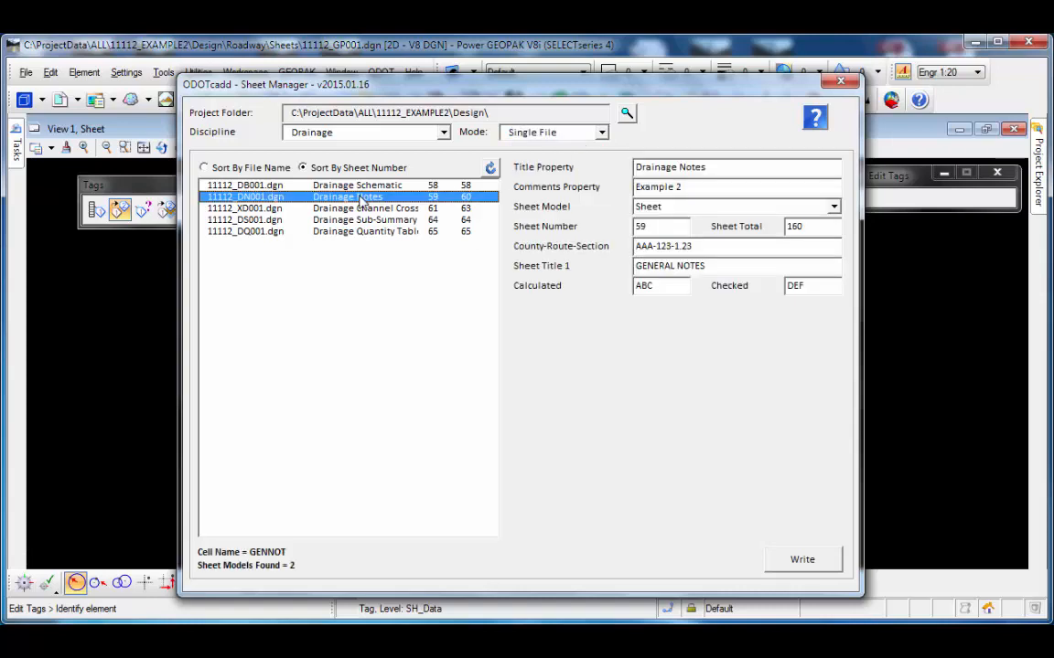
pyautogui.click(753, 206)
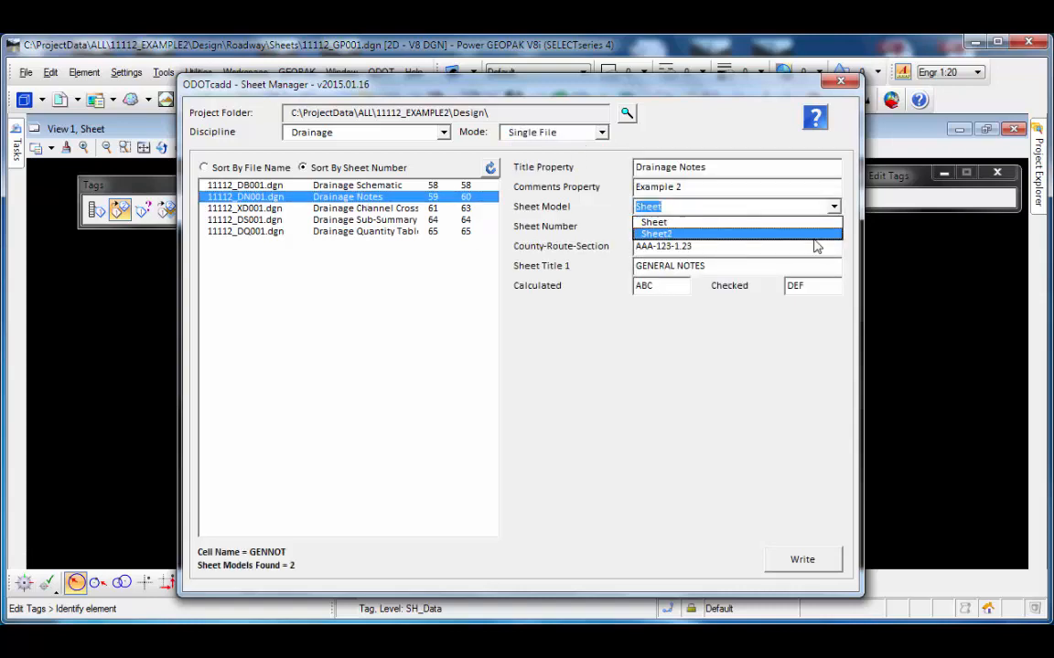
pyautogui.click(784, 234)
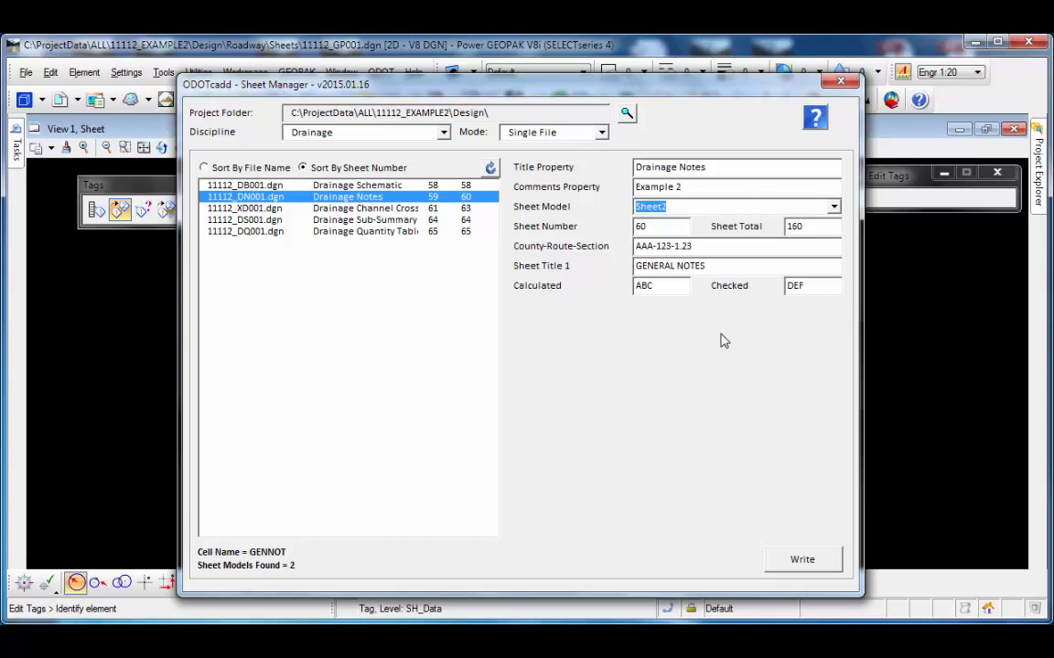
pyautogui.doubleClick(351, 197)
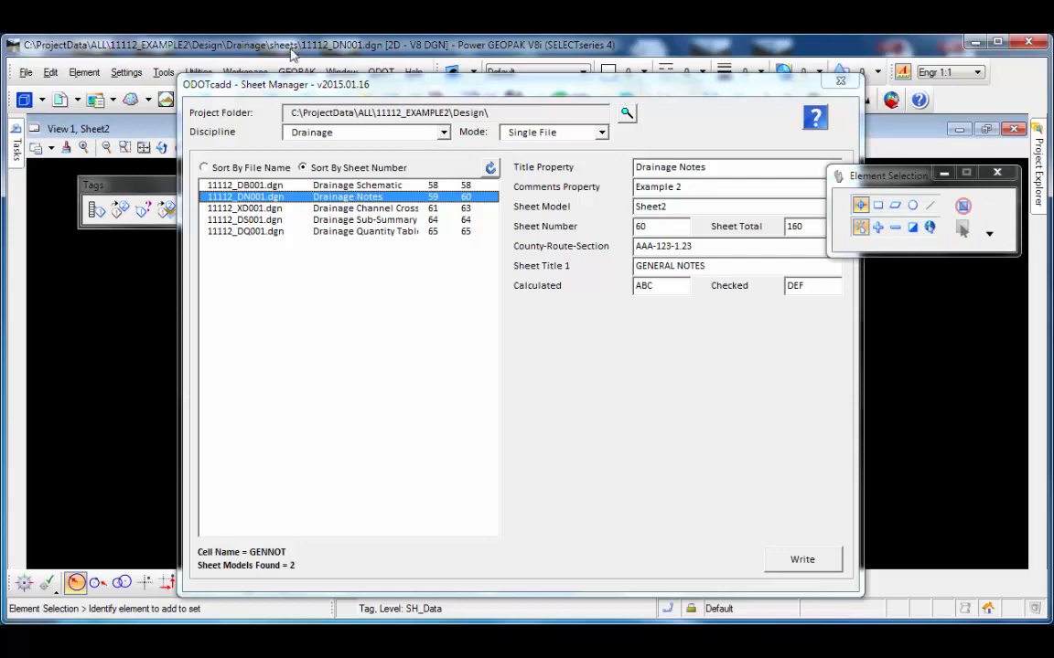
# Step: Examine the sheet number, sheet total and county-route-section in the opened Drainage Notes sheet's title block
pyautogui.moveTo(272, 89)
pyautogui.mouseDown()
pyautogui.moveTo(688, 109)
pyautogui.moveTo(143, 79)
pyautogui.mouseUp()
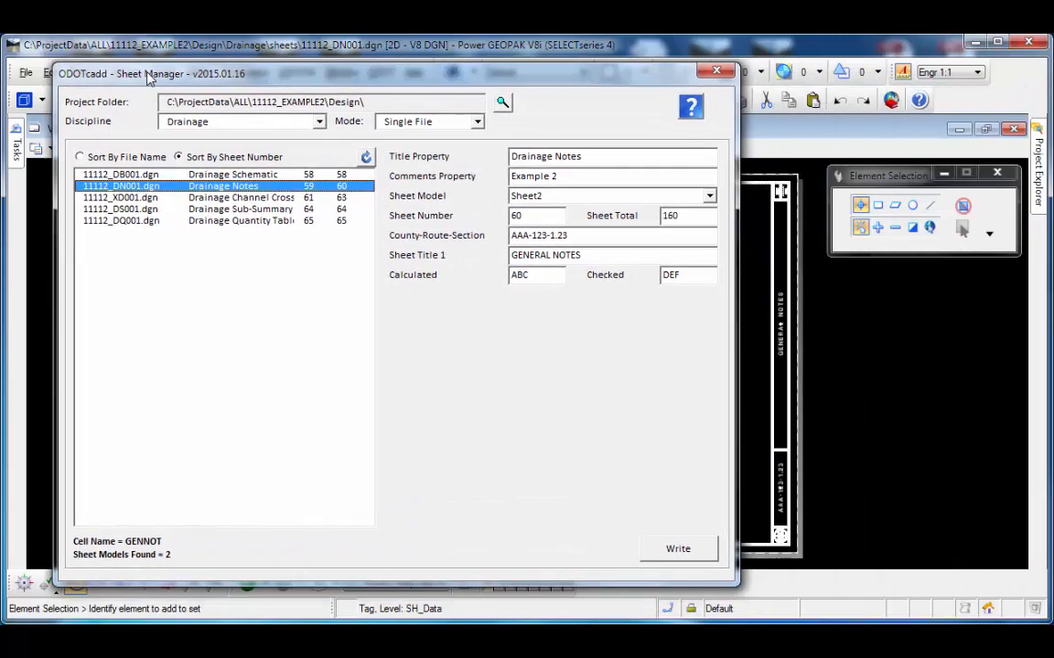
pyautogui.scroll(3, 786, 540)
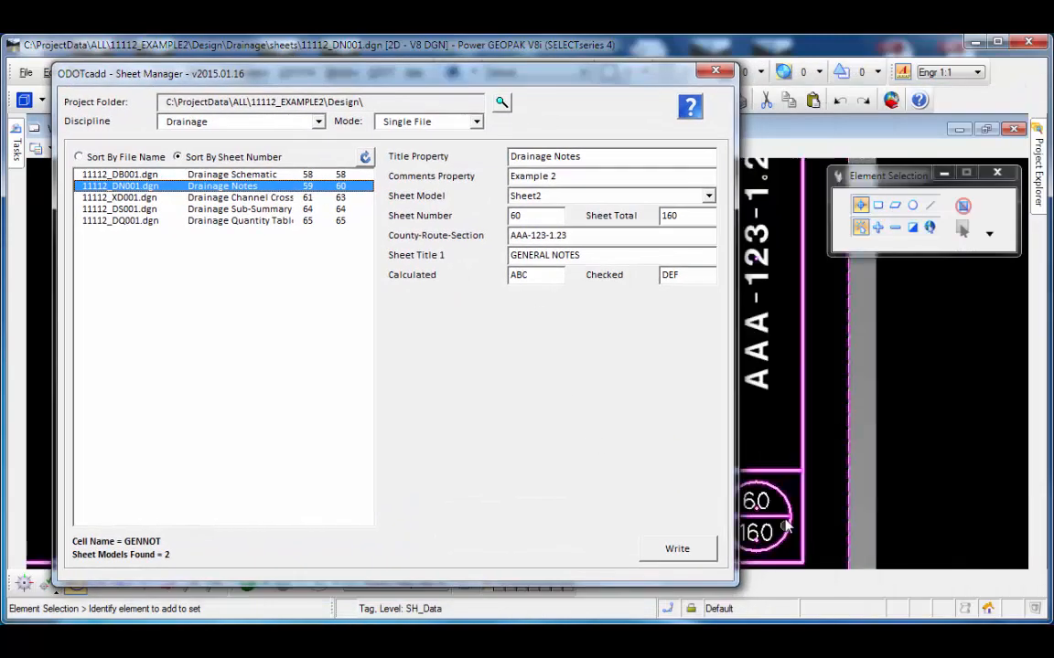
pyautogui.moveTo(833, 470); pyautogui.dragTo(905, 453, button='middle')
pyautogui.scroll(-4, 799, 366)
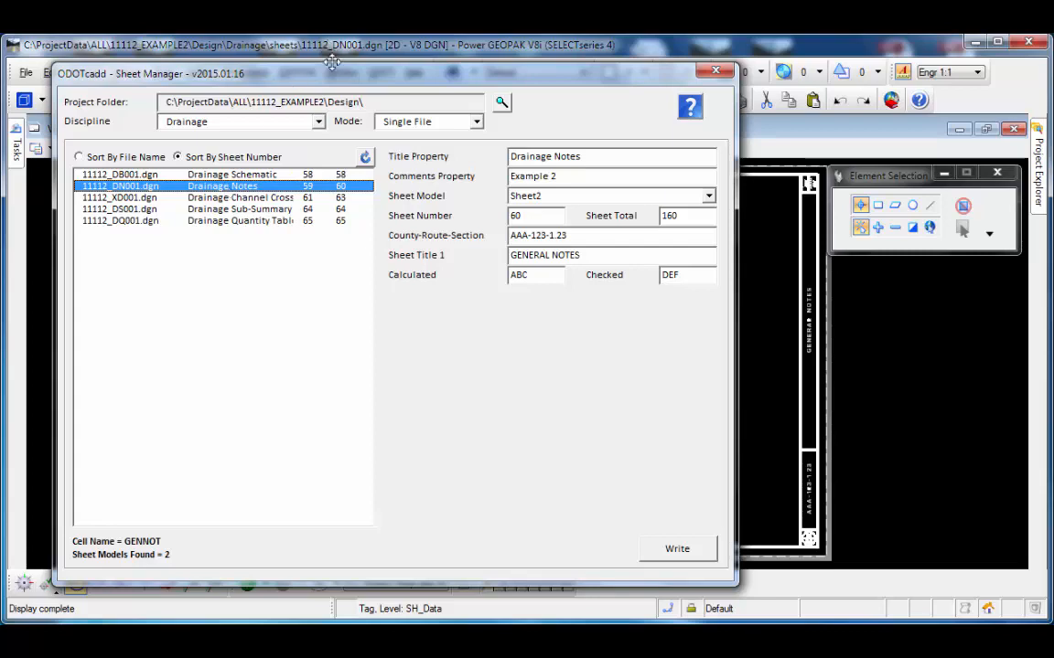
pyautogui.moveTo(307, 74); pyautogui.dragTo(514, 82)
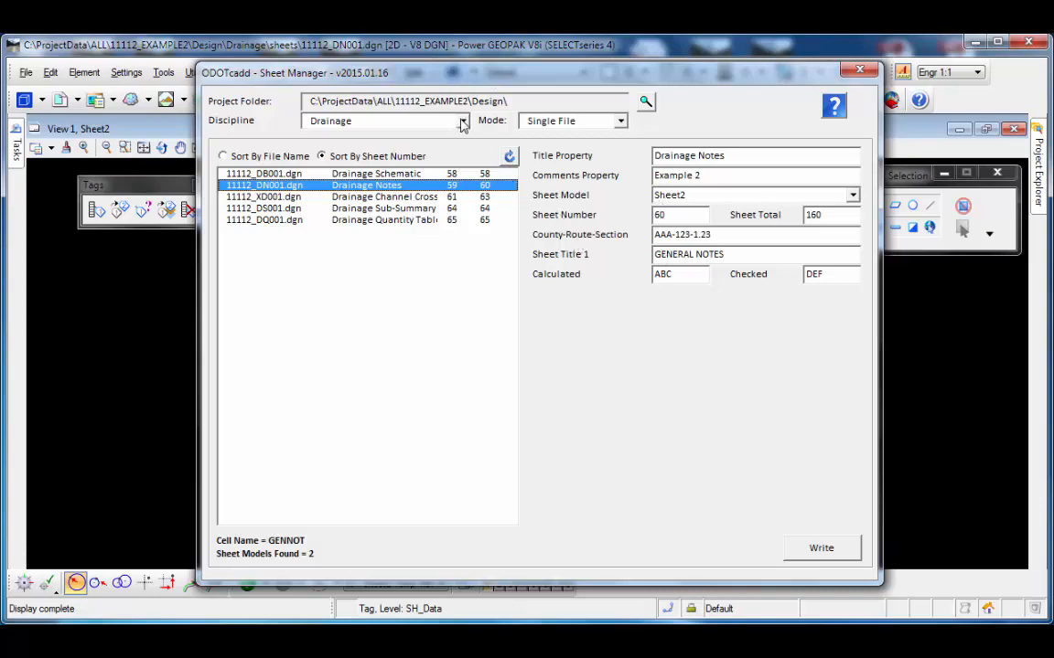
# Step: List the Geotechnical discipline's sheets and examine the tag fields offered for each Geohazard file from 11112_YC001.dgn to 11112_YX001.dgn
pyautogui.click(462, 121)
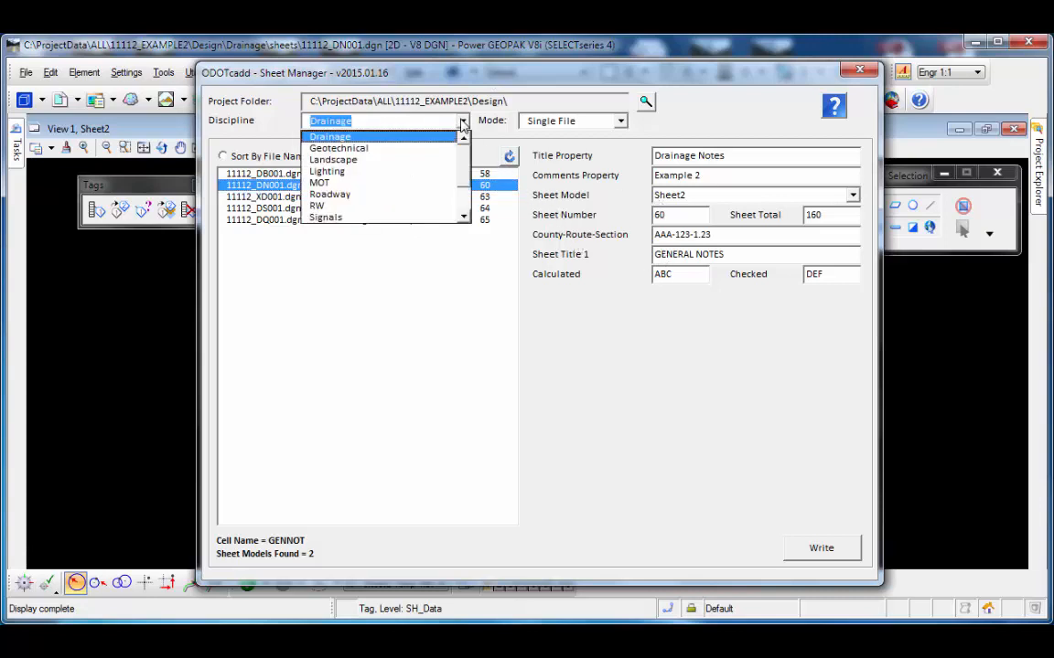
pyautogui.click(395, 149)
pyautogui.click(395, 174)
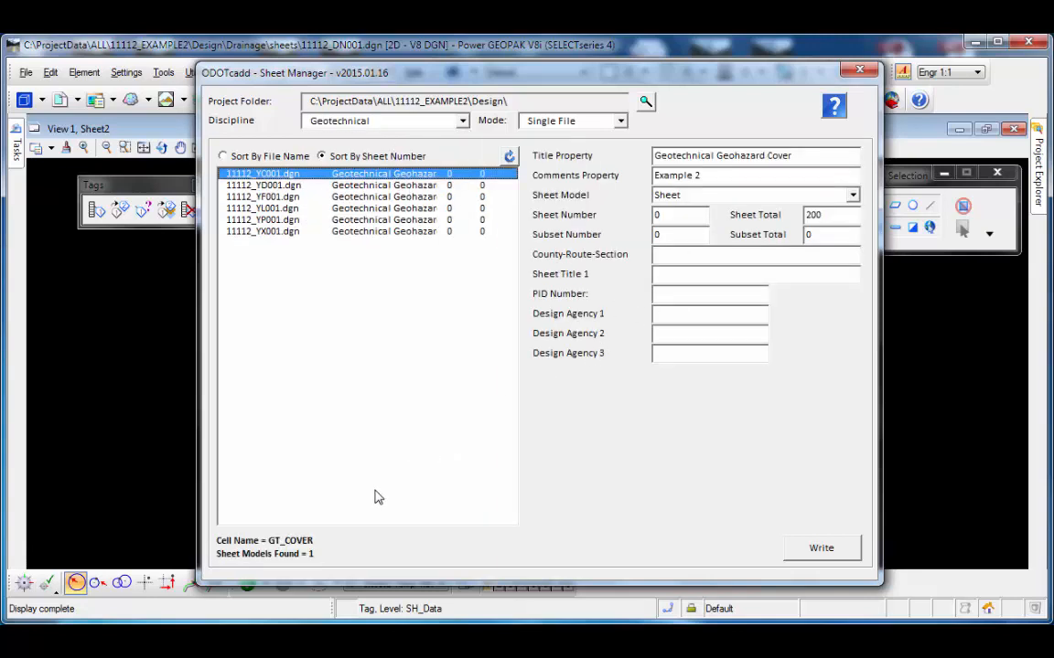
pyautogui.click(431, 186)
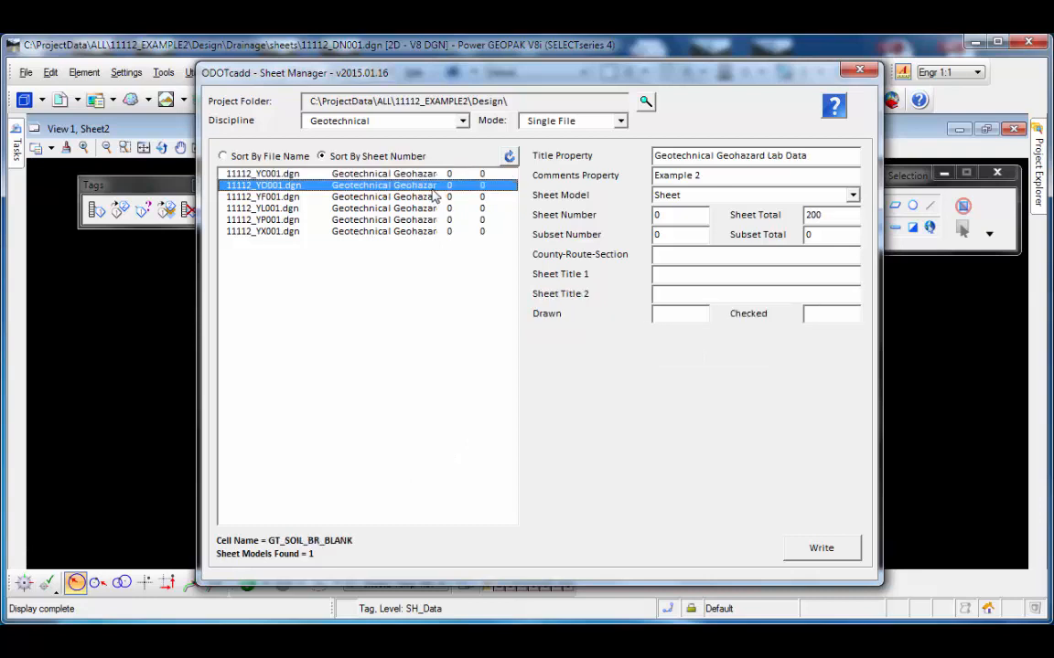
pyautogui.click(433, 196)
pyautogui.click(433, 209)
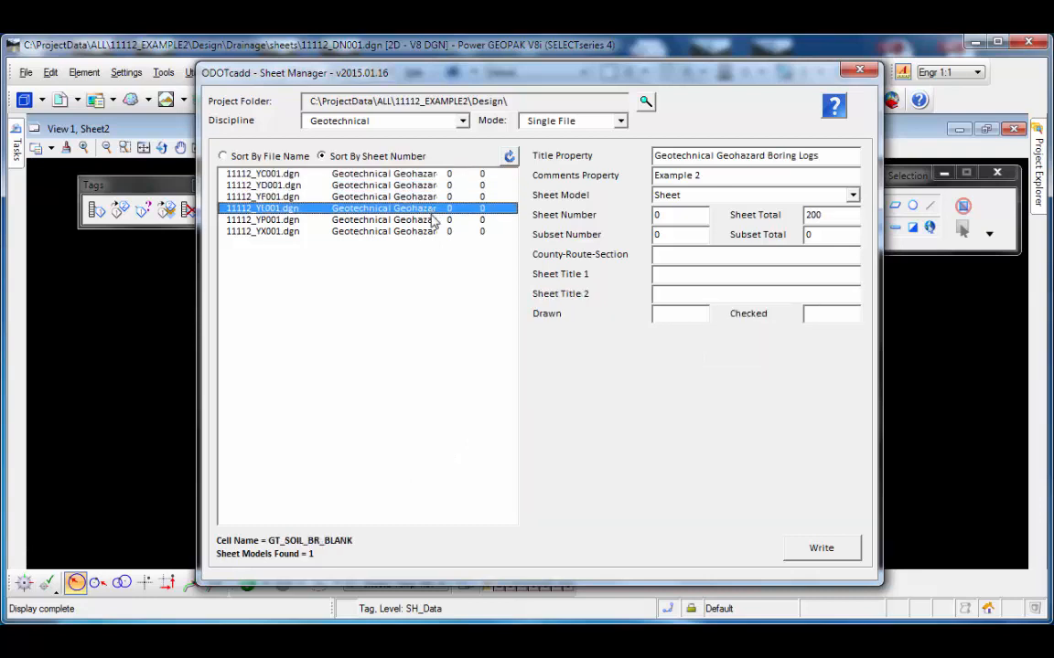
pyautogui.click(431, 221)
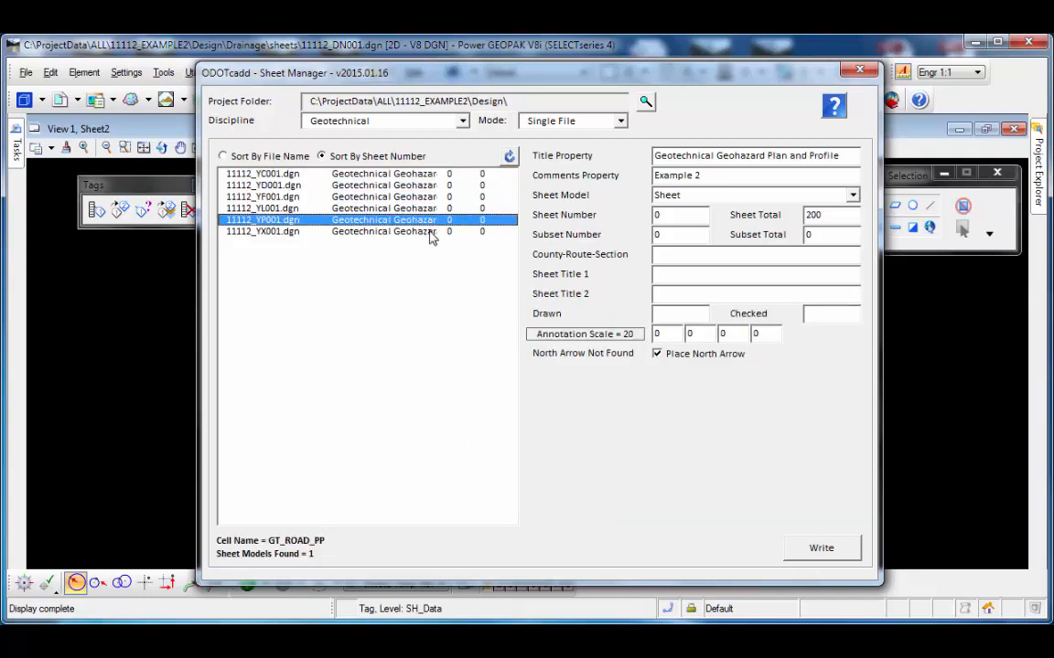
pyautogui.click(431, 233)
# Step: List the RW discipline's sheets and examine the tag fields of the Centerline of Survey, RW Detail, Property Map and Railroad Plat files
pyautogui.click(417, 119)
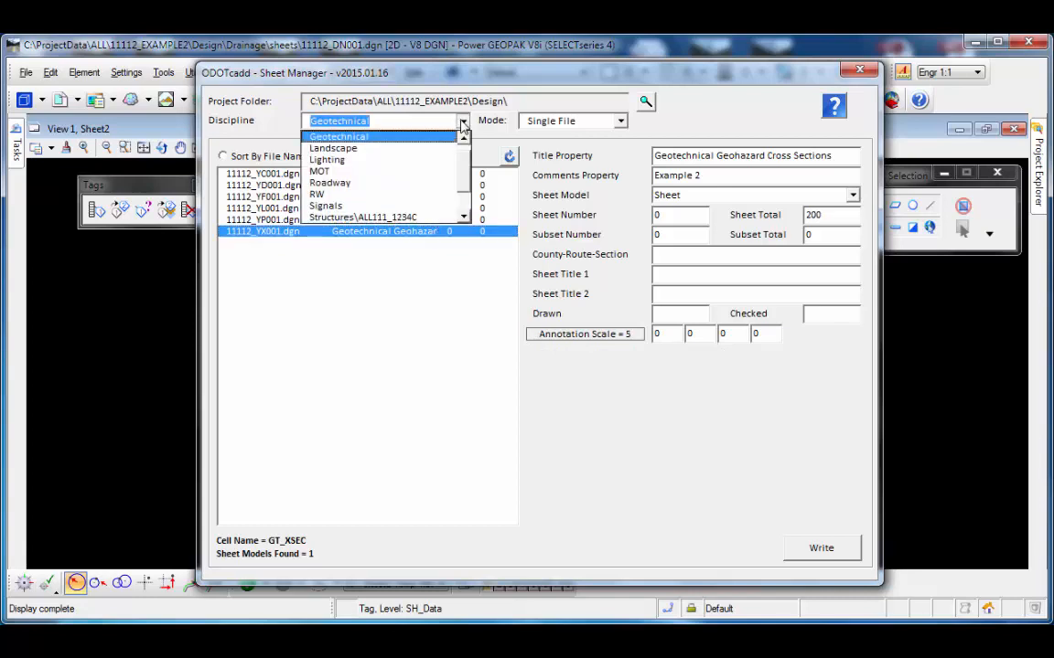
pyautogui.click(423, 194)
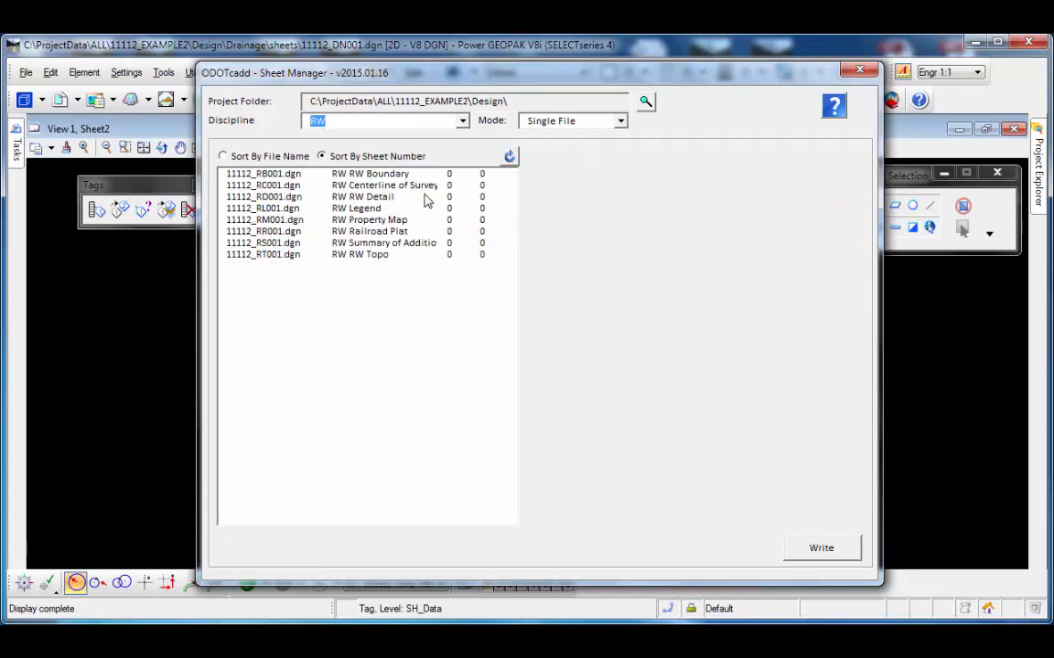
pyautogui.click(414, 187)
pyautogui.click(362, 196)
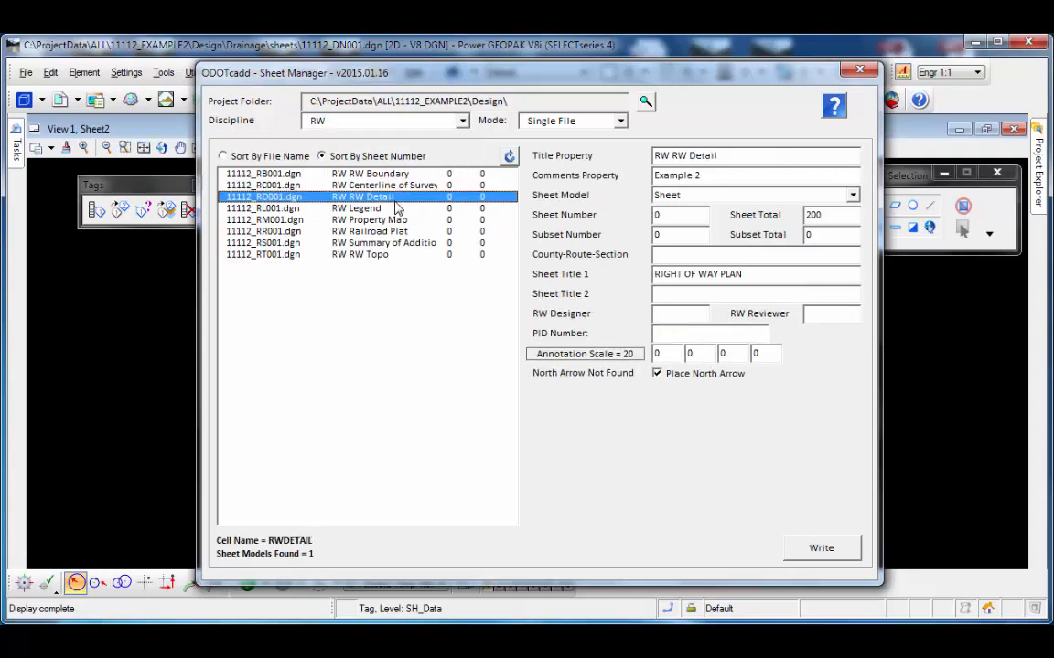
pyautogui.click(396, 219)
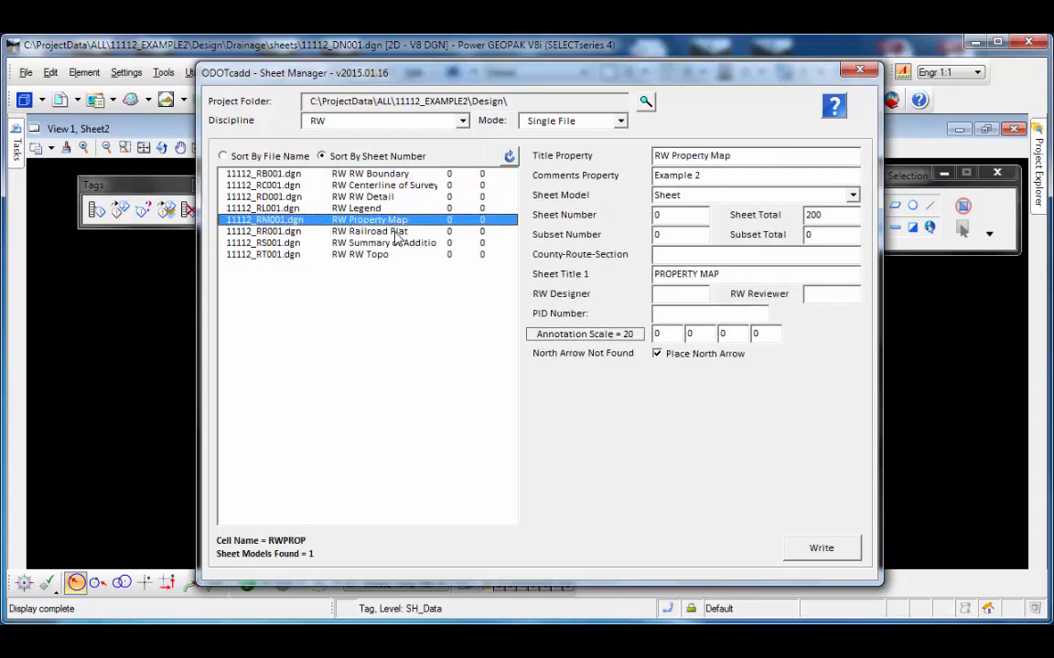
pyautogui.click(396, 231)
# Step: List the Structures\ALL111_1234C discipline's sheets and examine the tag fields of the Bridge General Plan file 111_1234C_SG001.dgn
pyautogui.click(417, 119)
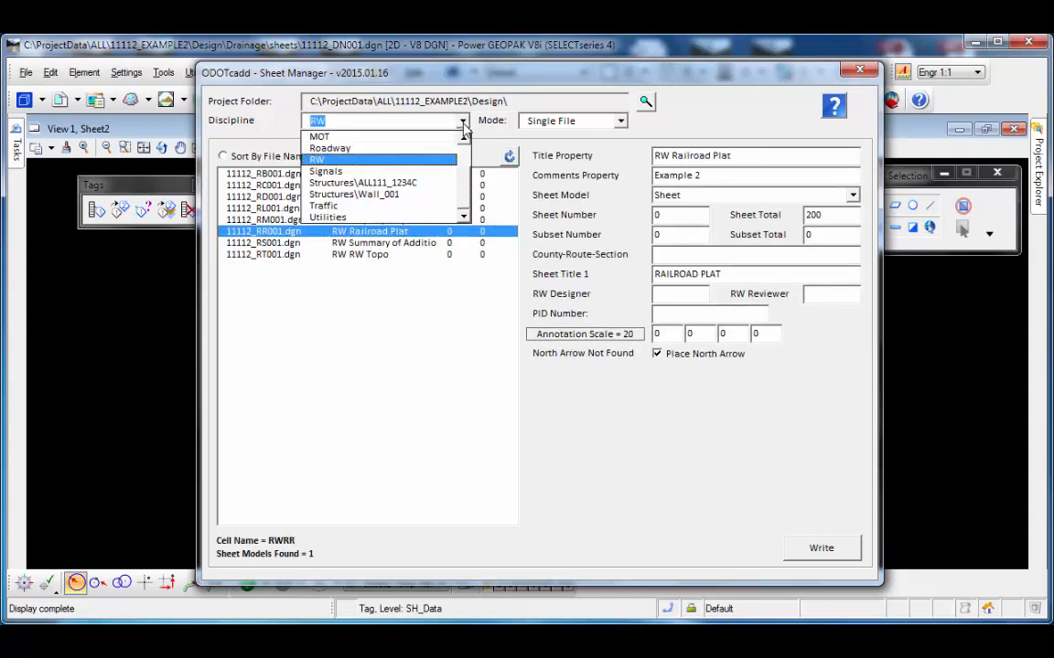
pyautogui.click(415, 184)
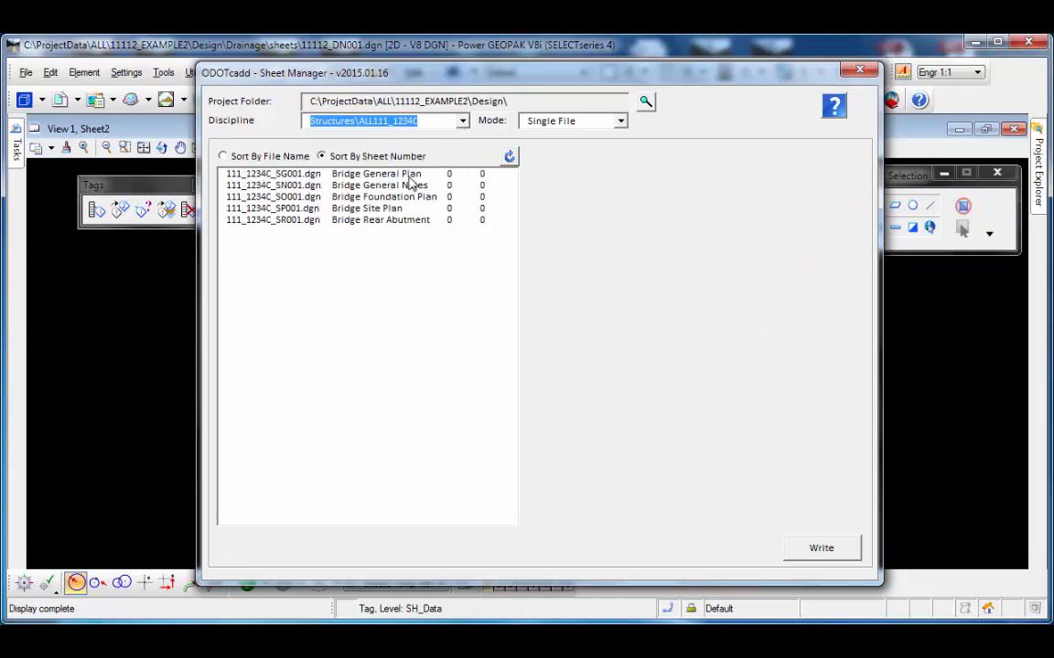
pyautogui.click(410, 175)
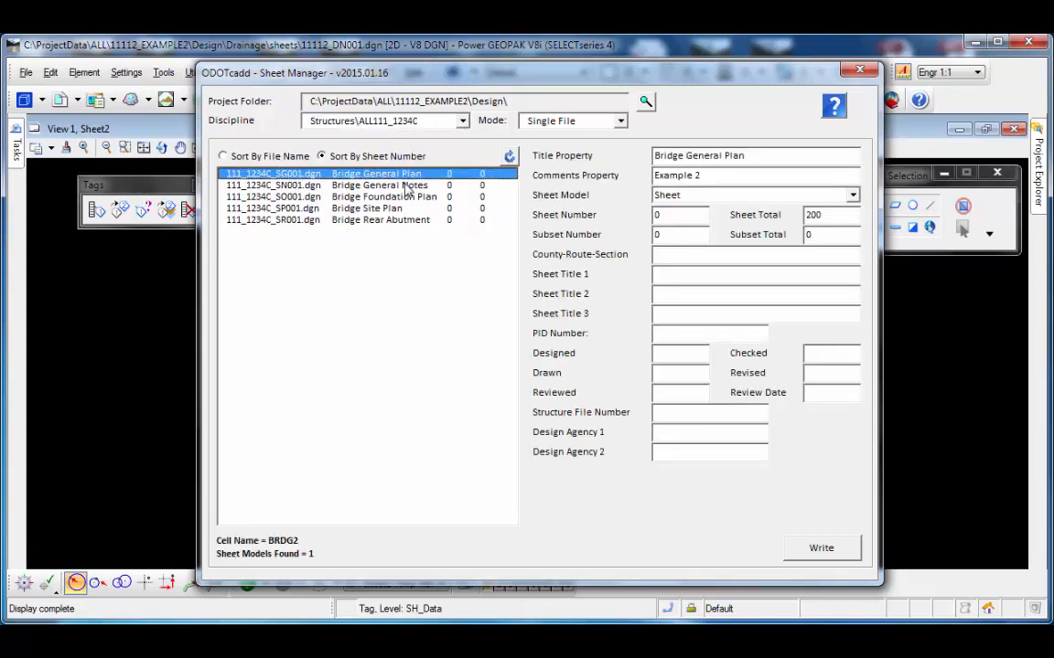
# Step: Examine the tag fields offered for the Bridge General Notes and Bridge Foundation Plan files
pyautogui.click(410, 185)
pyautogui.click(384, 197)
pyautogui.click(368, 185)
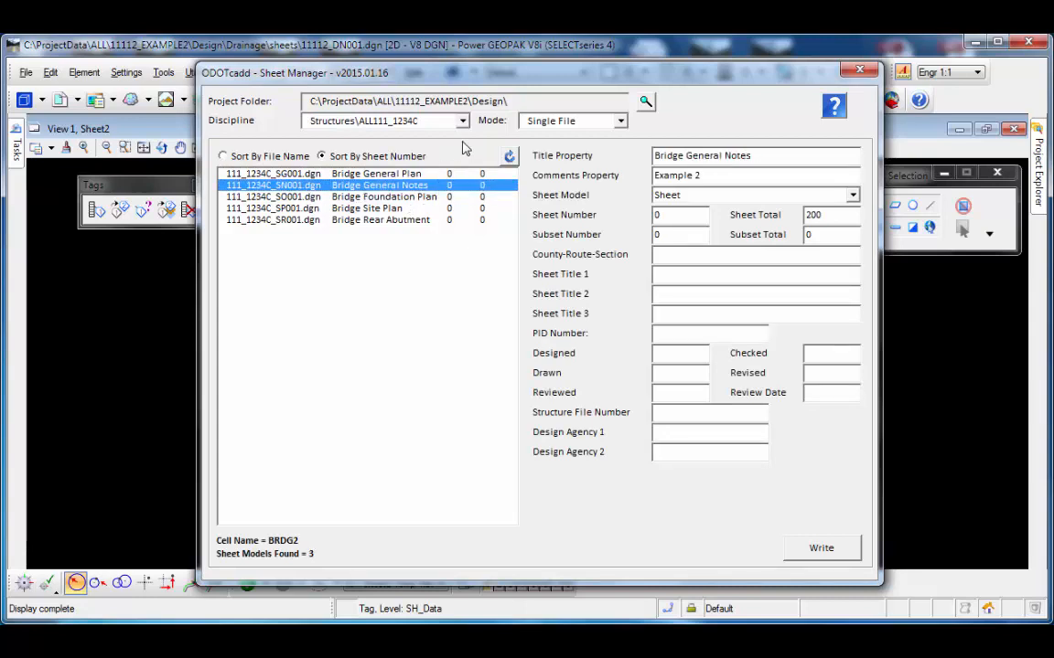
# Step: List the Roadway discipline's sheets and examine the tag fields offered for the Roadway Miscellaneous file 11112_GM001.dgn
pyautogui.click(418, 116)
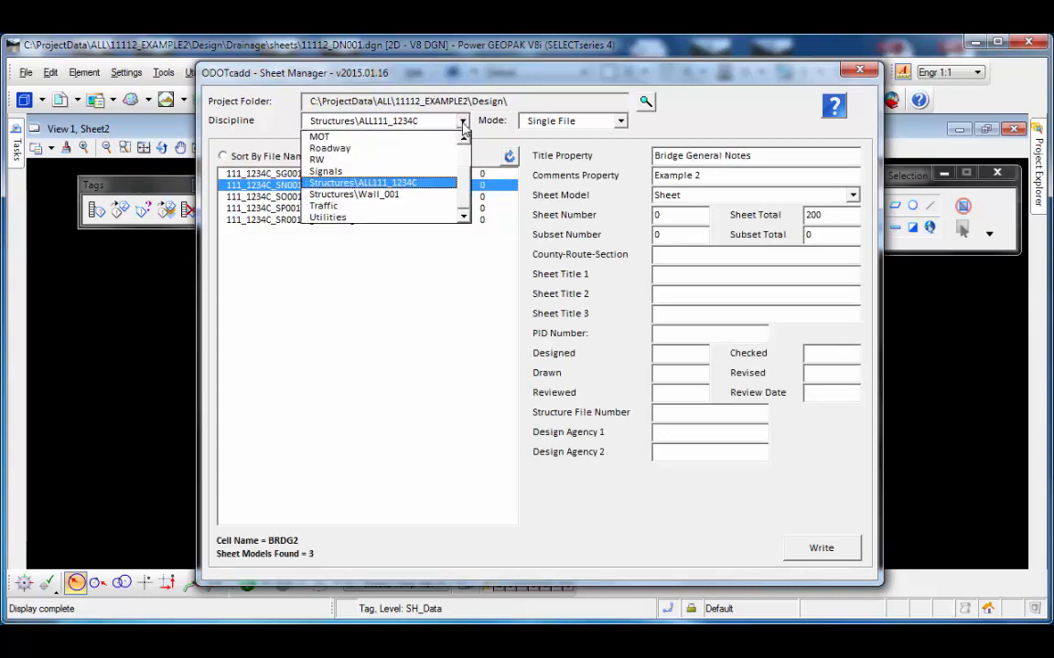
pyautogui.click(424, 150)
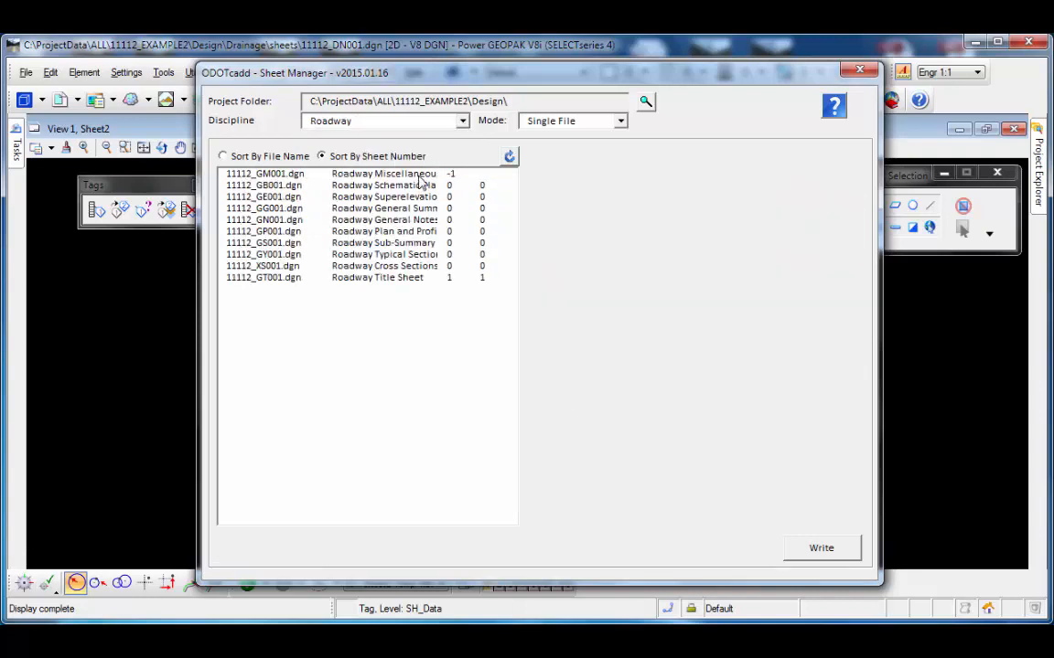
pyautogui.click(420, 178)
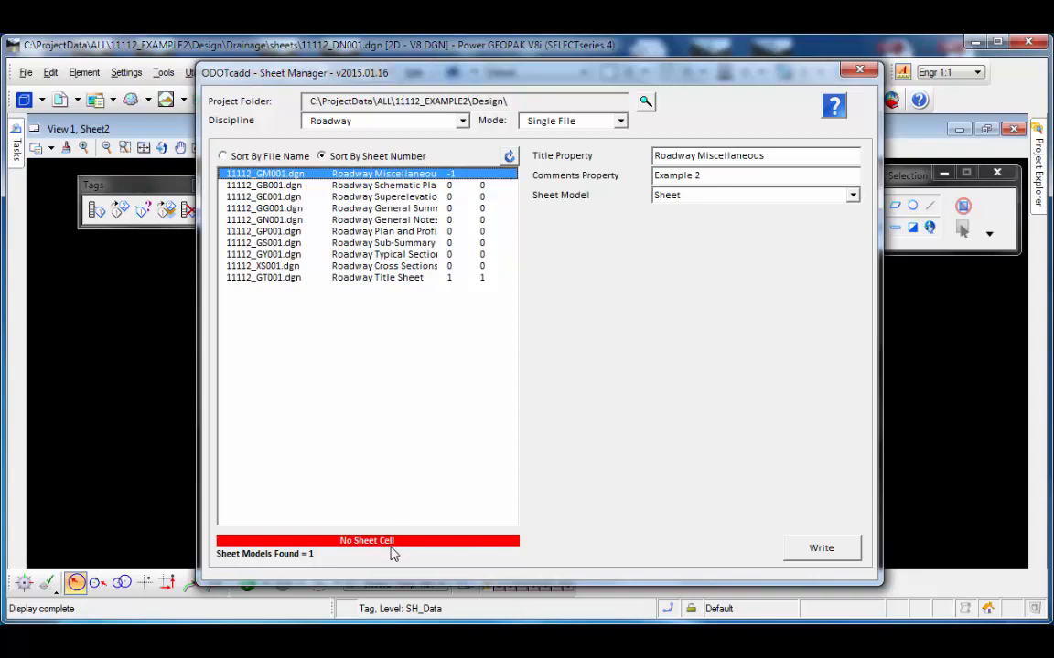
# Step: Set the mode to Excel Output and write the Roadway discipline's sheet data to an Excel file
pyautogui.click(620, 123)
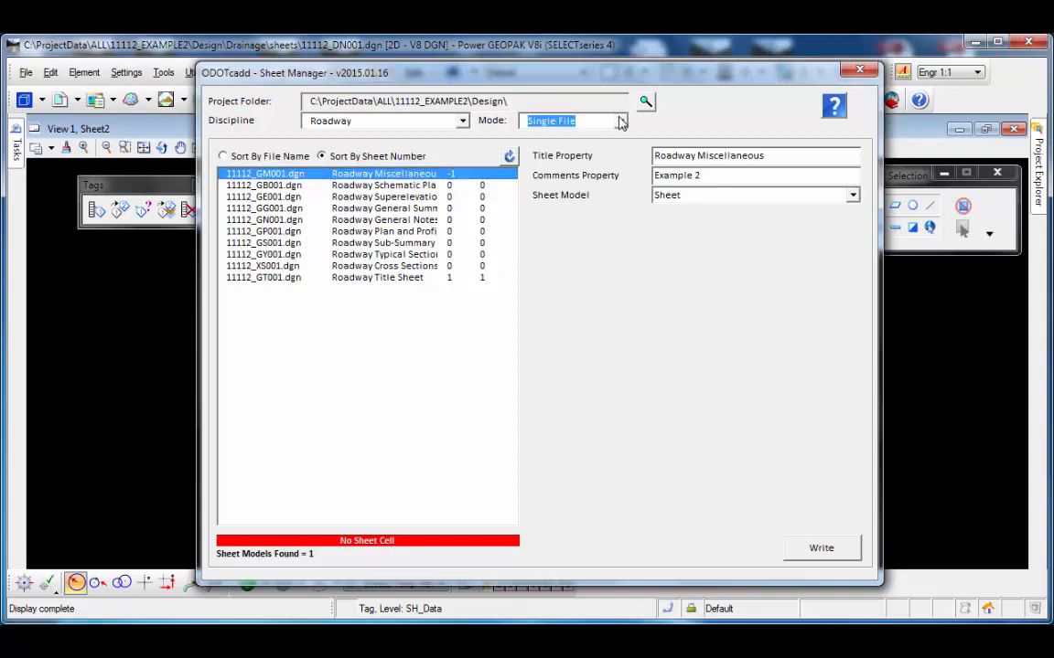
pyautogui.click(620, 122)
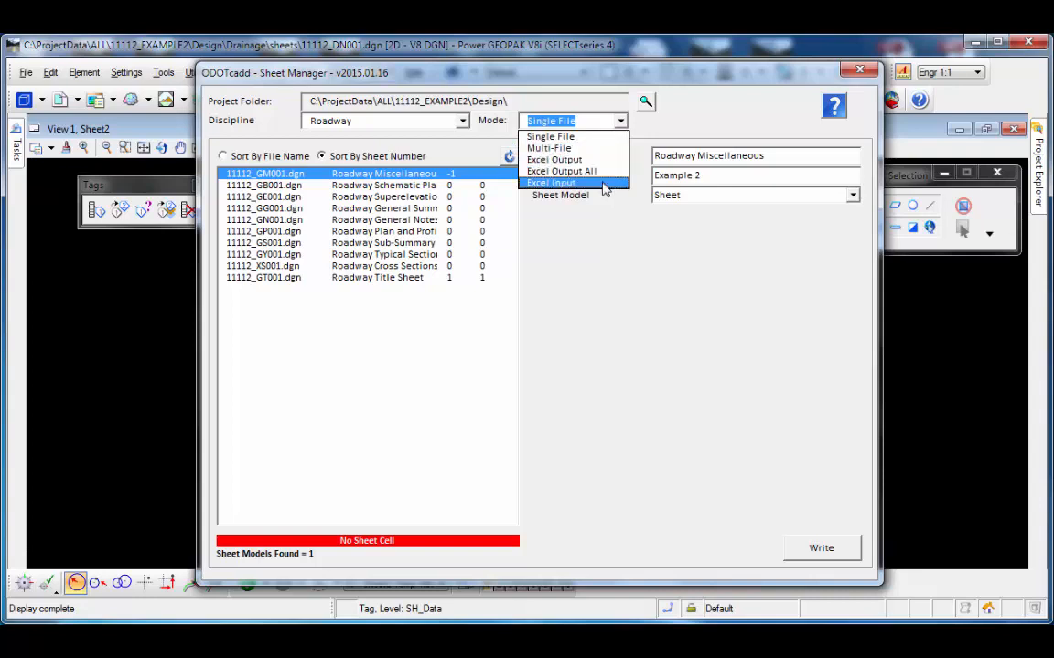
pyautogui.click(604, 162)
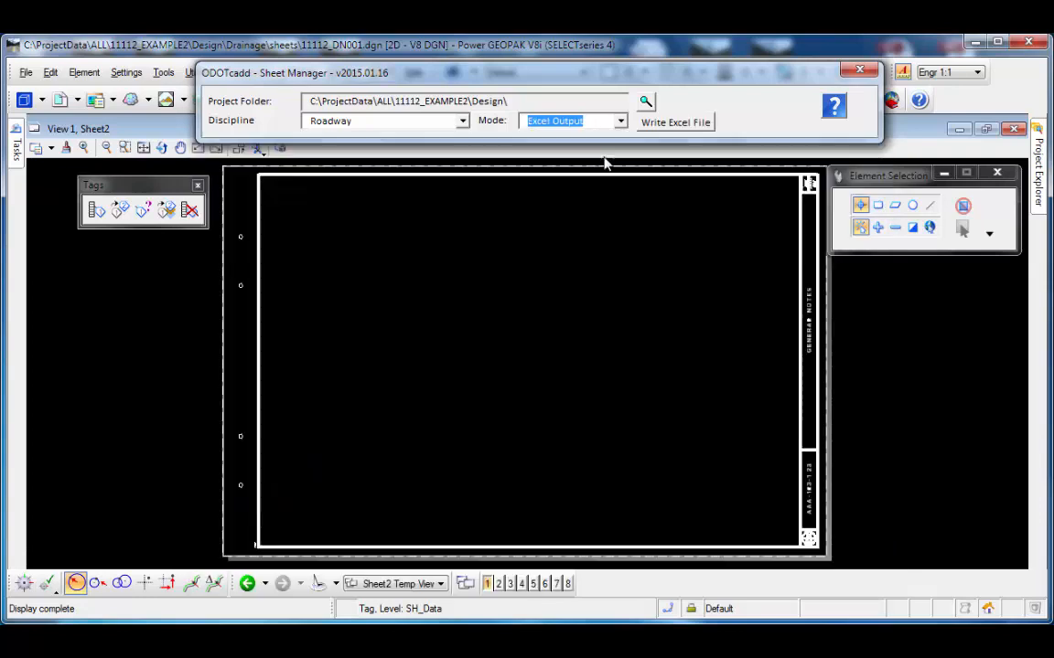
pyautogui.click(463, 123)
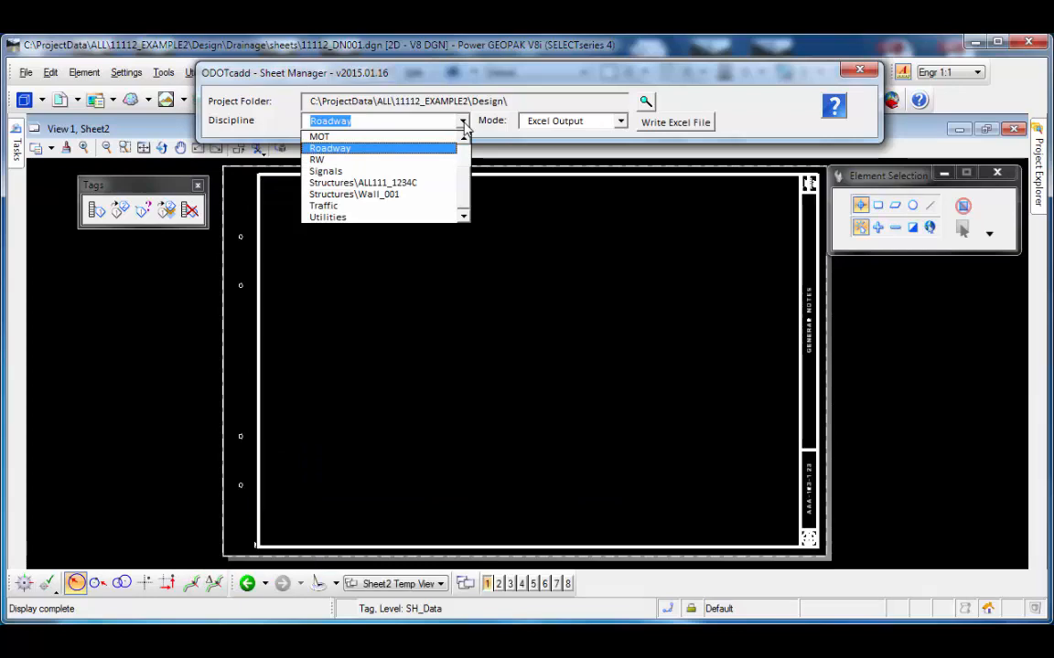
pyautogui.click(465, 128)
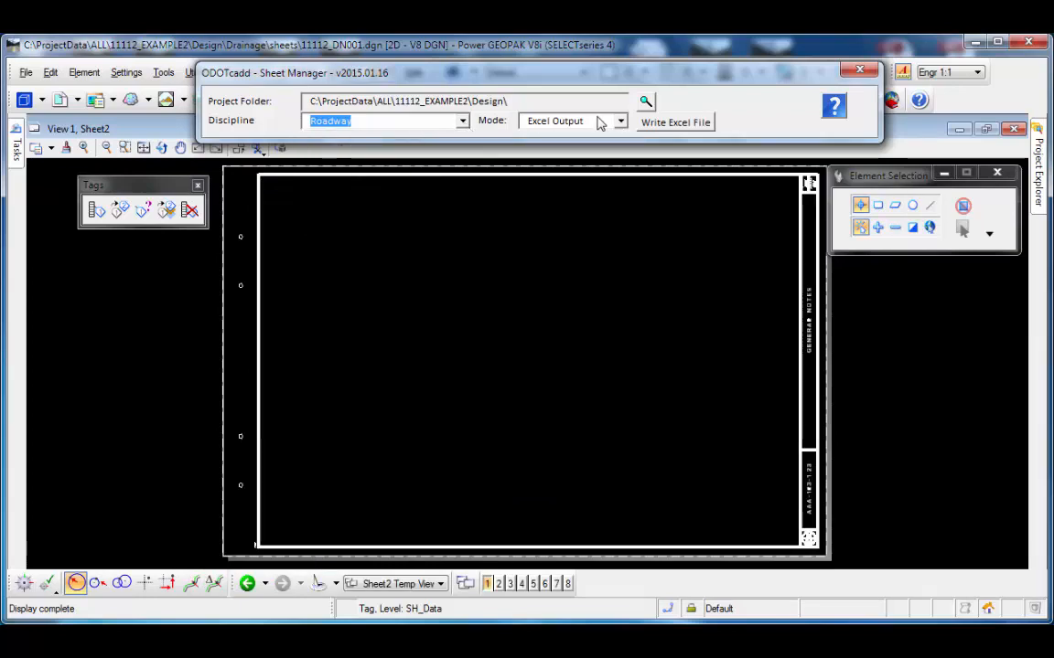
pyautogui.click(671, 128)
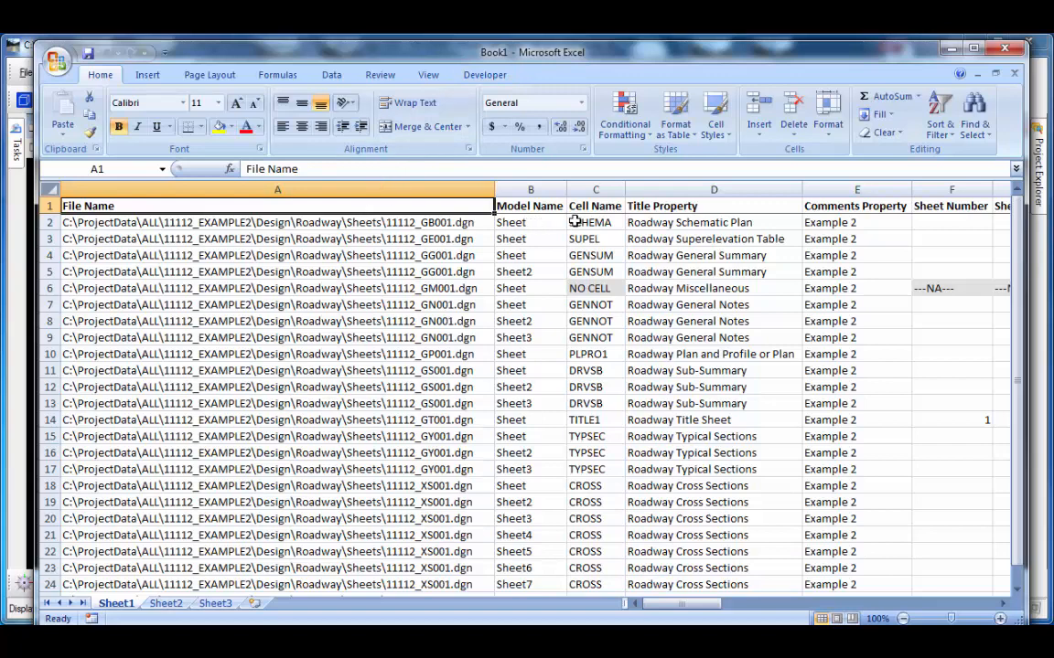
# Step: In the exported Excel workbook, look over the listed sheet files and examine row 2 from File Name through Sheet Number
pyautogui.scroll(-4, 462, 279)
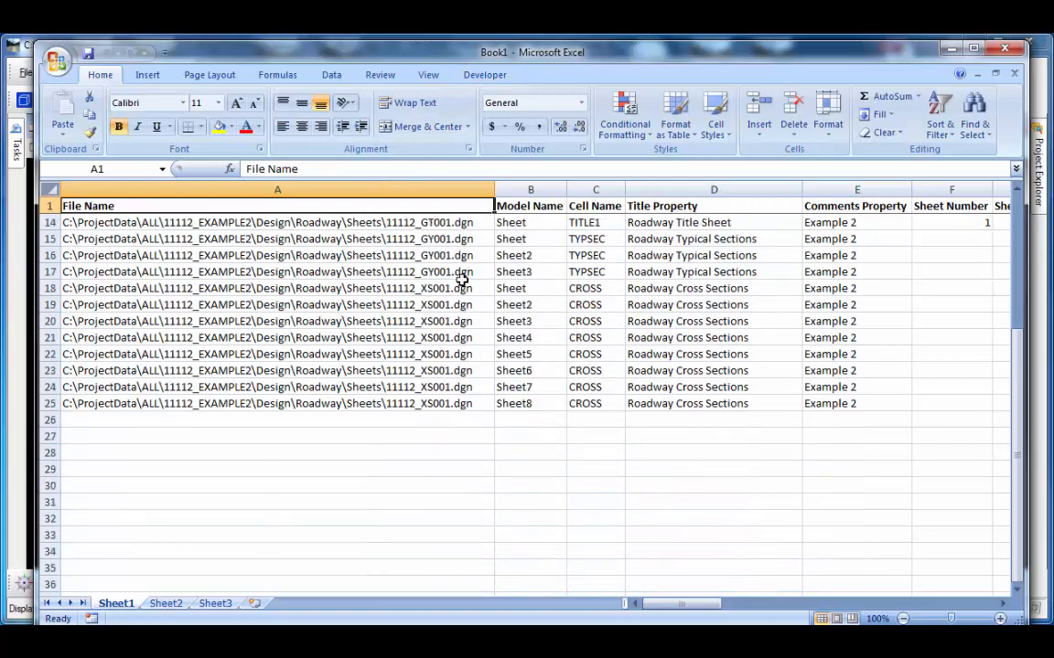
pyautogui.scroll(4, 462, 279)
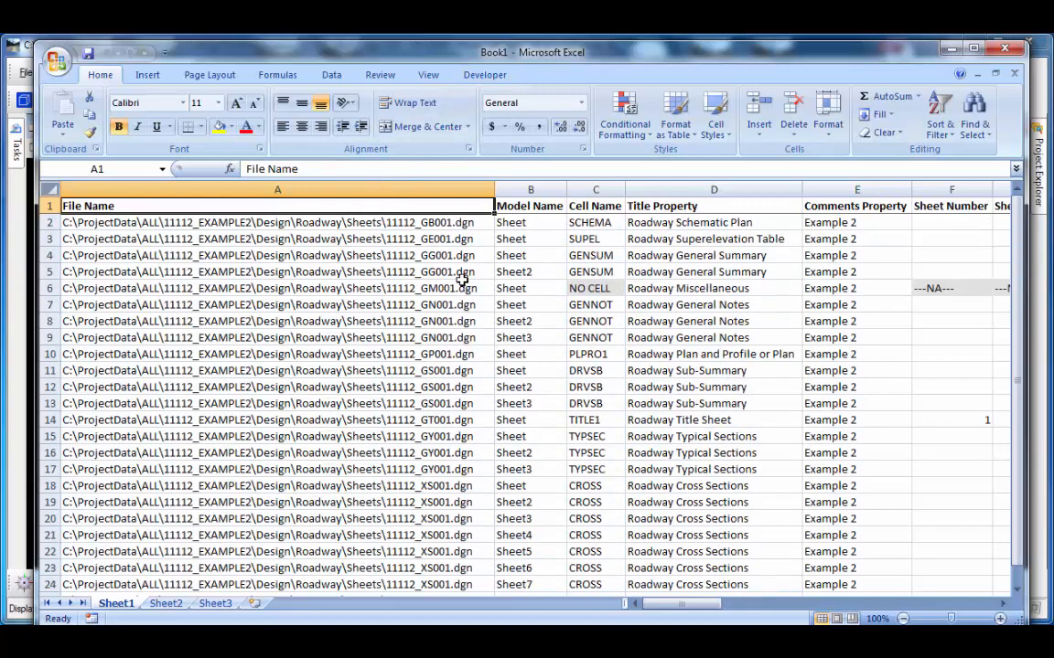
pyautogui.click(411, 221)
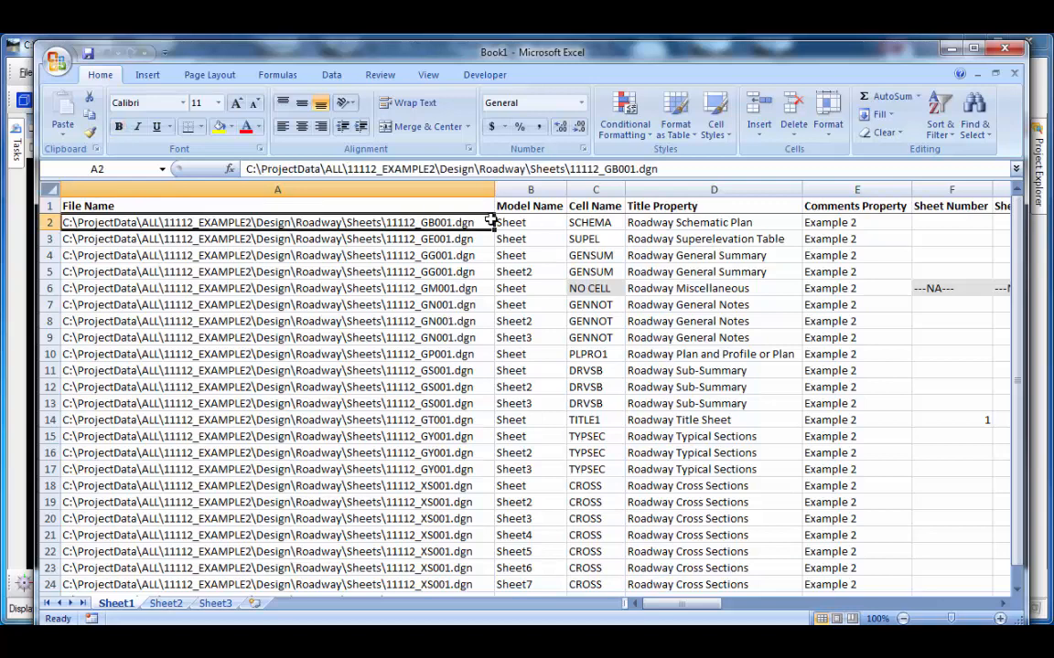
pyautogui.press('Right')
pyautogui.press('Right')
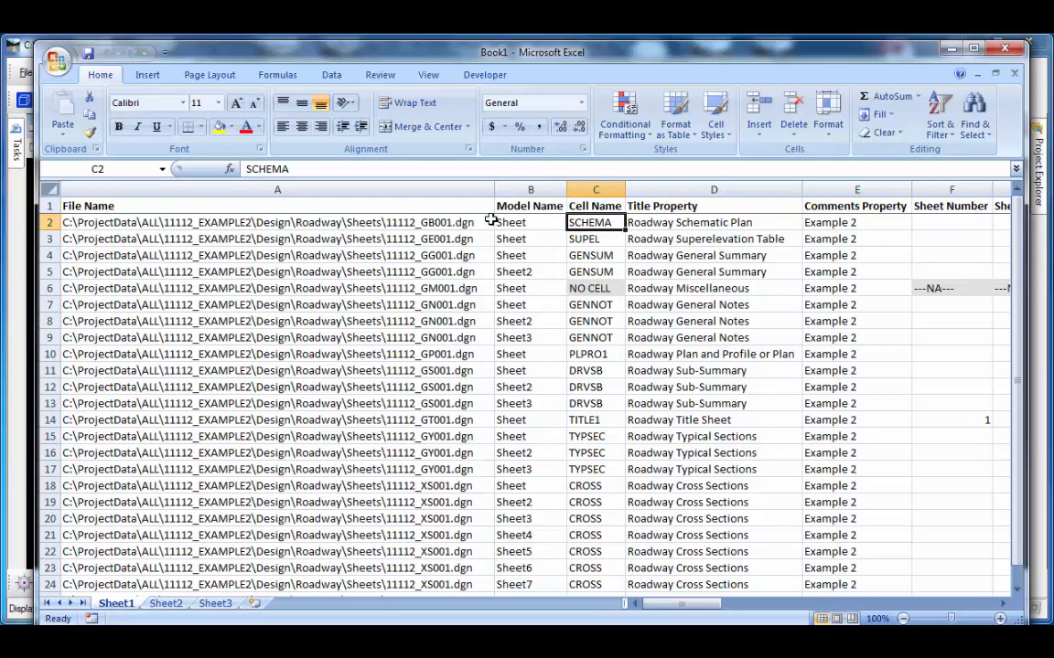
pyautogui.press('Right')
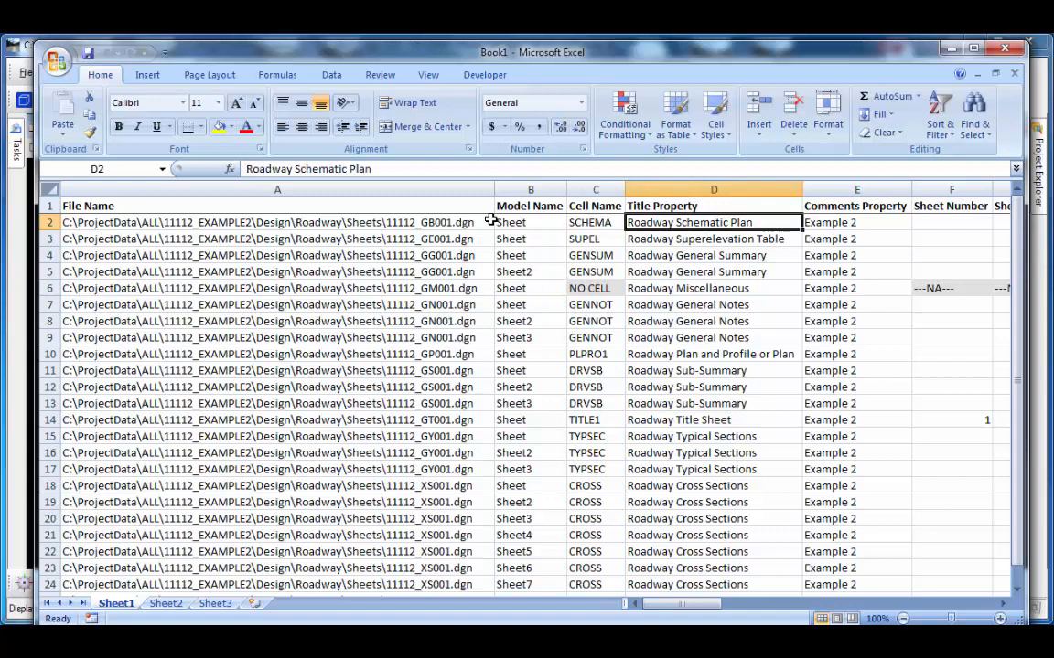
pyautogui.press('Right')
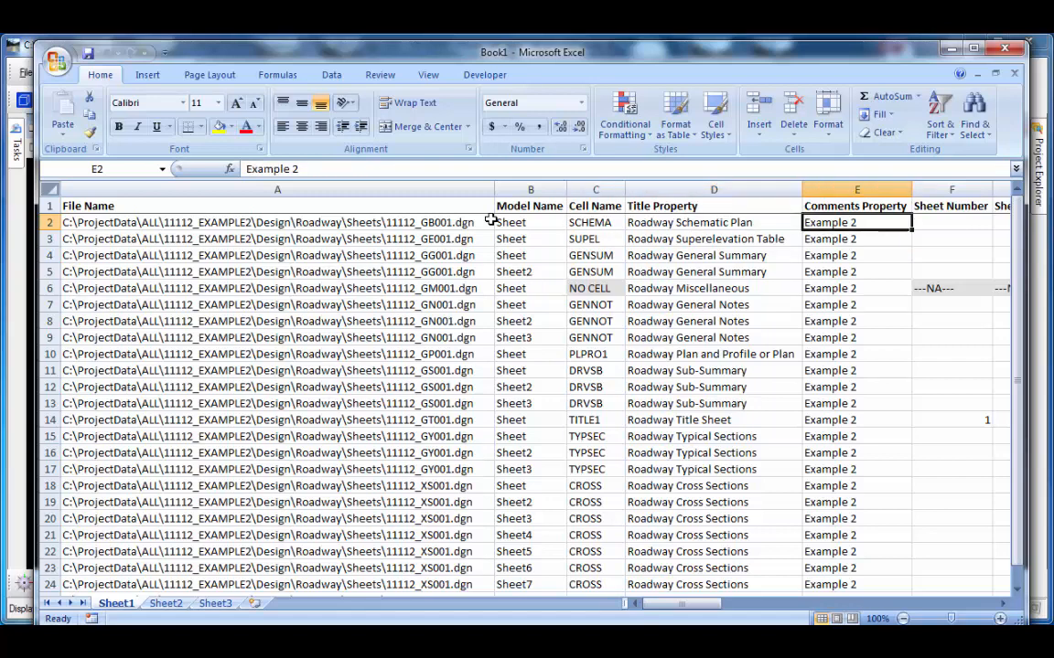
pyautogui.press('Right')
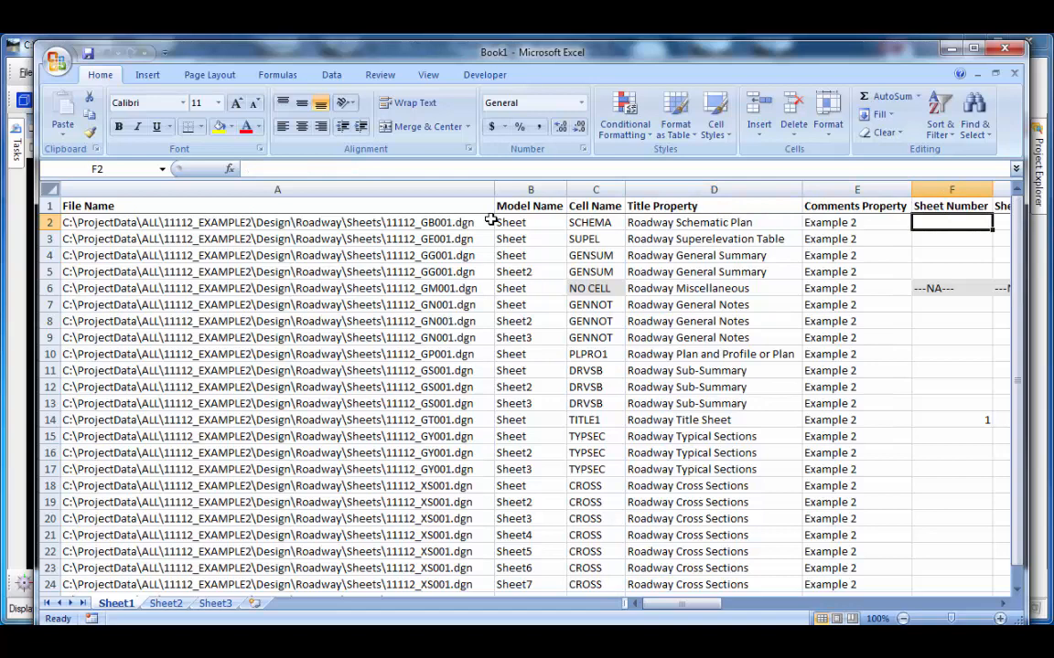
pyautogui.press('Left')
pyautogui.press('Left')
pyautogui.press('Left')
pyautogui.press('Left')
pyautogui.press('Left')
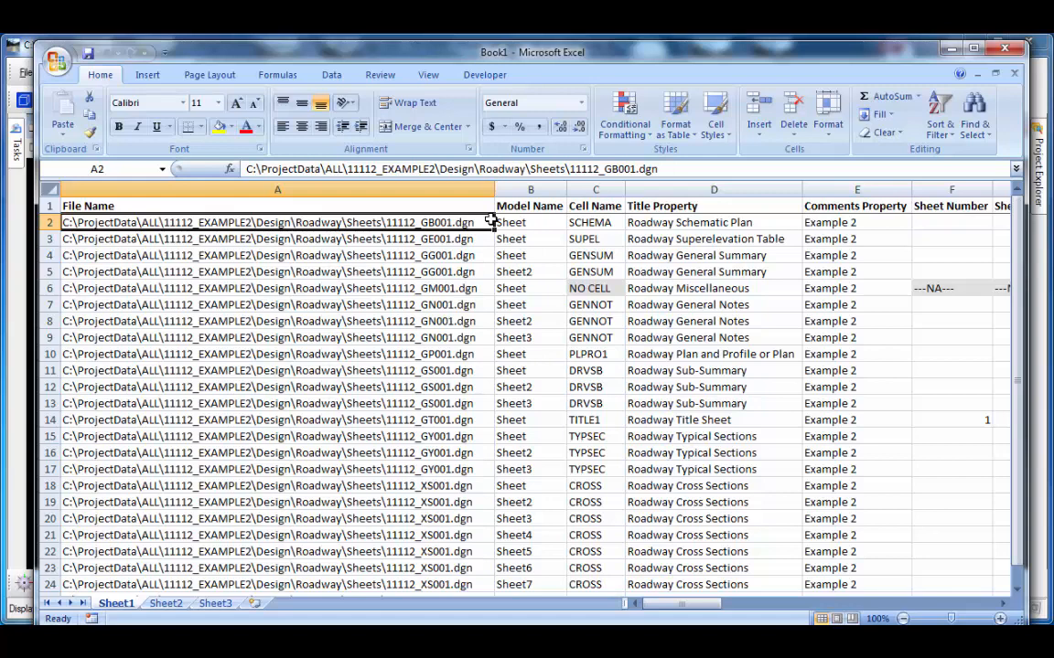
# Step: Examine the Schematic Plan row's sheet number, sheet total, subset, county-route-section and Sheet Title 1 columns
pyautogui.press('Right')
pyautogui.press('Right')
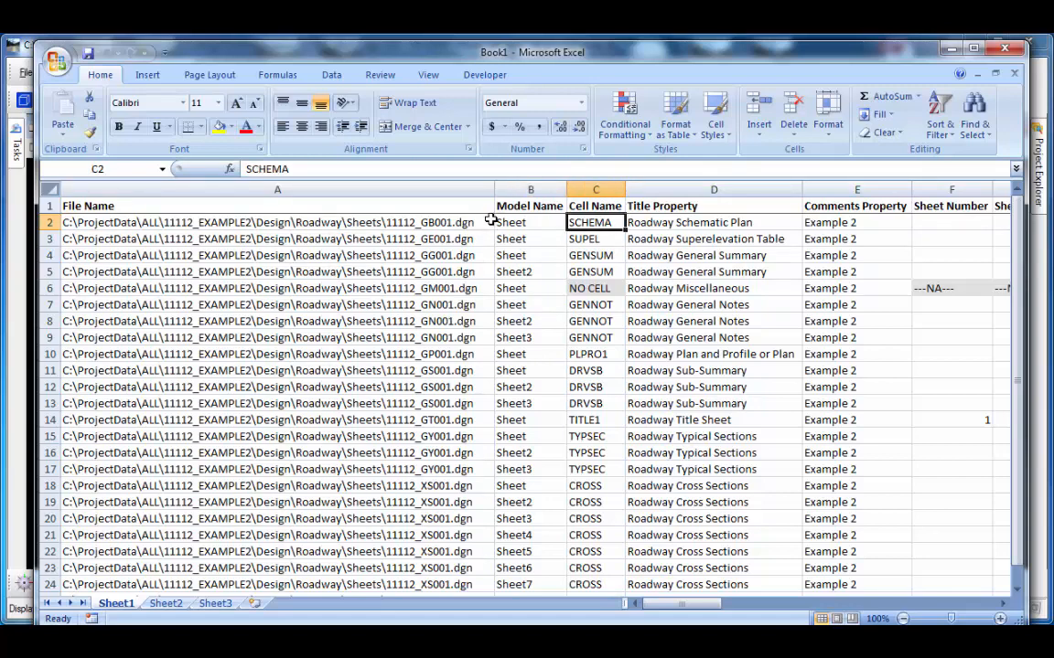
pyautogui.press('Right')
pyautogui.press('Right')
pyautogui.press('Right')
pyautogui.press('Right')
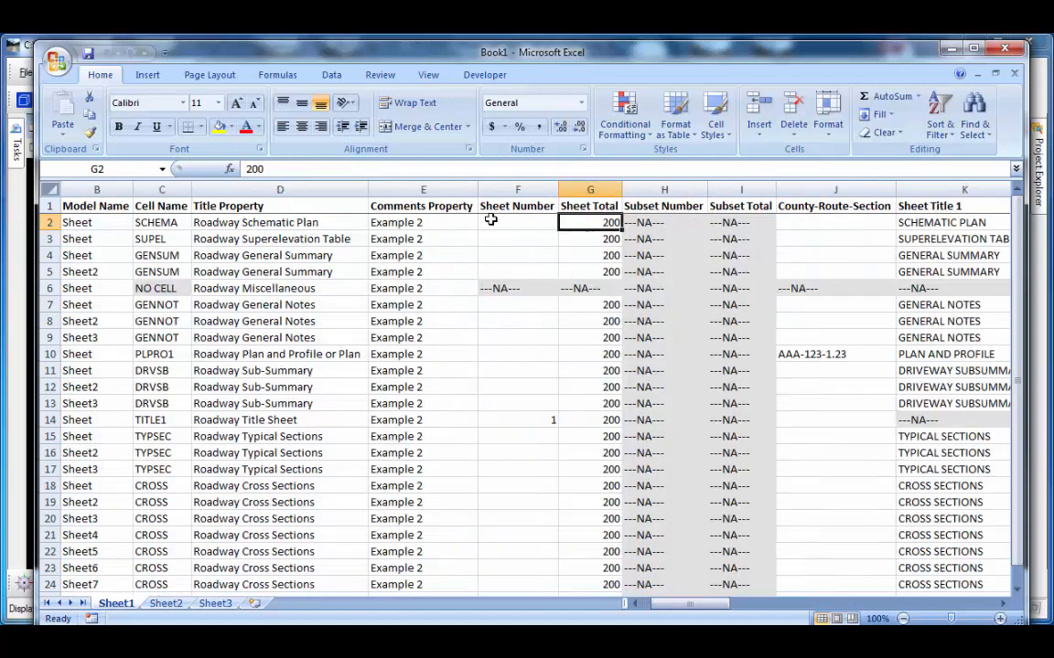
pyautogui.press('Left')
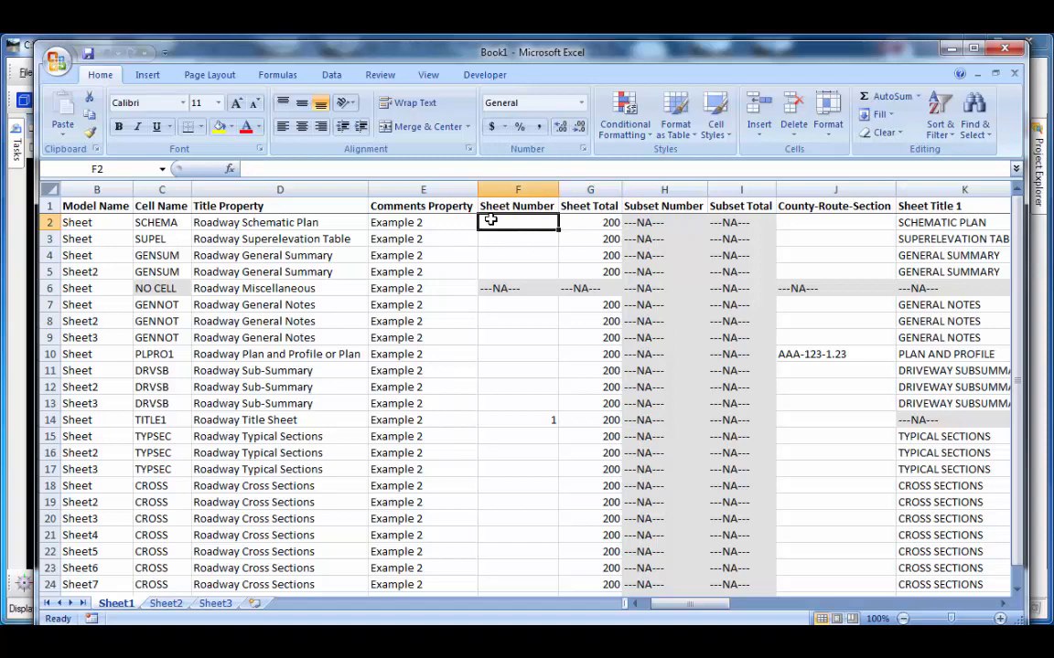
pyautogui.press('Right')
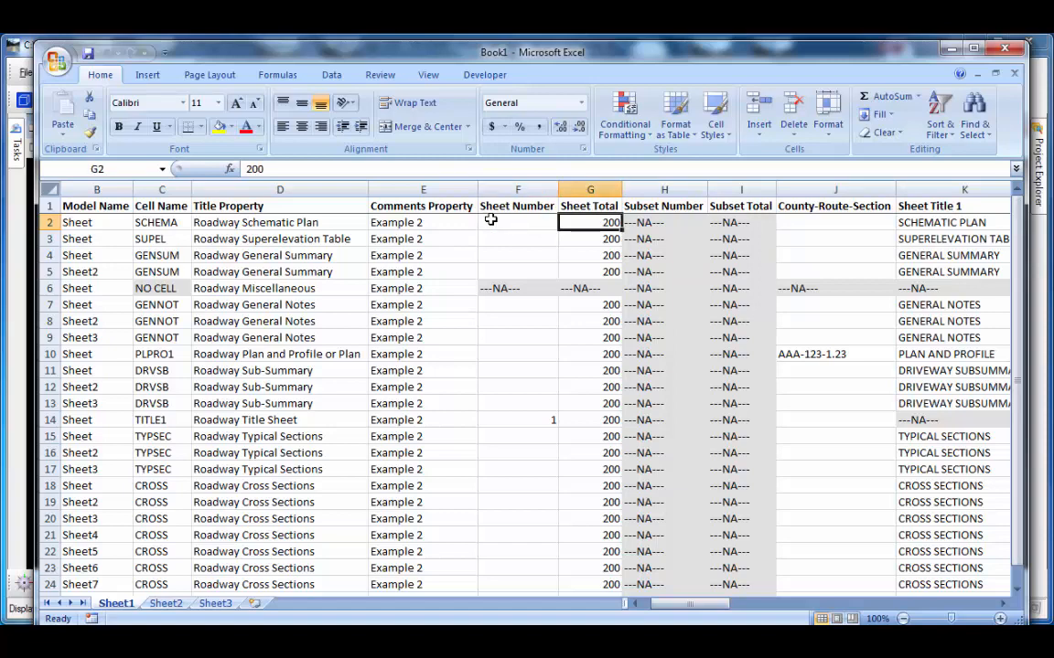
pyautogui.press('Right')
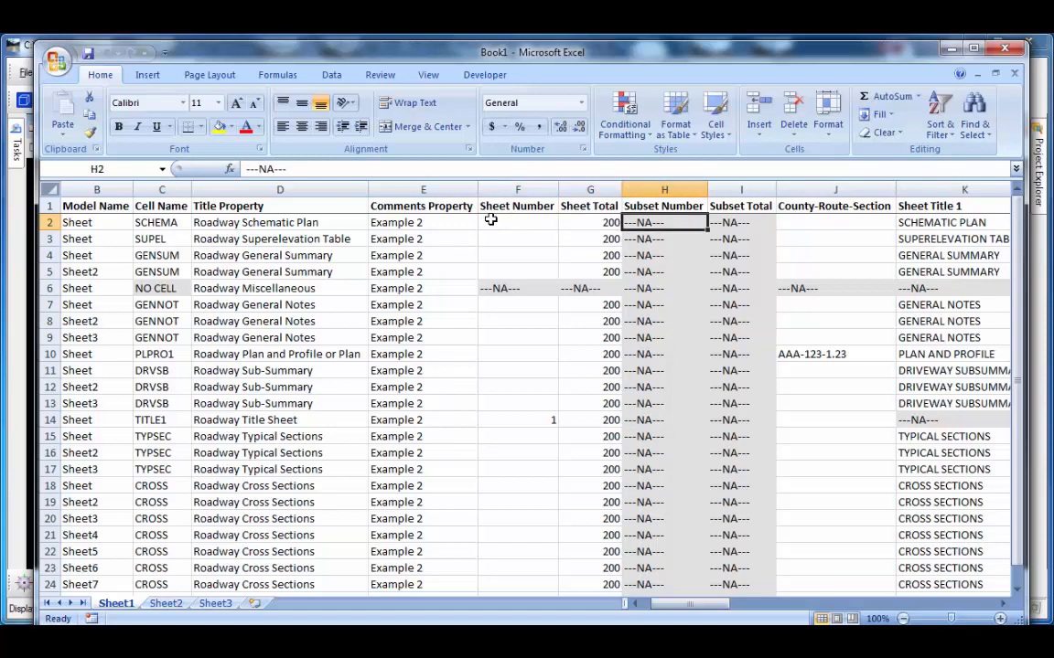
pyautogui.press('Right')
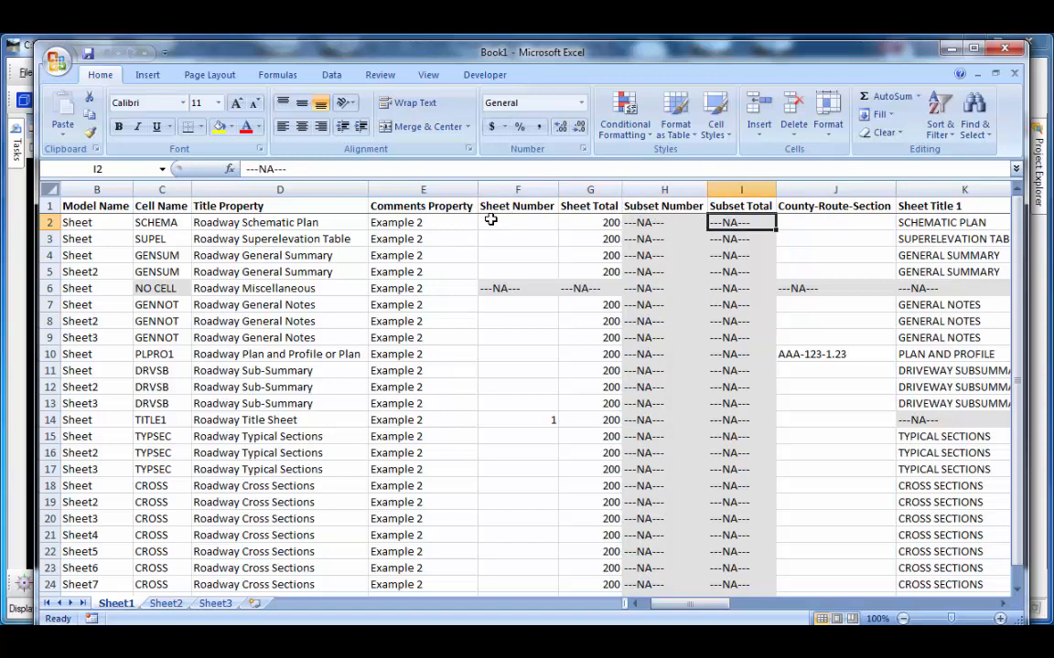
pyautogui.press('Right')
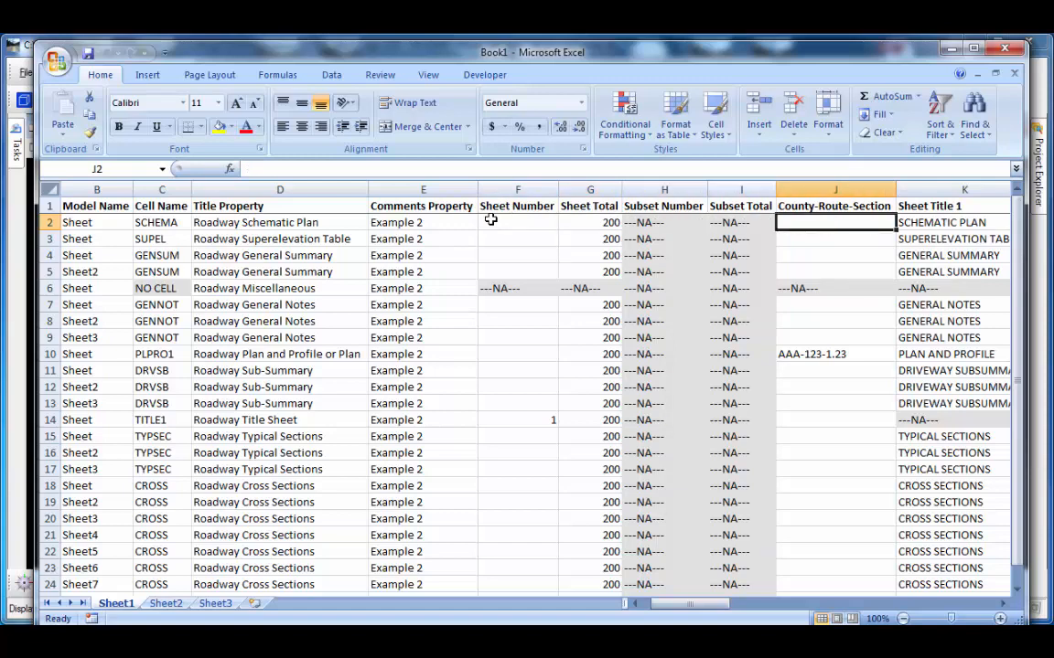
pyautogui.press('Right')
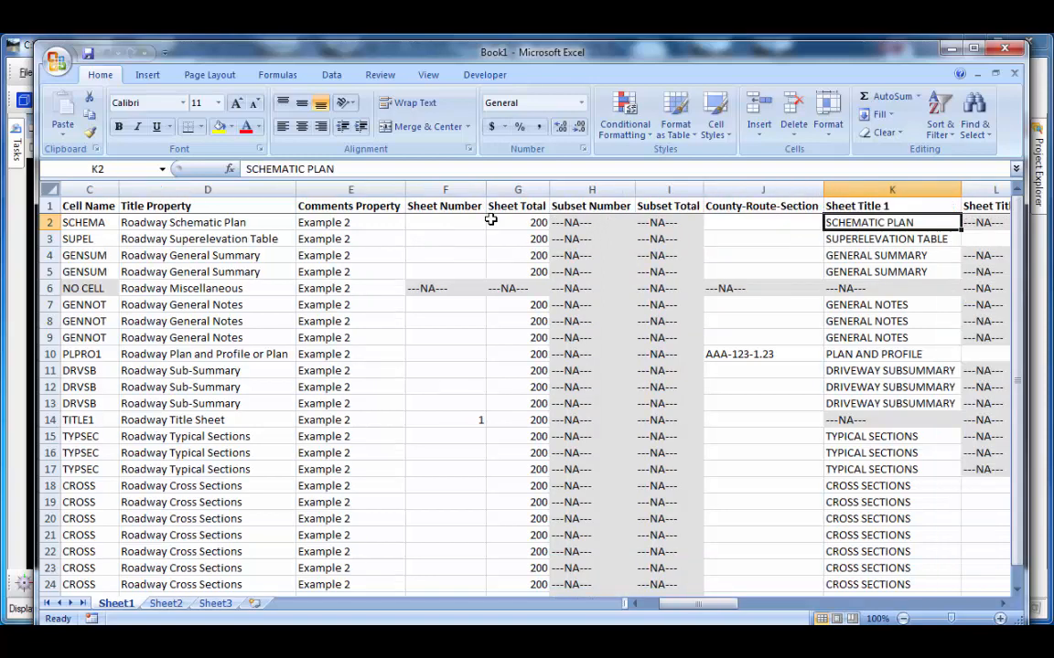
# Step: Examine the Schematic Plan row's columns from Sheet Title 2 through the checker, RW, PID and county fields to StaBegin2
pyautogui.press('Right')
pyautogui.press('Right')
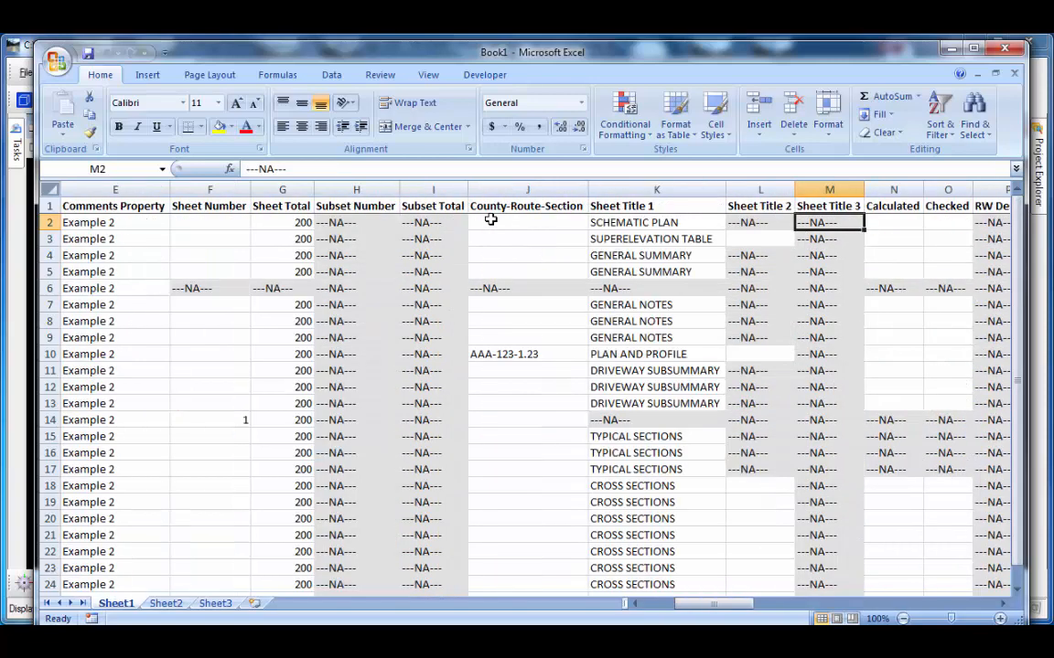
pyautogui.press('Right')
pyautogui.press('Right')
pyautogui.press('Right')
pyautogui.press('Right')
pyautogui.press('Right')
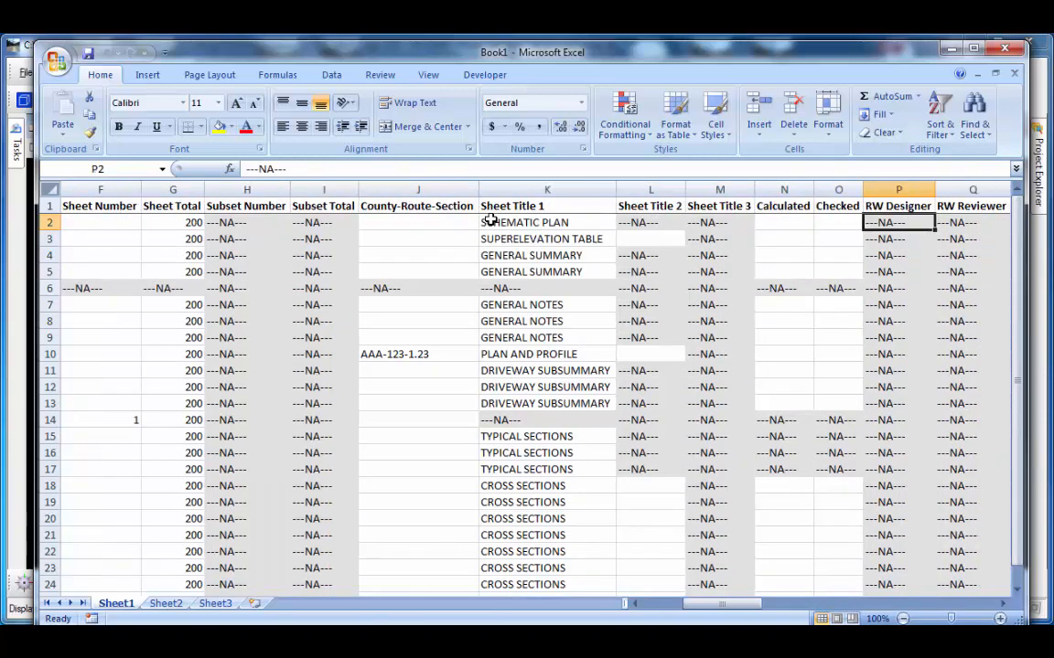
pyautogui.press('Right')
pyautogui.press('Right')
pyautogui.press('Right')
pyautogui.press('Right')
pyautogui.press('Right')
pyautogui.press('Right')
pyautogui.press('Right')
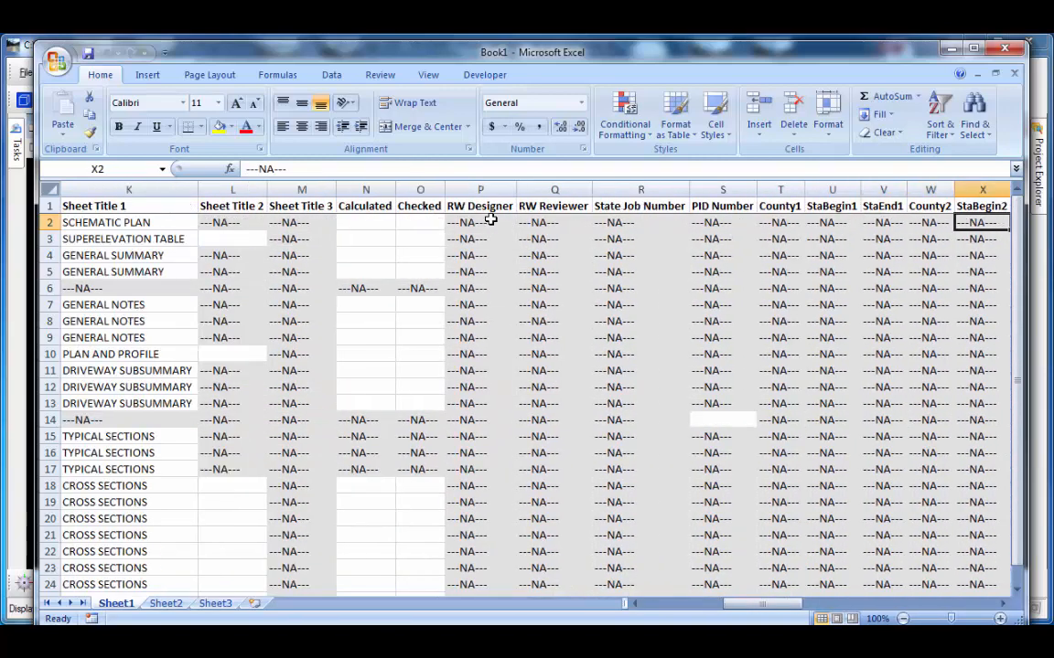
# Step: Examine the Schematic Plan row's columns from StaEnd2 through the bridge review and design agency fields to Federal Project Number
pyautogui.press('Right')
pyautogui.press('Right')
pyautogui.press('Right')
pyautogui.press('Right')
pyautogui.press('Right')
pyautogui.press('Right')
pyautogui.press('Right')
pyautogui.press('Right')
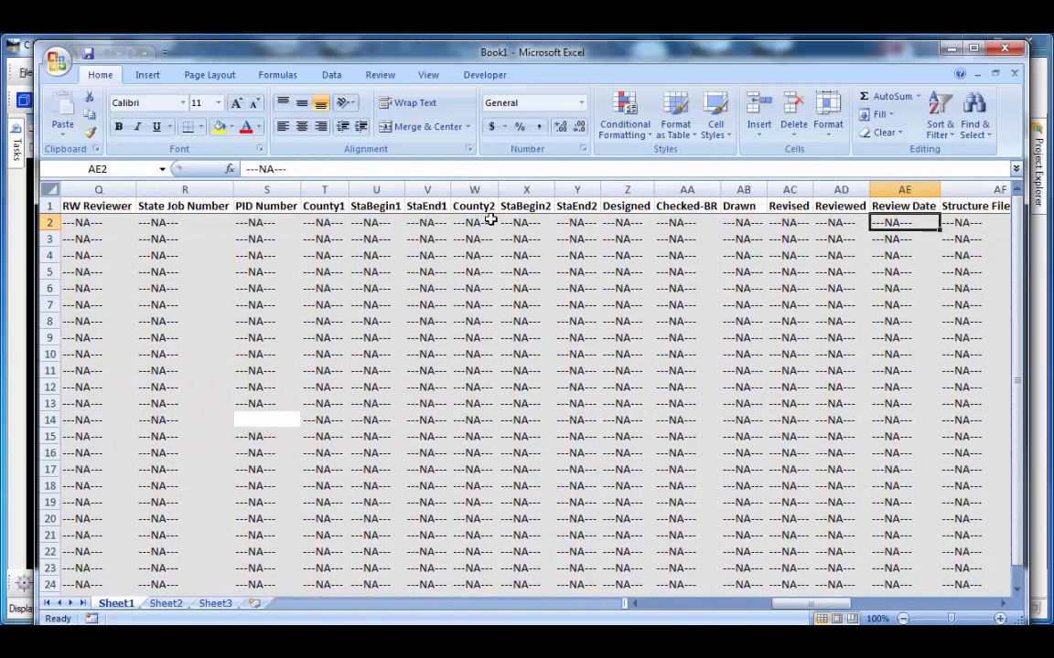
pyautogui.press('Right')
pyautogui.press('Right')
pyautogui.press('Right')
pyautogui.press('Right')
pyautogui.press('Right')
pyautogui.press('Right')
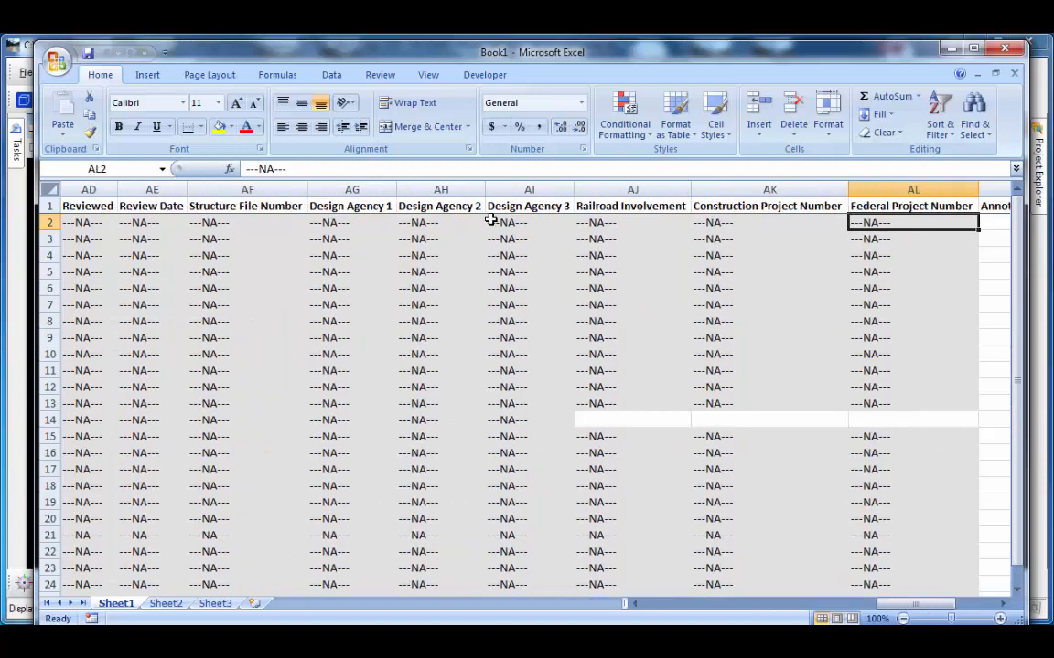
# Step: Examine the Annotation Scale and Scale1 to Scale4 columns in the Schematic Plan row
pyautogui.press('Right')
pyautogui.press('Right')
pyautogui.press('Right')
pyautogui.press('Right')
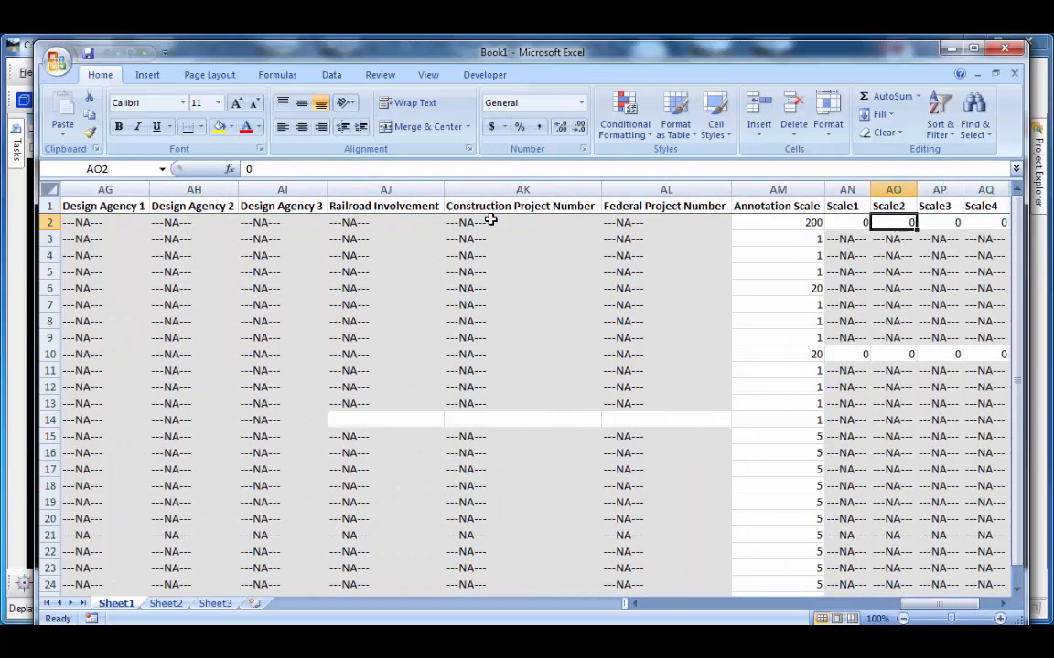
pyautogui.press('Left')
pyautogui.press('Left')
pyautogui.press('Left')
pyautogui.press('Left')
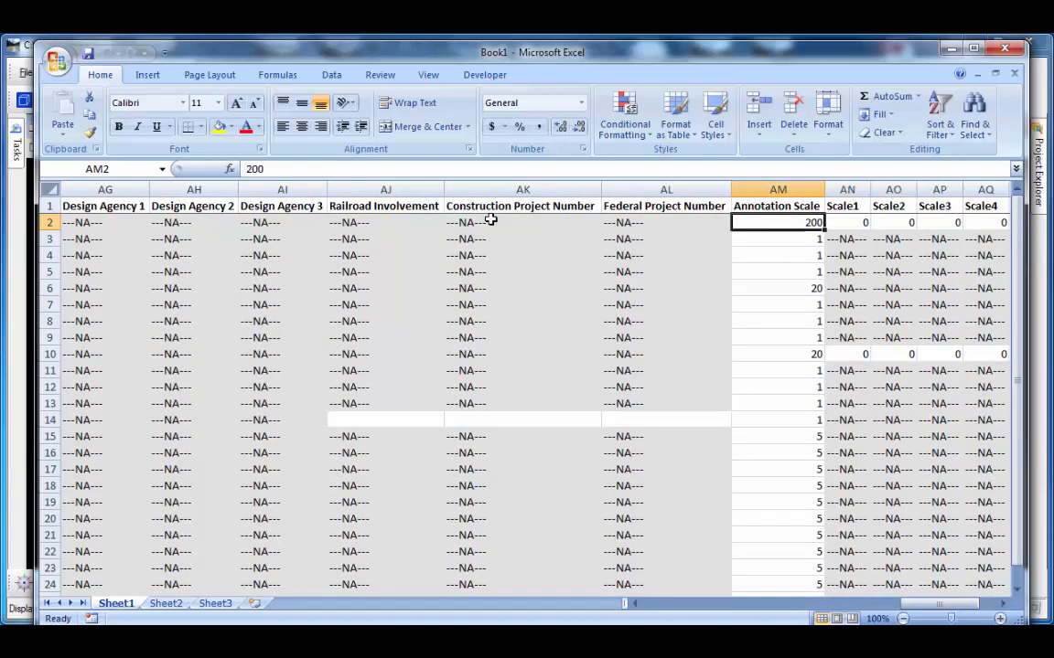
pyautogui.press('Right')
pyautogui.press('Right')
pyautogui.press('Right')
pyautogui.press('Right')
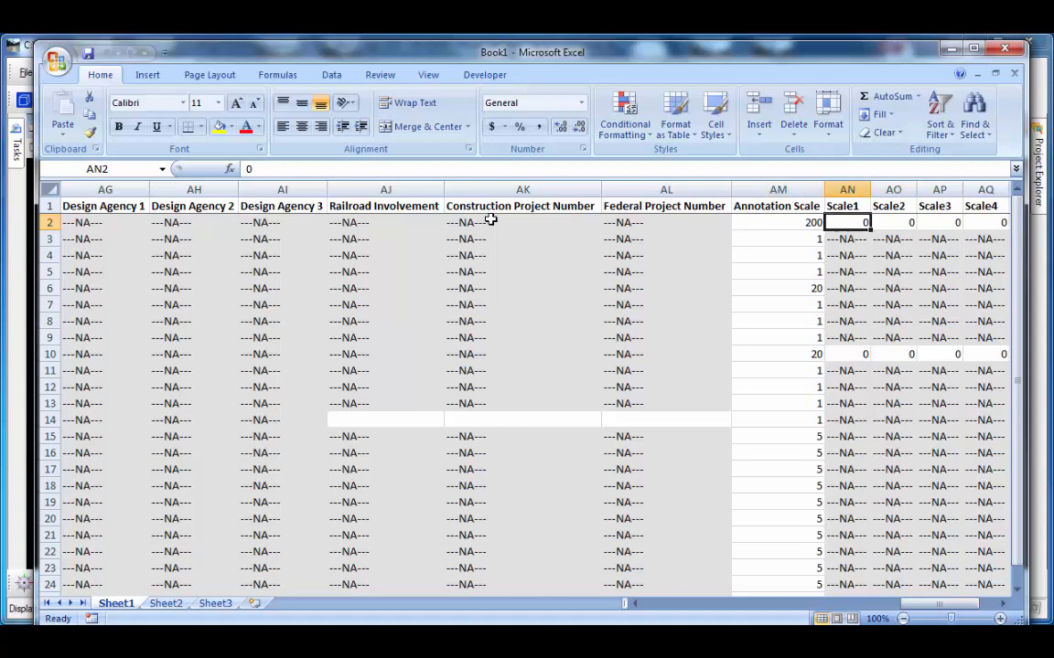
pyautogui.press('Left')
pyautogui.press('Left')
pyautogui.press('Left')
pyautogui.press('Right')
pyautogui.press('Right')
pyautogui.press('Right')
pyautogui.press('Left')
pyautogui.press('Left')
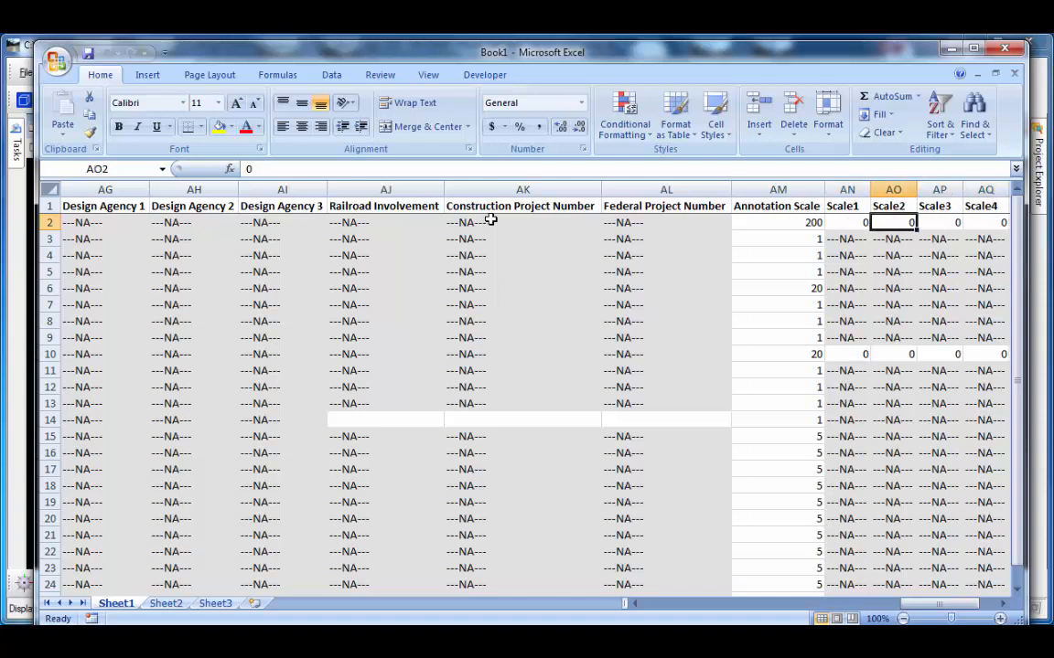
# Step: Examine the Scale3, Scale4 and North Arrow columns in the Schematic Plan and Superelevation Table rows
pyautogui.press('Right')
pyautogui.press('Right')
pyautogui.press('Right')
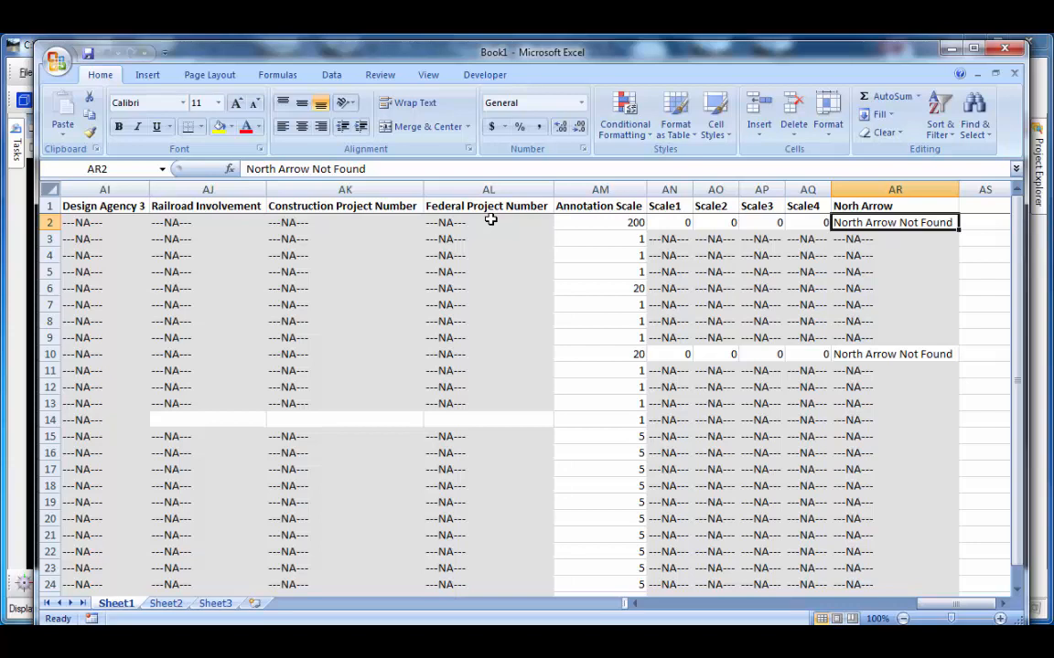
pyautogui.press('Down')
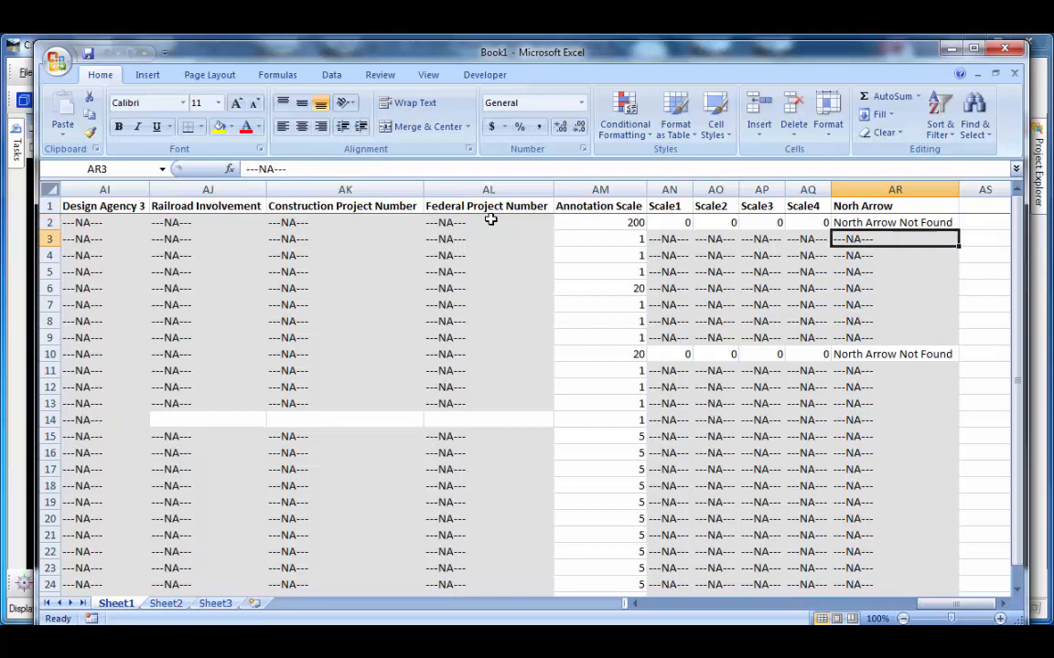
pyautogui.press('Left')
pyautogui.press('Left')
pyautogui.press('Left')
pyautogui.press('Left')
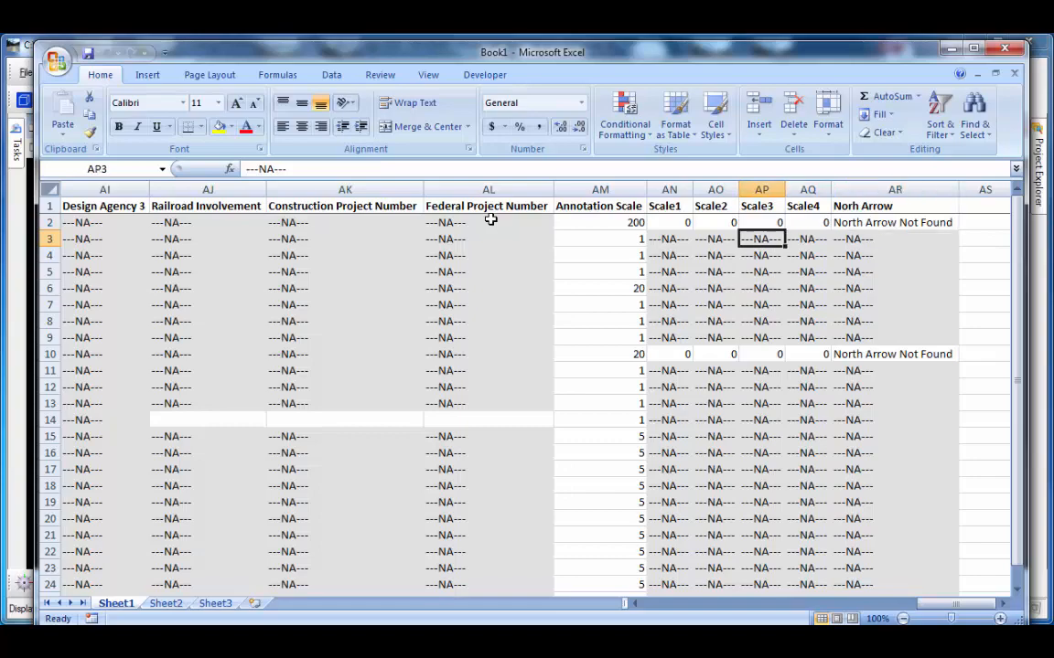
pyautogui.press('Right')
pyautogui.press('Right')
pyautogui.press('Right')
pyautogui.press('Right')
# Step: Look back along the Superelevation Table row from the North Arrow column to the File Name column
pyautogui.press('Left')
pyautogui.press('Left')
pyautogui.press('Left')
pyautogui.press('Left')
pyautogui.press('Left')
pyautogui.press('Left')
pyautogui.press('Left')
pyautogui.press('Left')
pyautogui.press('Left')
pyautogui.press('Left')
pyautogui.press('Left')
pyautogui.press('Left')
pyautogui.press('Left')
pyautogui.press('Left')
pyautogui.press('Left')
pyautogui.press('Left')
pyautogui.press('Left')
pyautogui.press('Left')
pyautogui.press('Left')
pyautogui.press('Left')
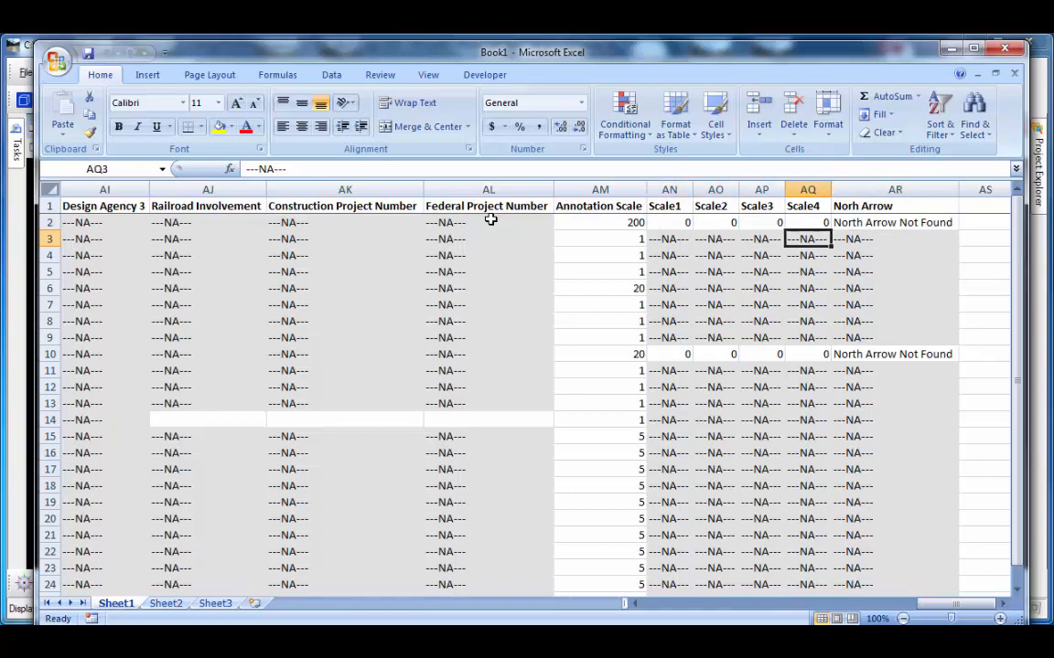
pyautogui.press('Left')
pyautogui.press('Left')
pyautogui.press('Left')
pyautogui.press('Left')
pyautogui.press('Left')
pyautogui.press('Left')
pyautogui.press('Left')
pyautogui.press('Left')
pyautogui.press('Left')
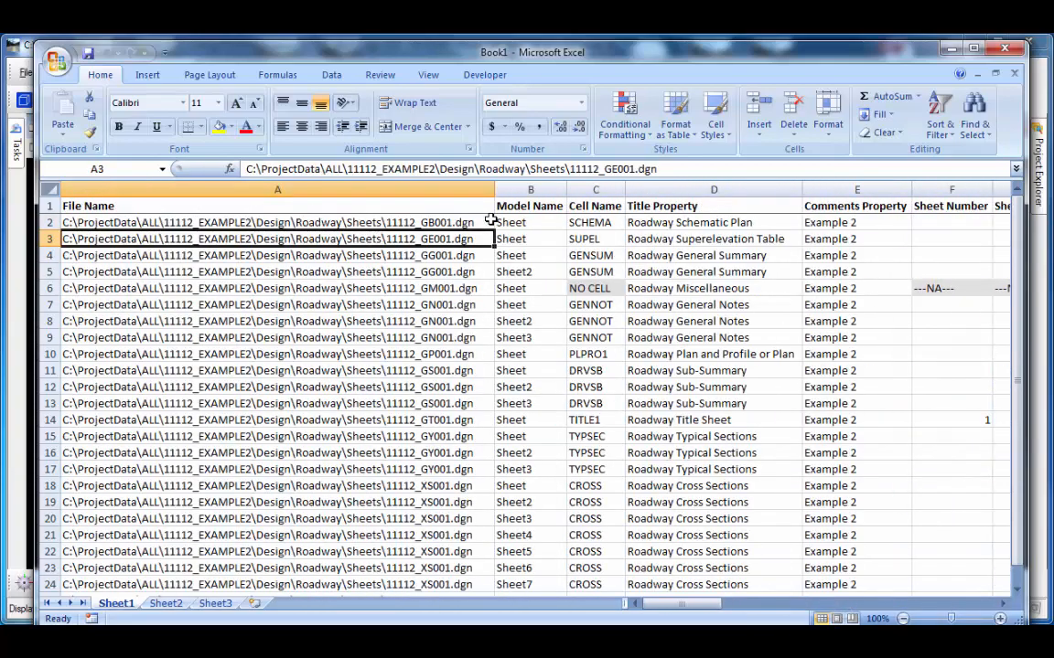
# Step: Set the Schematic Plan row's Sheet Total to 193
pyautogui.press('Right')
pyautogui.press('Right')
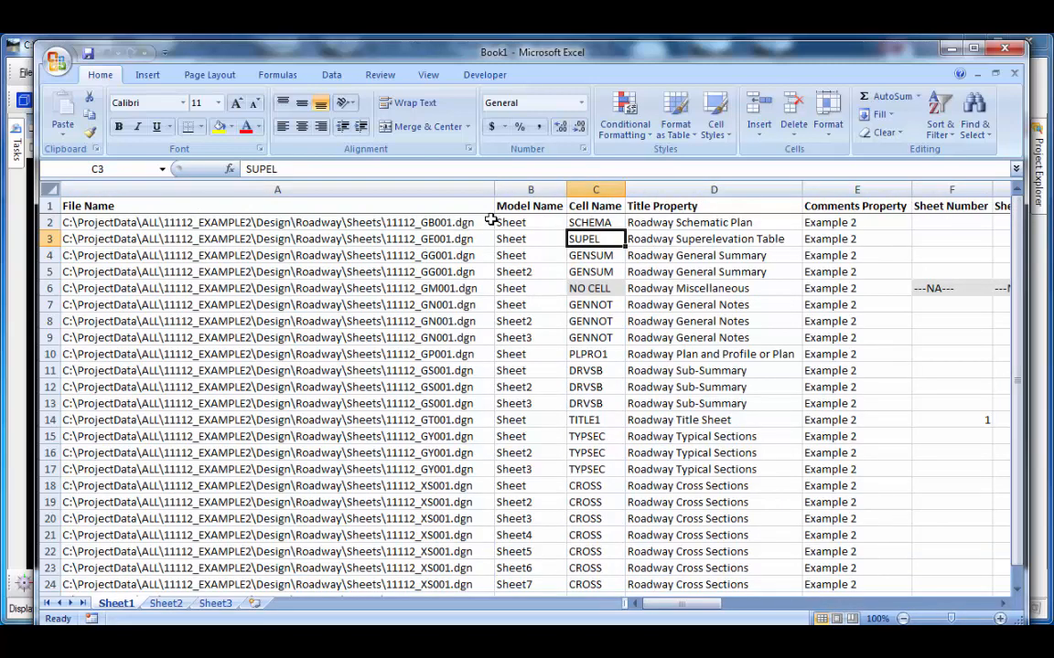
pyautogui.press('Right')
pyautogui.press('Right')
pyautogui.press('Right')
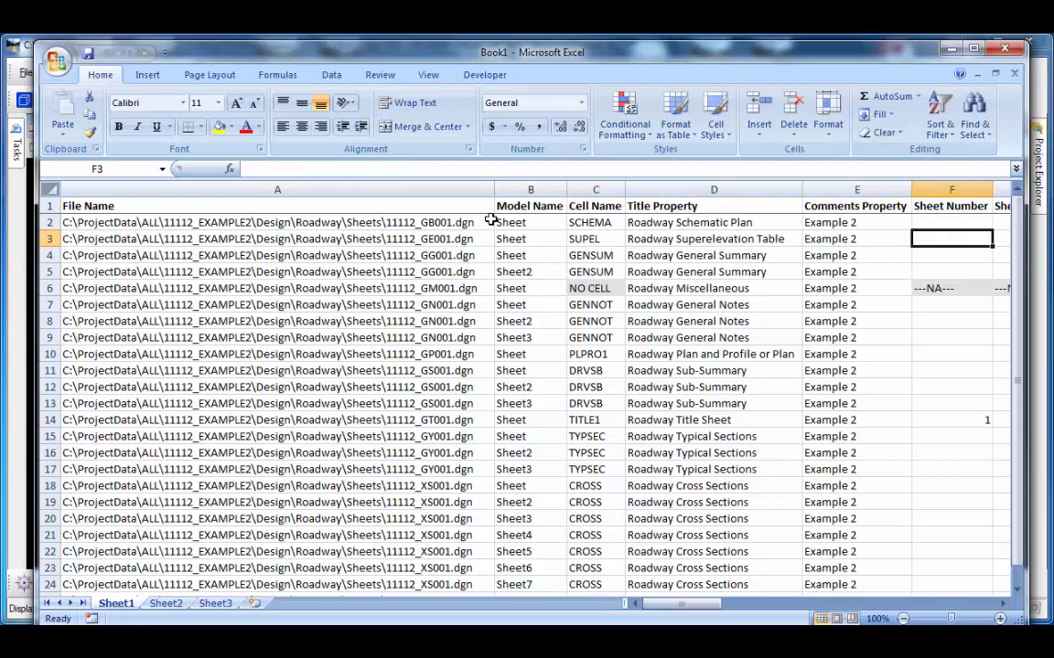
pyautogui.press('Up')
pyautogui.press('Right')
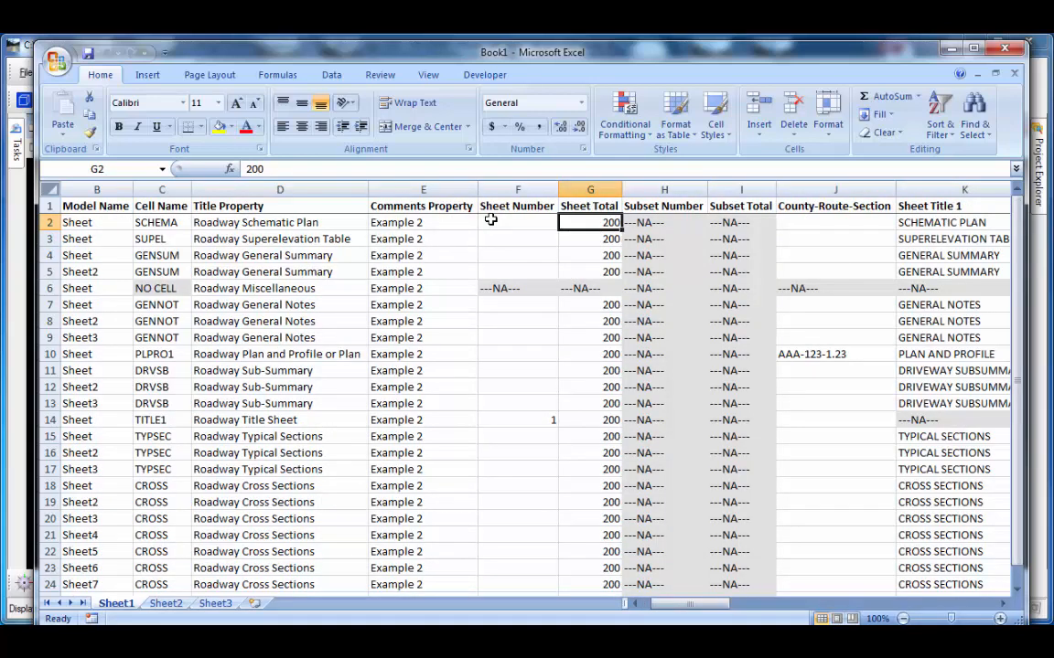
pyautogui.write('193')
pyautogui.press('Right')
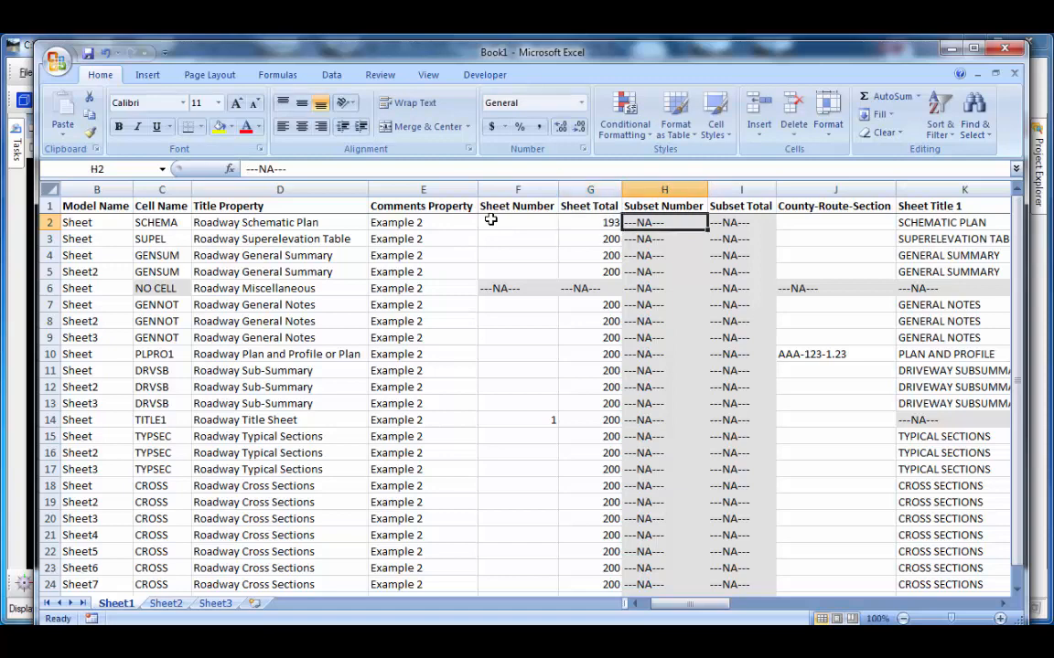
# Step: Copy the Schematic Plan row's Sheet Total to the Superelevation Table row and both General Summary rows
pyautogui.press('Left')
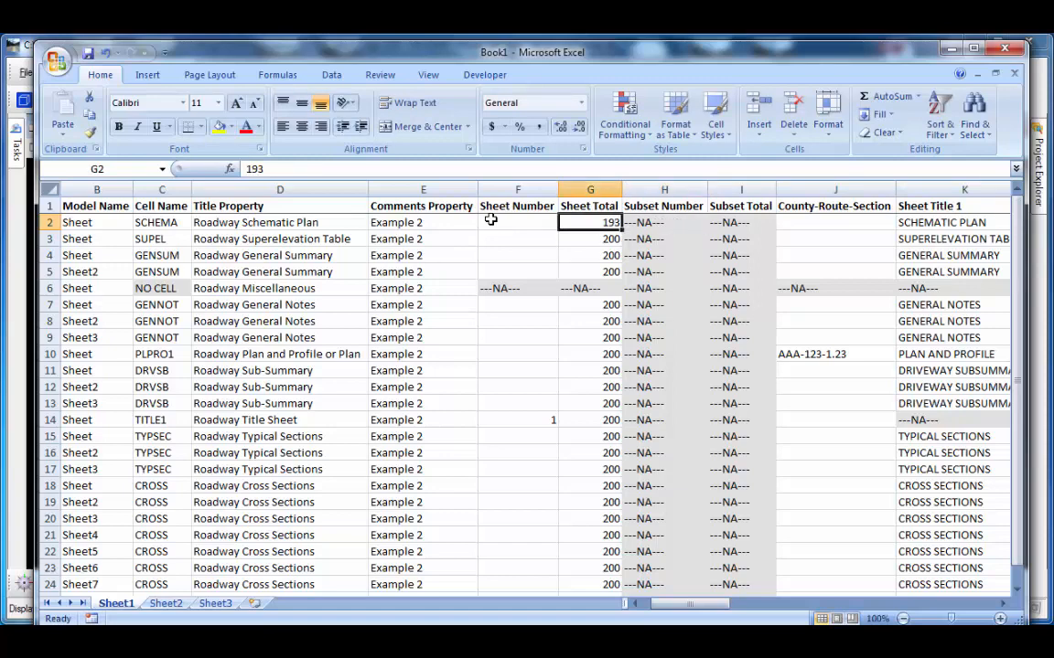
pyautogui.hotkey('ctrl', 'c')
pyautogui.press('Down')
pyautogui.hotkey('ctrl', 'v')
pyautogui.press('Down')
pyautogui.hotkey('ctrl', 'v')
pyautogui.press('Down')
pyautogui.hotkey('ctrl', 'v')
pyautogui.press('Down')
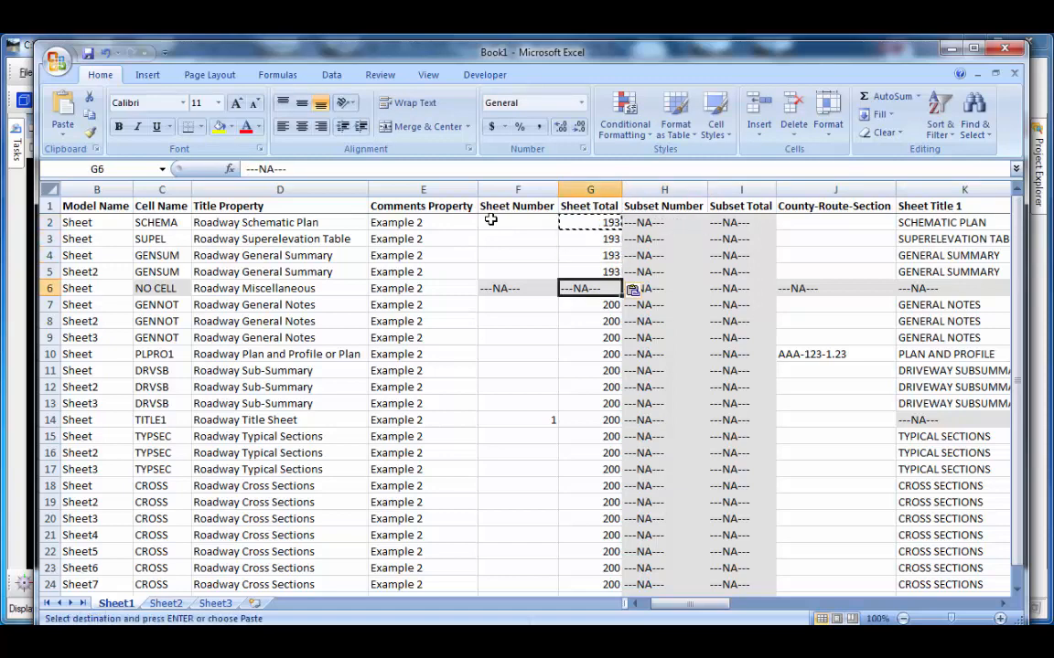
# Step: Paste the 193 Sheet Total into rows 7 to 25, from the General Notes through the Cross Sections sheets
pyautogui.press('Down')
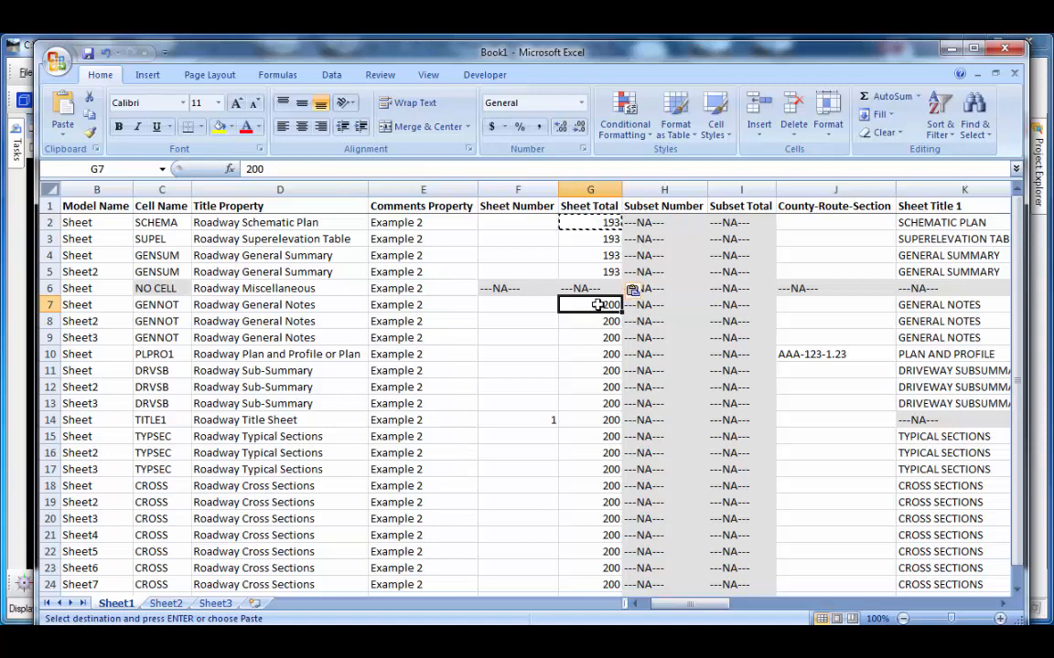
pyautogui.moveTo(586, 305); pyautogui.dragTo(607, 466)
pyautogui.hotkey('ctrl', 'v')
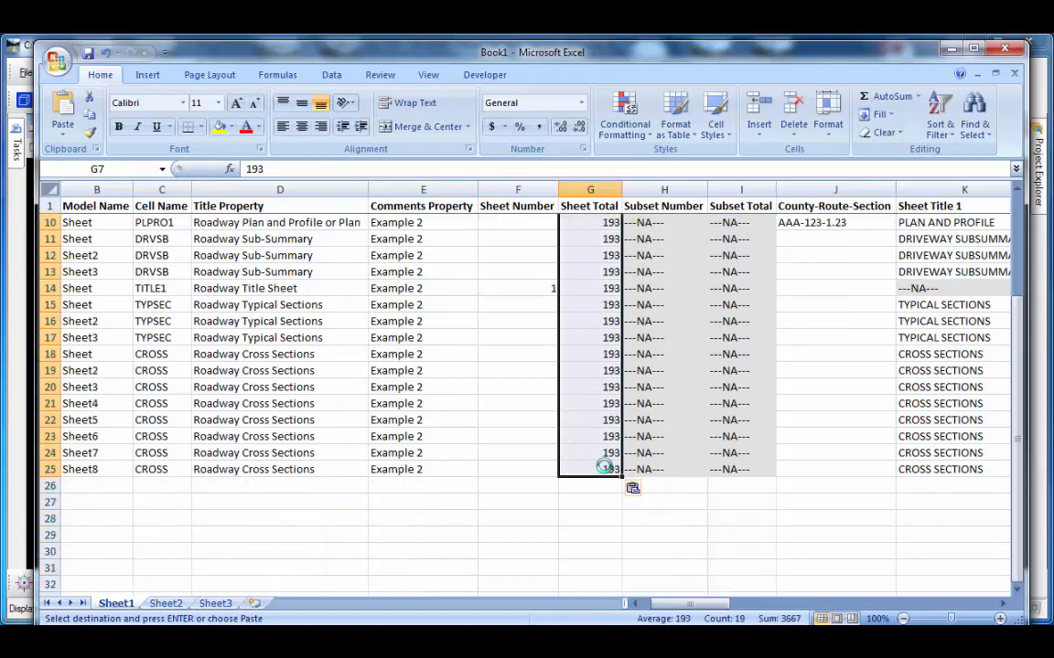
# Step: Copy the Plan and Profile row's County-Route-Section AAA-123-1.23 to every other sheet row except Roadway Miscellaneous
pyautogui.scroll(3, 611, 355)
pyautogui.click(849, 358)
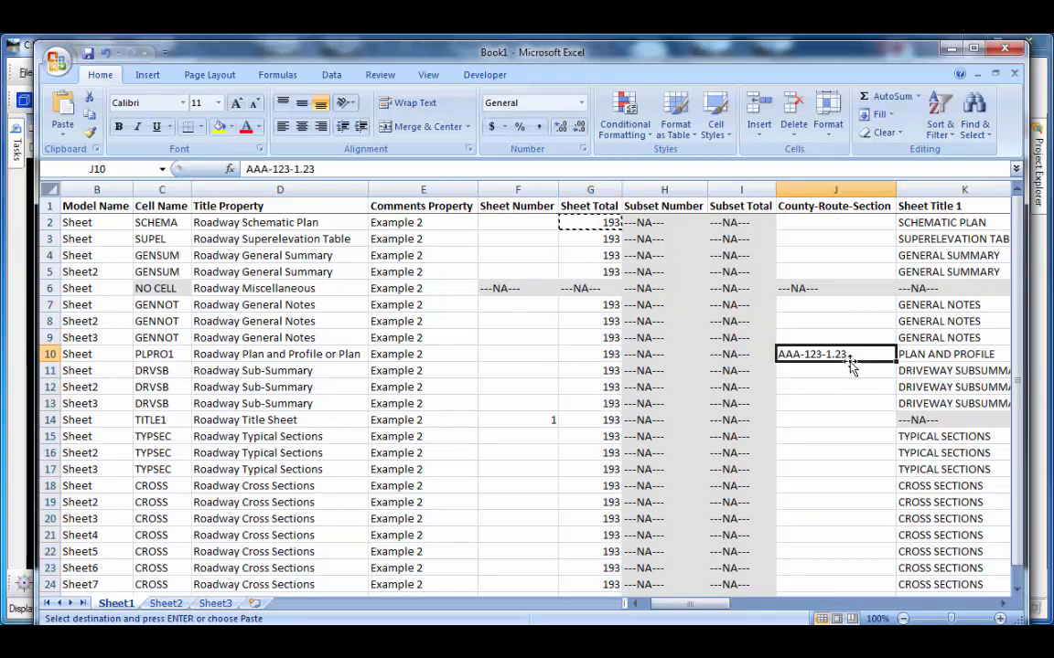
pyautogui.hotkey('ctrl', 'c')
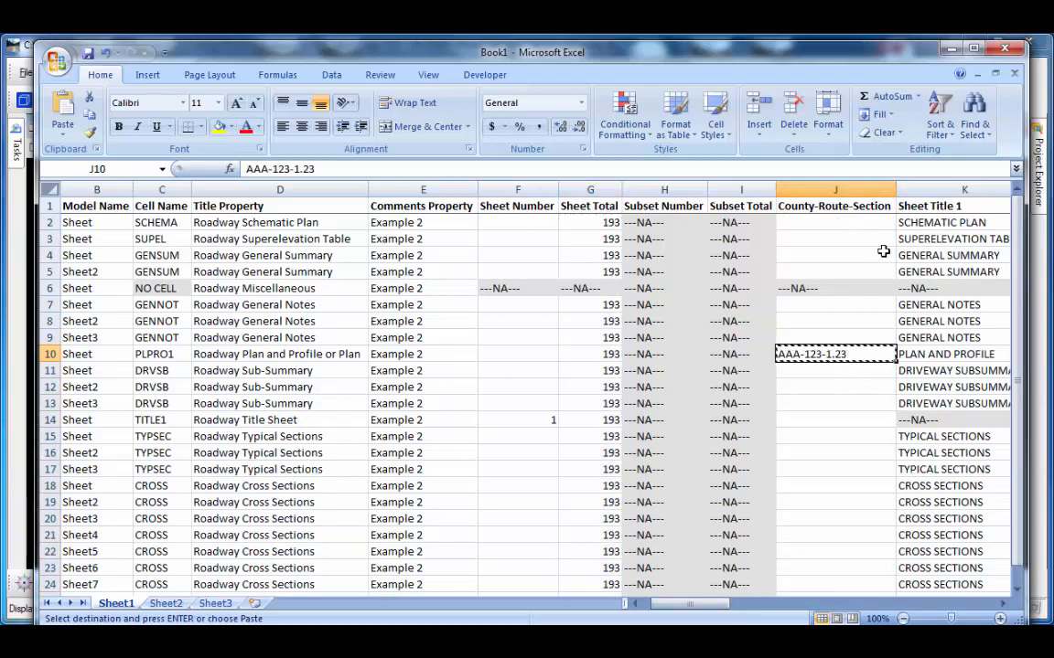
pyautogui.moveTo(880, 223); pyautogui.dragTo(857, 564)
pyautogui.hotkey('ctrl', 'v')
pyautogui.hotkey('ctrl', 'v')
pyautogui.click(852, 567)
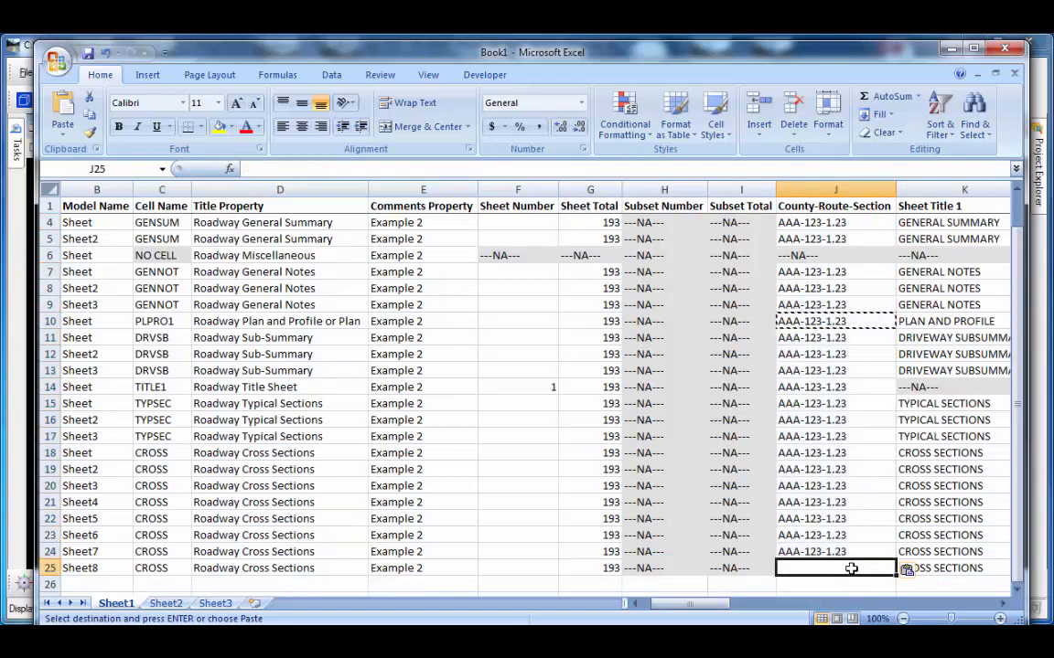
pyautogui.scroll(1, 707, 326)
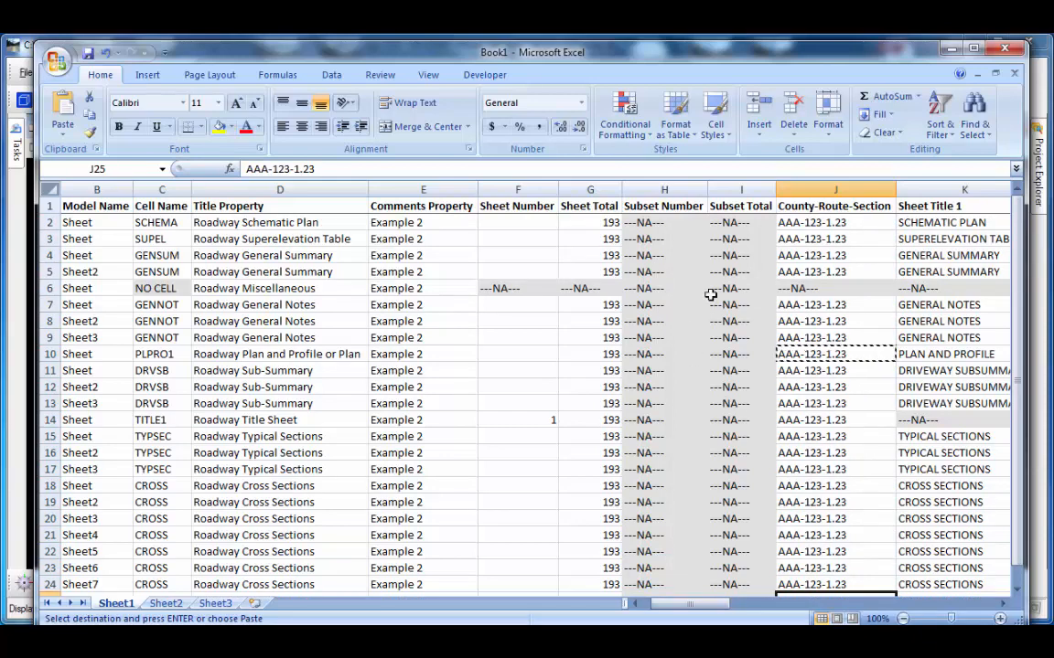
# Step: Set the Schematic Plan row's Sheet Number to 2
pyautogui.click(527, 220)
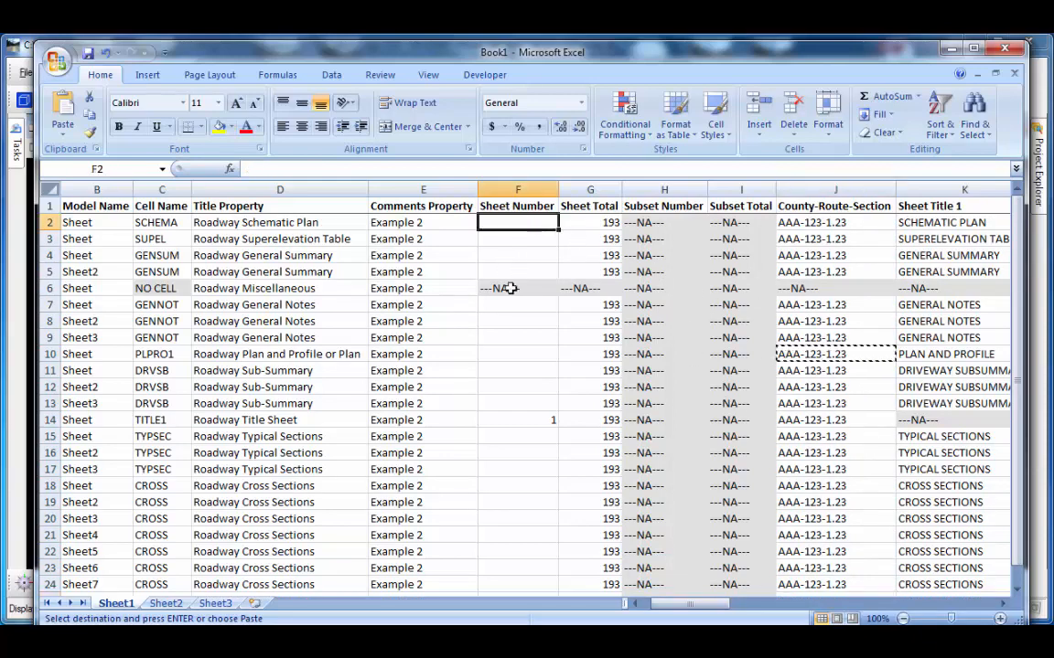
pyautogui.click(523, 423)
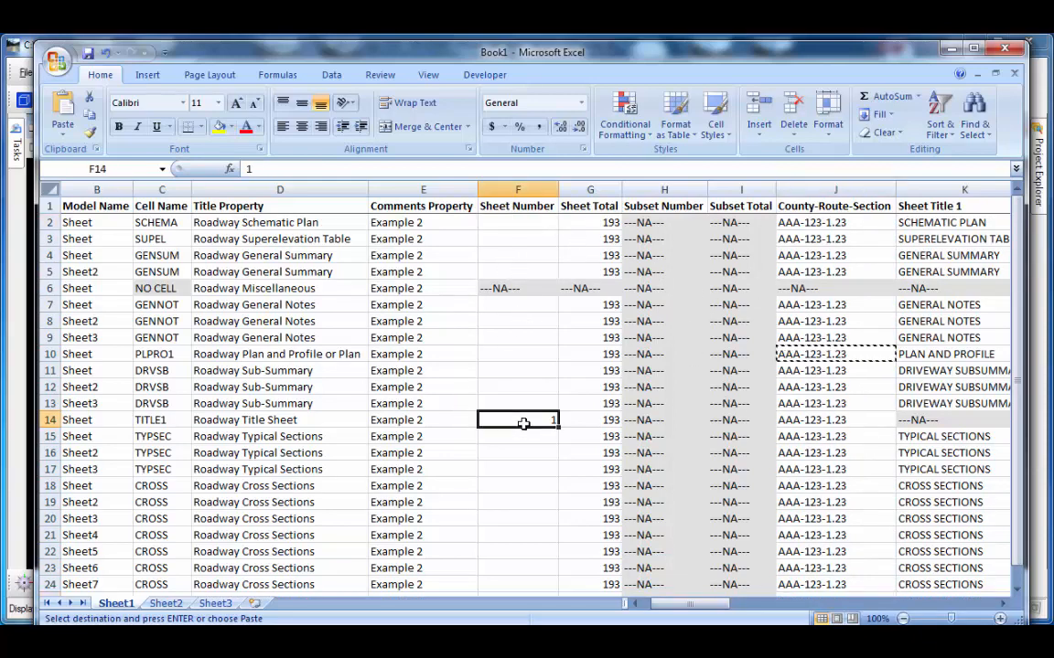
pyautogui.click(513, 224)
pyautogui.write('2')
pyautogui.press('Return')
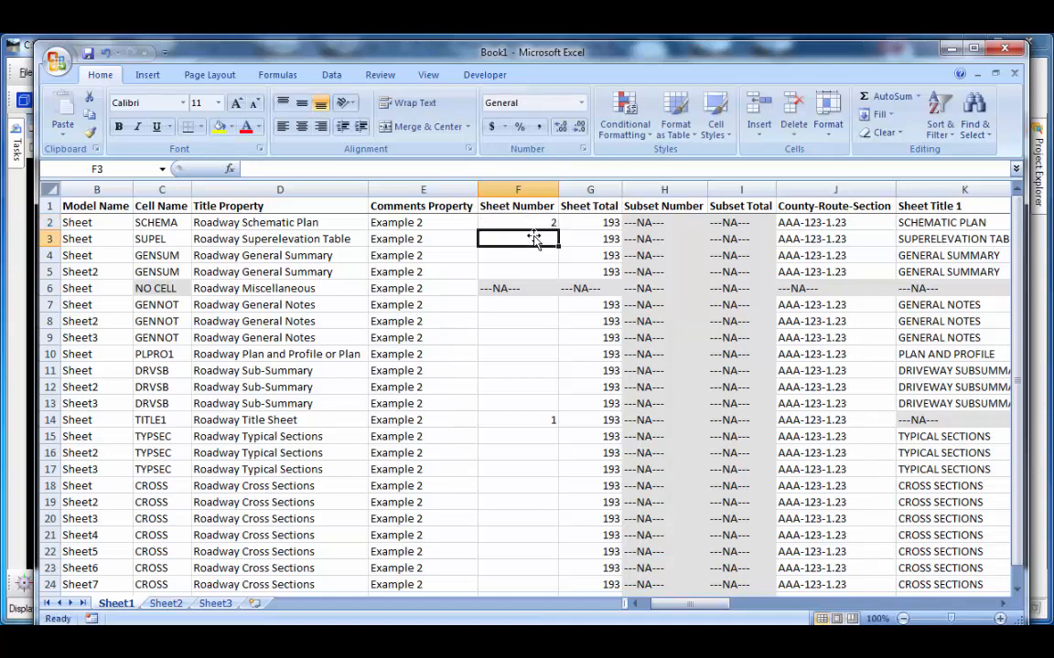
# Step: Number the three General Notes sheets 3, 4 and 5 in the Sheet Number column
pyautogui.press('Down')
pyautogui.press('Down')
pyautogui.press('Down')
pyautogui.press('Down')
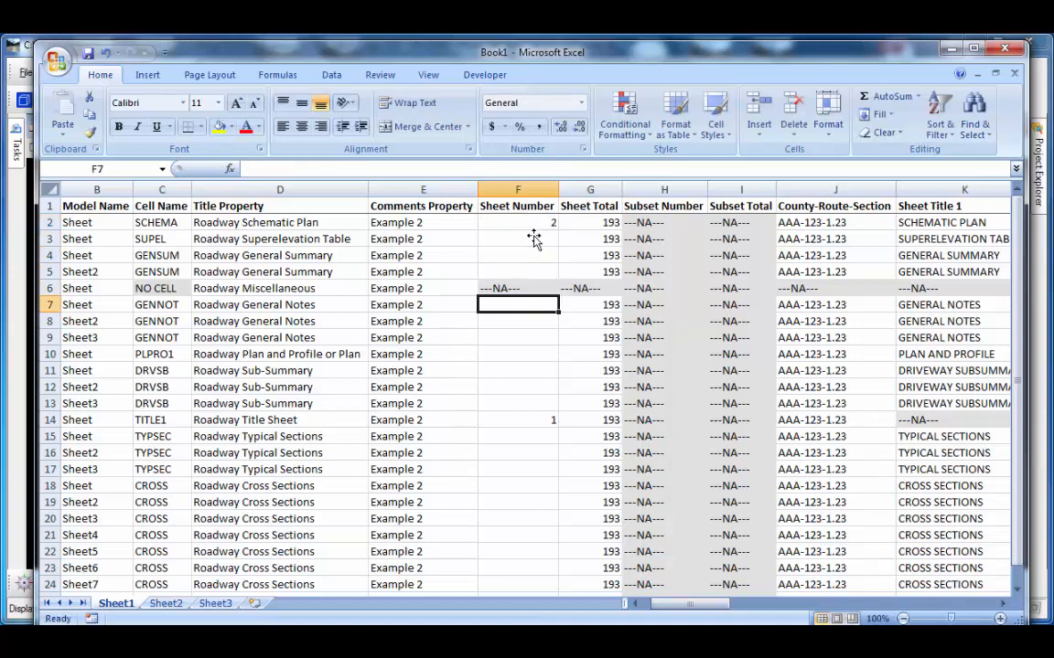
pyautogui.write('3')
pyautogui.press('Return')
pyautogui.write('4')
pyautogui.press('Return')
pyautogui.write('5')
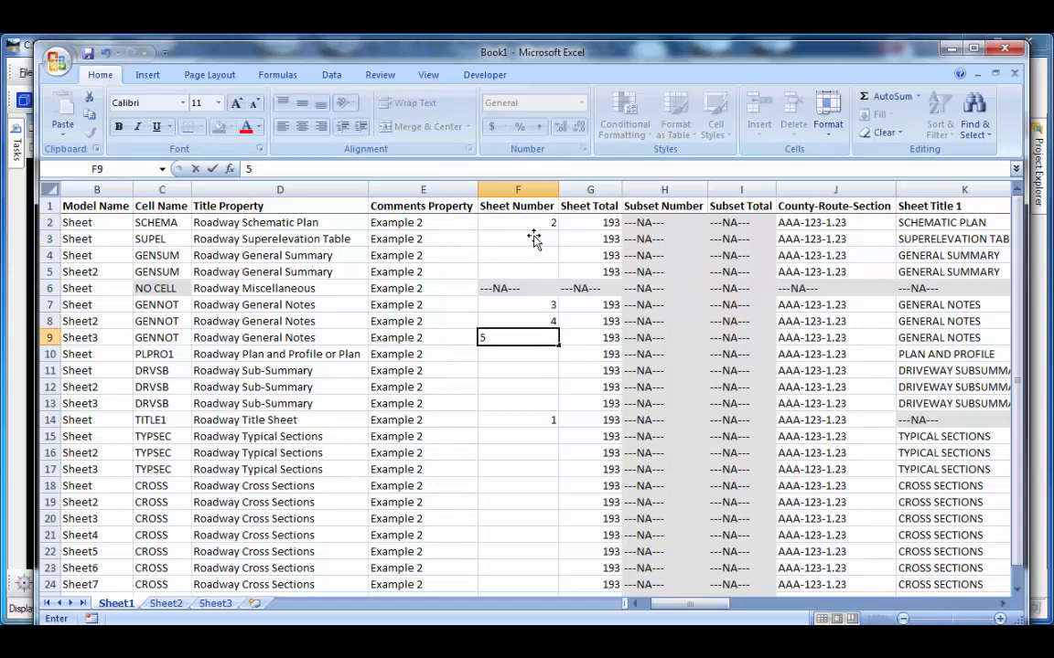
pyautogui.press('Return')
# Step: Number the two General Summary sheets 6 and 7 in the Sheet Number column
pyautogui.press('Up')
pyautogui.press('Up')
pyautogui.press('Up')
pyautogui.press('Up')
pyautogui.press('Up')
pyautogui.press('Up')
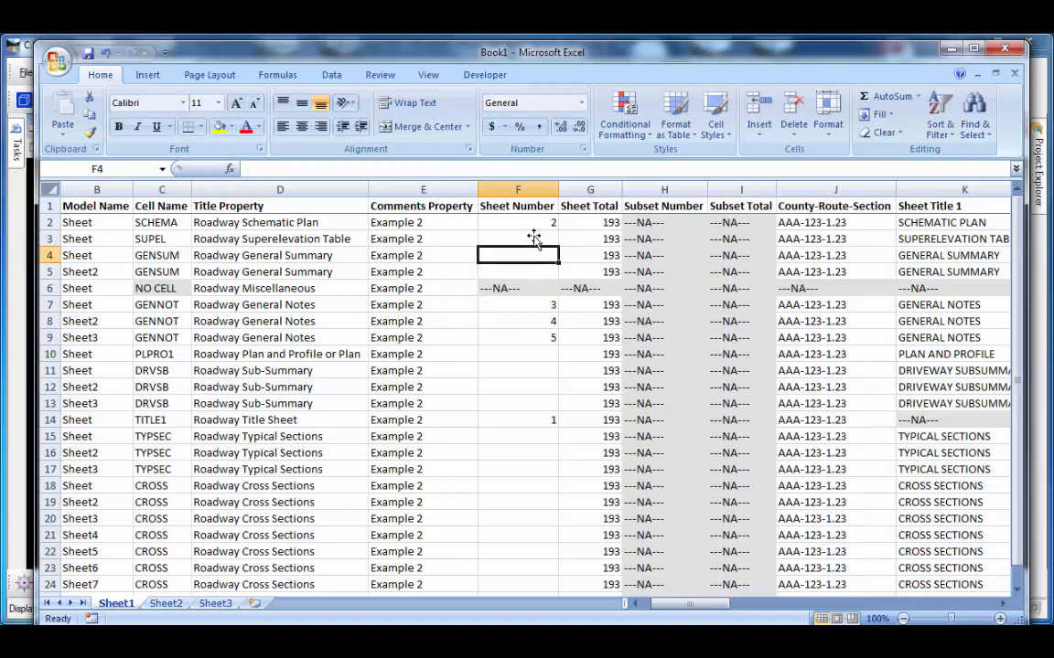
pyautogui.write('6')
pyautogui.press('Return')
pyautogui.write('7')
pyautogui.press('Return')
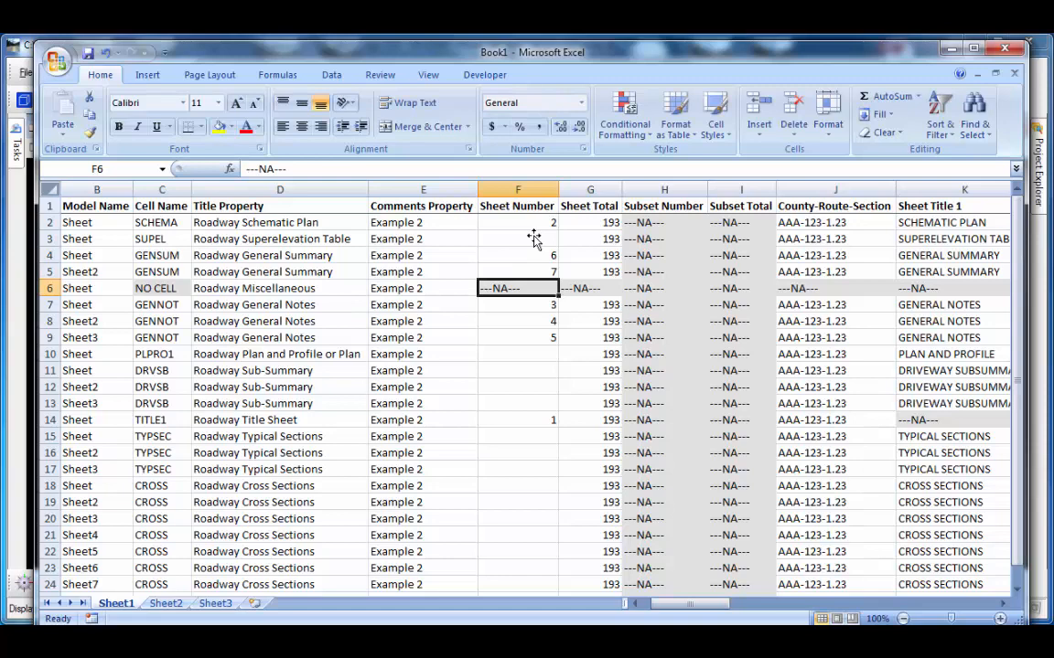
# Step: Number the three Typical Sections sheets 8, 9 and 10 in the Sheet Number column
pyautogui.click(544, 437)
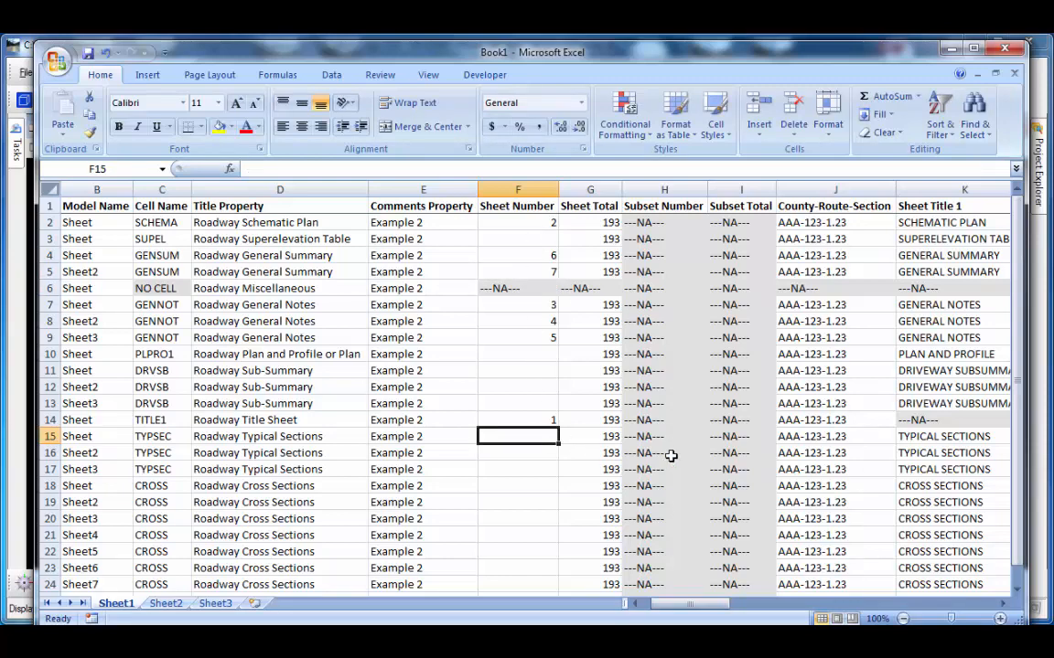
pyautogui.write('8')
pyautogui.press('Return')
pyautogui.write('8')
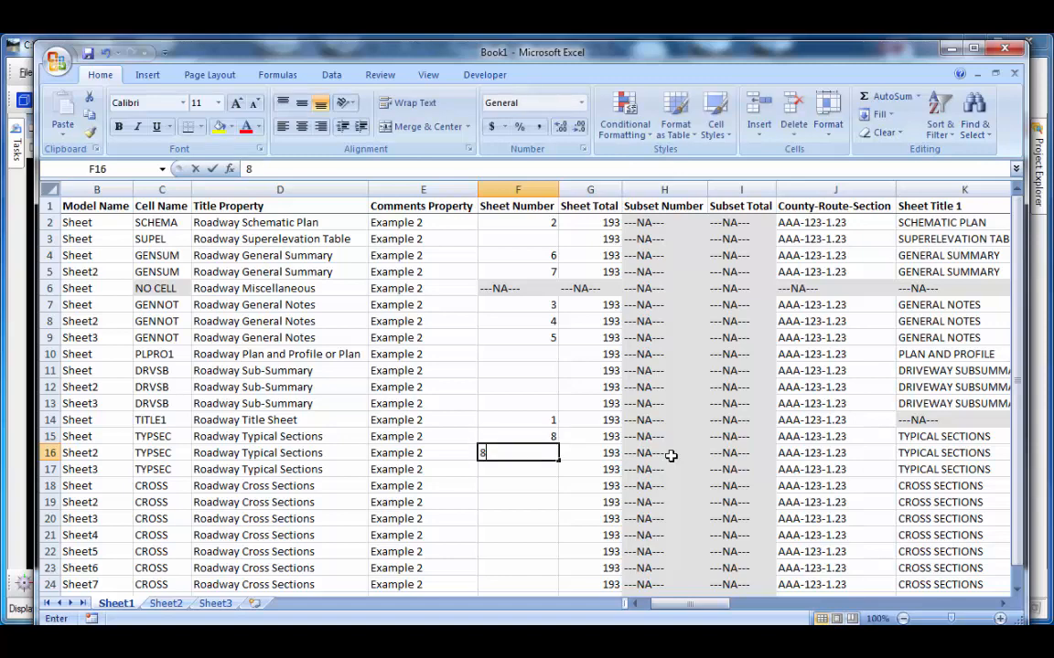
pyautogui.press('Return')
pyautogui.write('8')
pyautogui.press('Return')
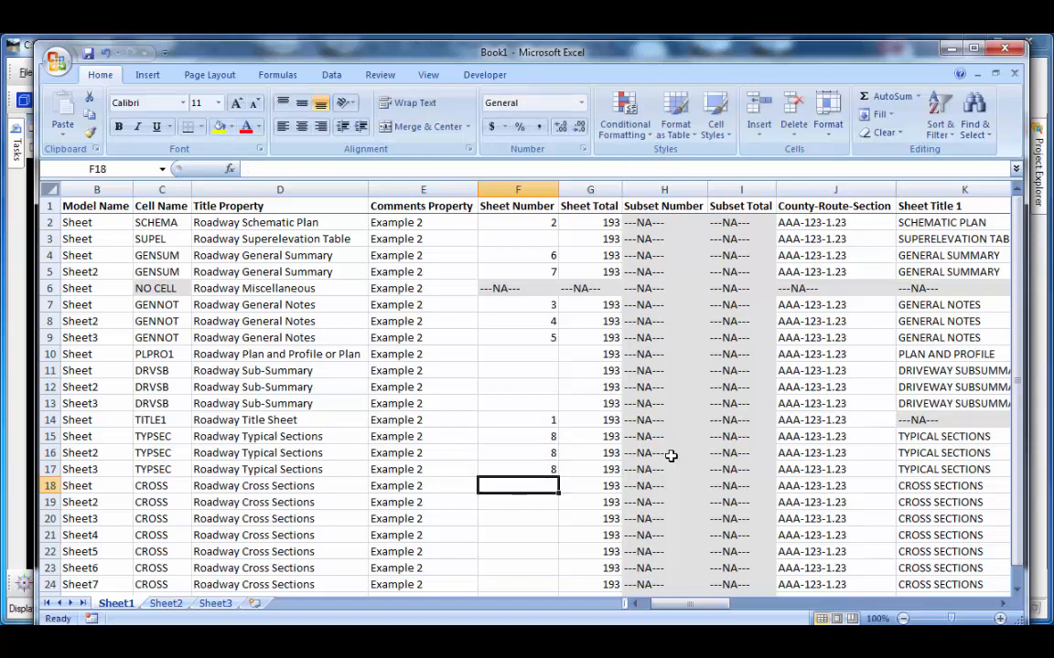
pyautogui.press('Up')
pyautogui.press('Up')
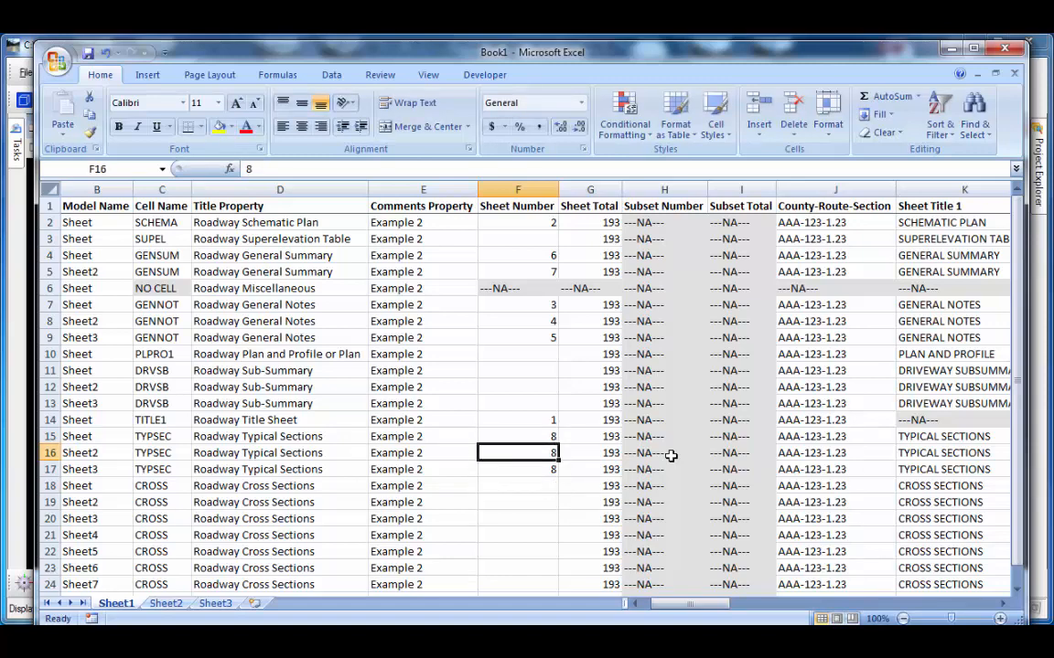
pyautogui.write('9')
pyautogui.press('Return')
pyautogui.write('10')
pyautogui.press('Return')
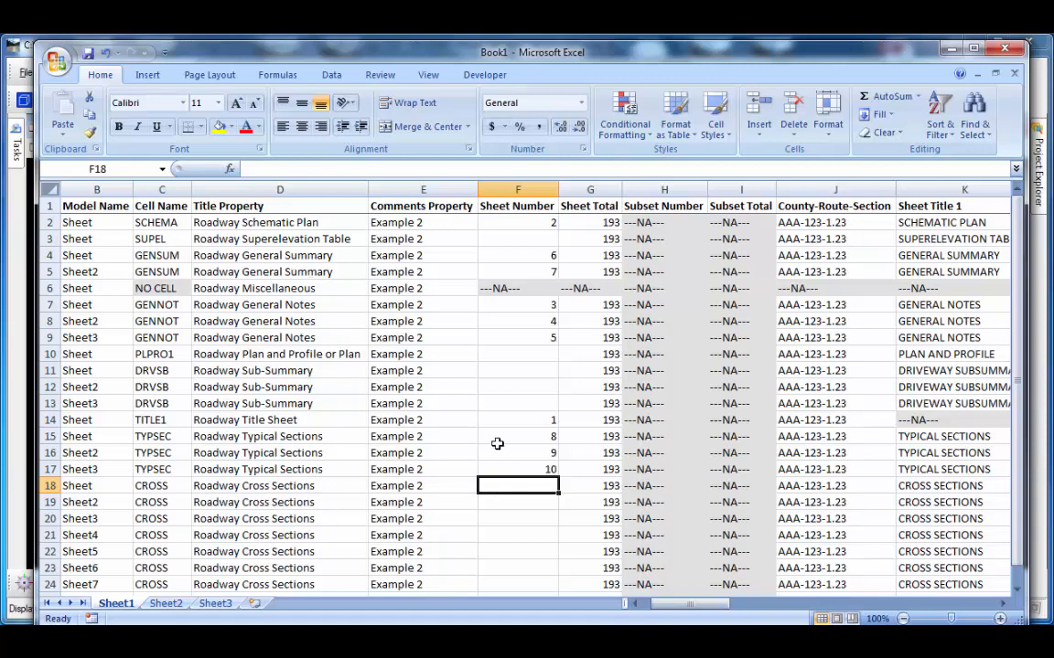
pyautogui.moveTo(688, 605); pyautogui.dragTo(666, 607)
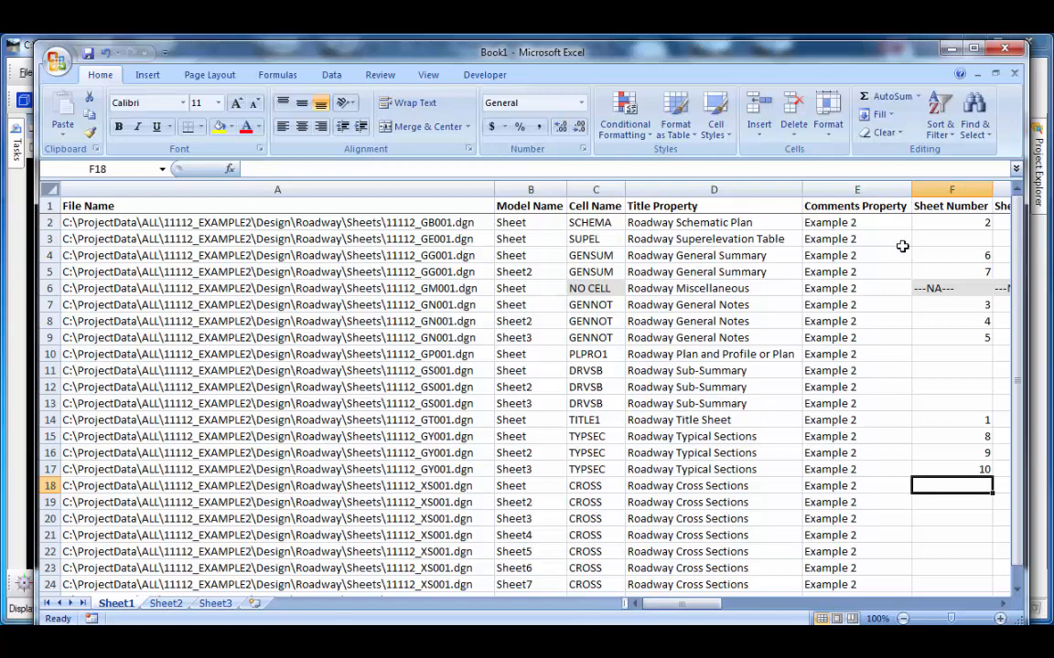
pyautogui.moveTo(705, 606); pyautogui.dragTo(714, 605)
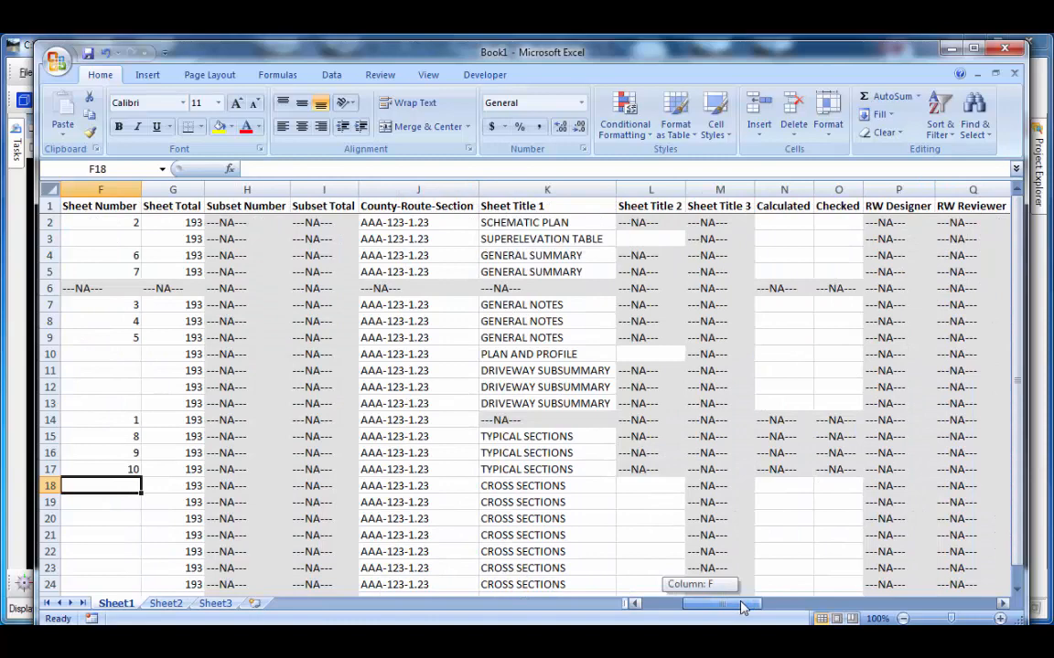
pyautogui.moveTo(743, 607); pyautogui.dragTo(703, 606)
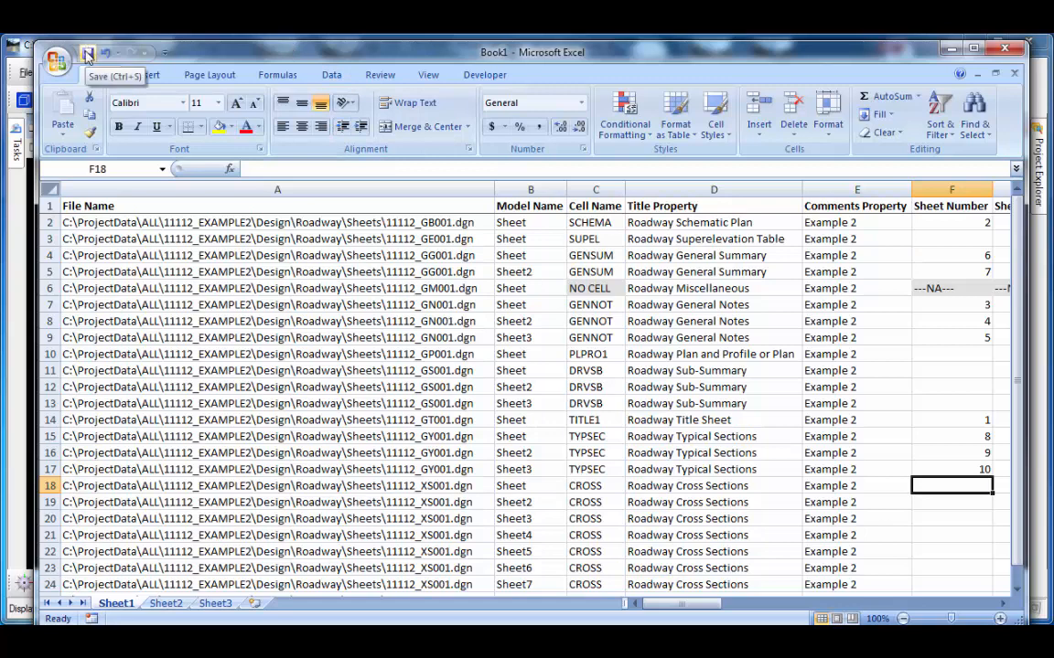
# Step: Start saving the workbook and browse to C:\ProjectData\ALL\11112_EXAMPLE2\Design\Roadway\EngData as its destination
pyautogui.hotkey('ctrl', 's')
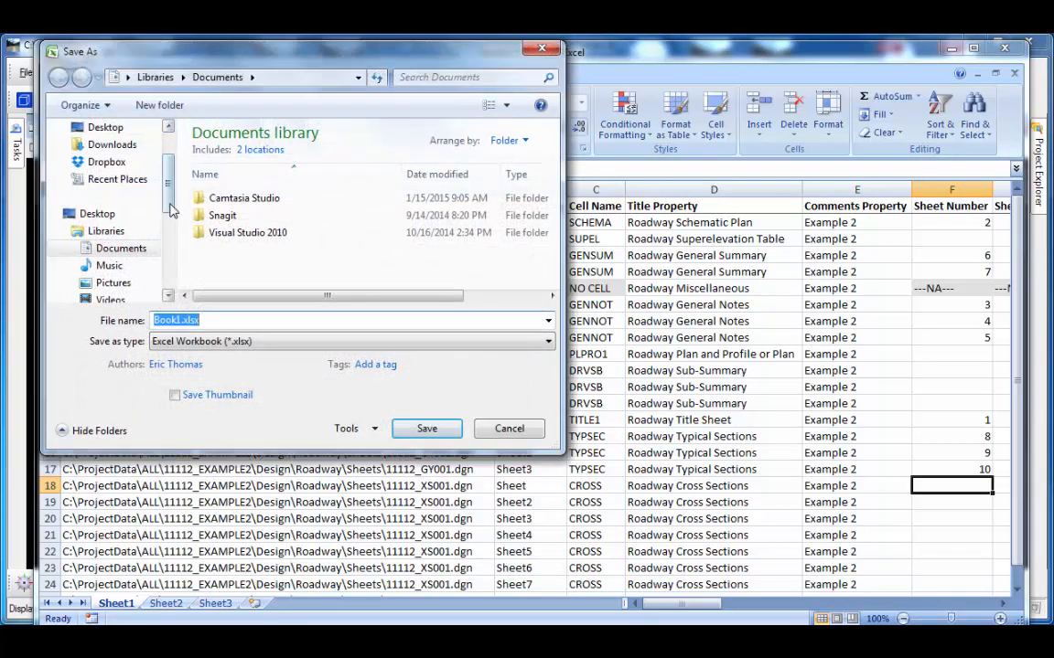
pyautogui.moveTo(163, 169); pyautogui.dragTo(168, 227)
pyautogui.click(137, 265)
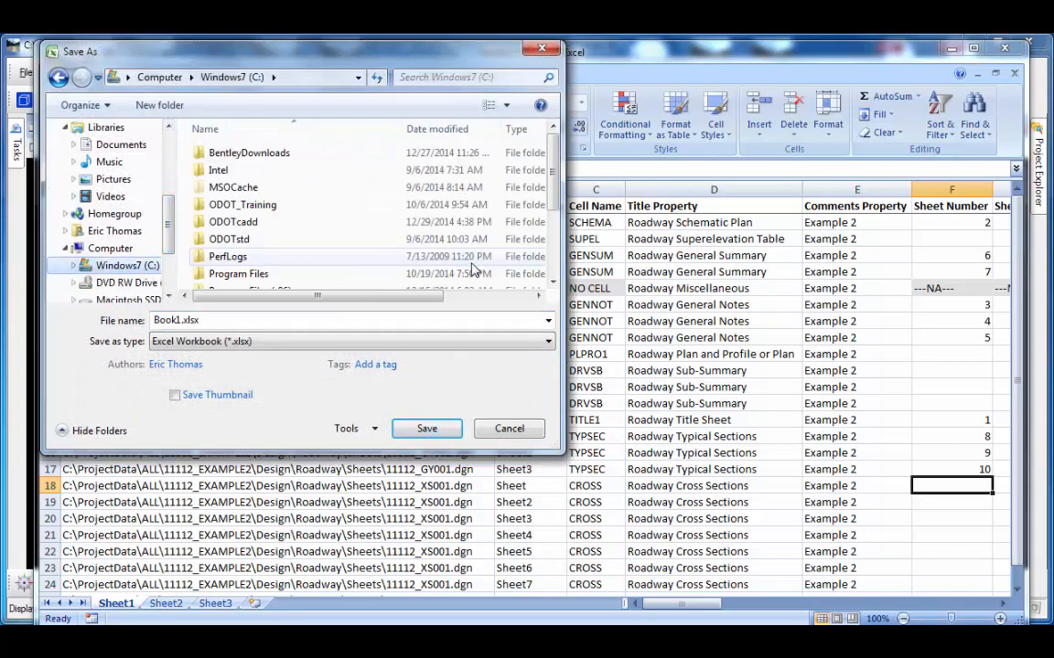
pyautogui.scroll(-2, 412, 174)
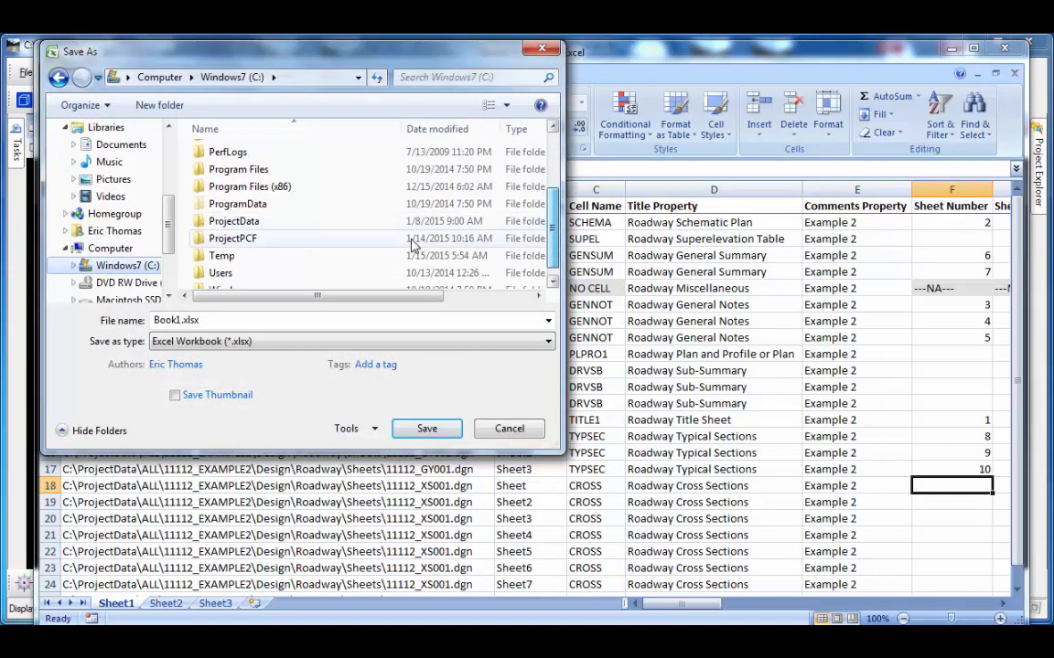
pyautogui.doubleClick(239, 223)
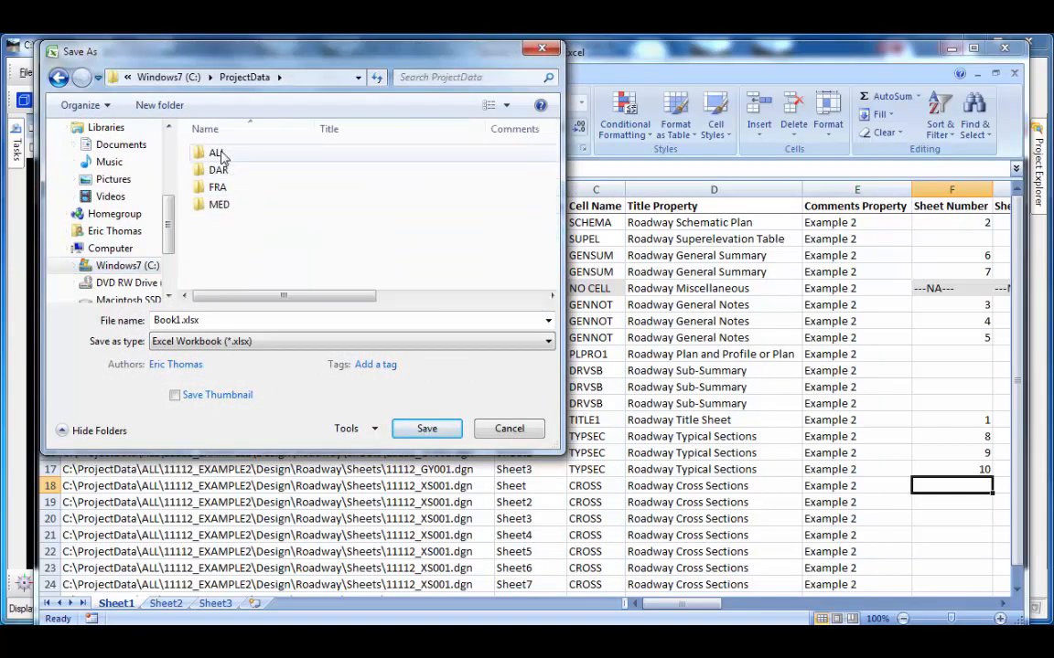
pyautogui.doubleClick(226, 153)
pyautogui.doubleClick(249, 171)
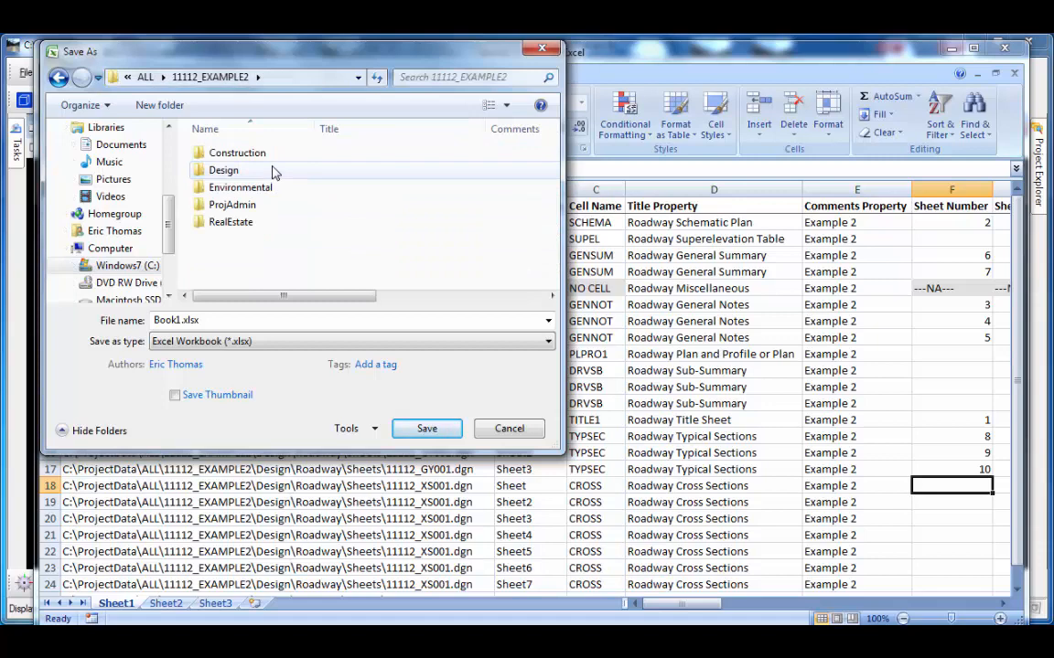
pyautogui.doubleClick(250, 174)
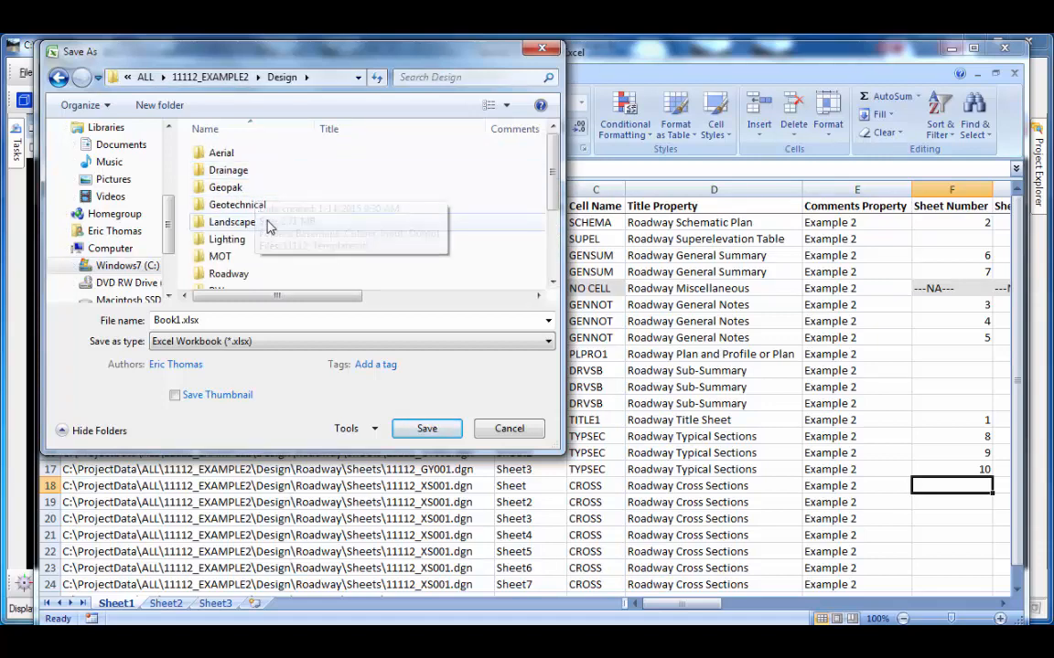
pyautogui.doubleClick(240, 276)
pyautogui.doubleClick(236, 171)
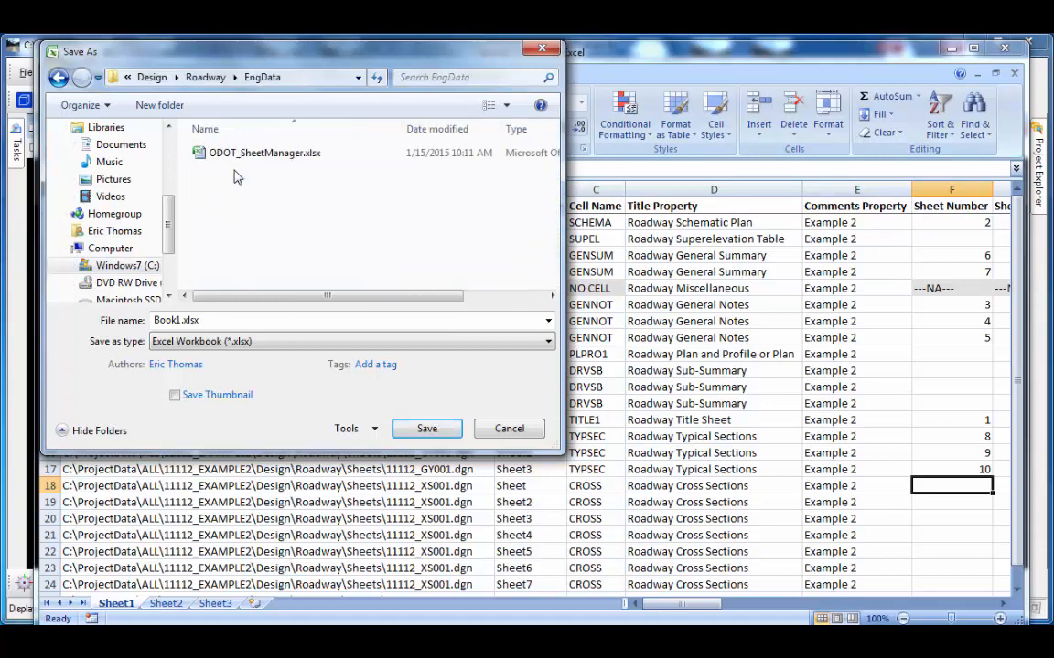
# Step: Save the workbook over the existing ODOT_SheetManager.xlsx and close Excel
pyautogui.click(245, 156)
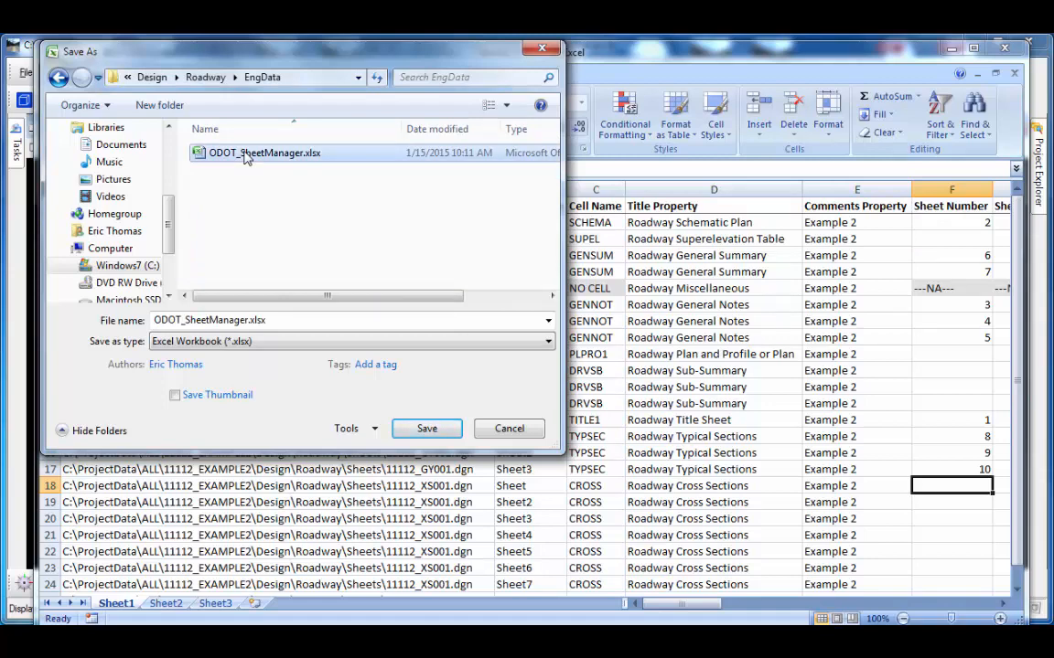
pyautogui.click(427, 429)
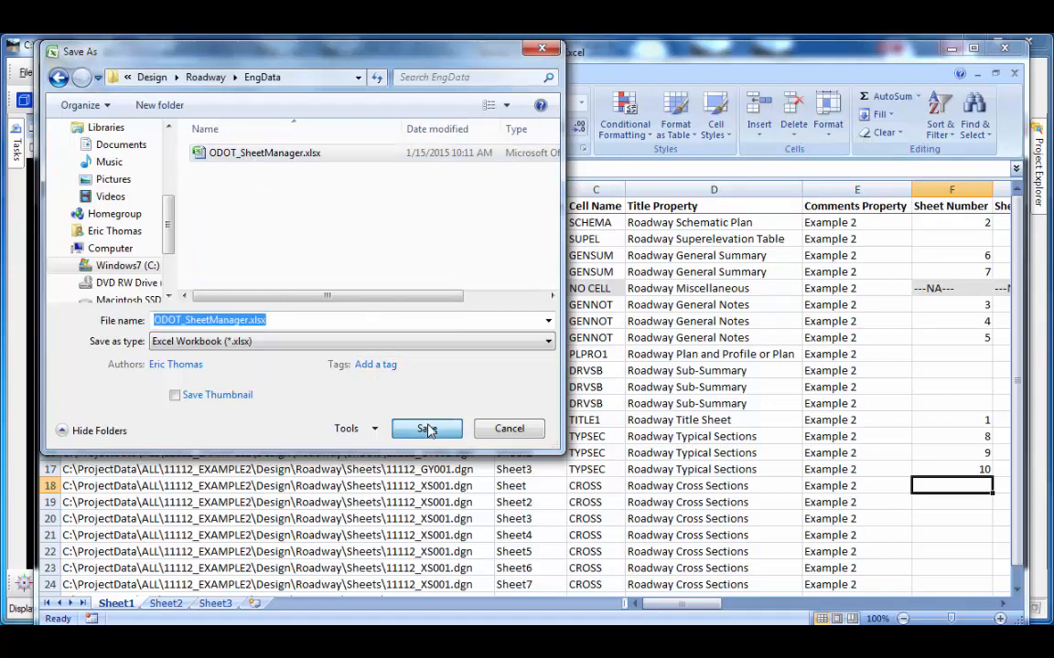
pyautogui.click(574, 359)
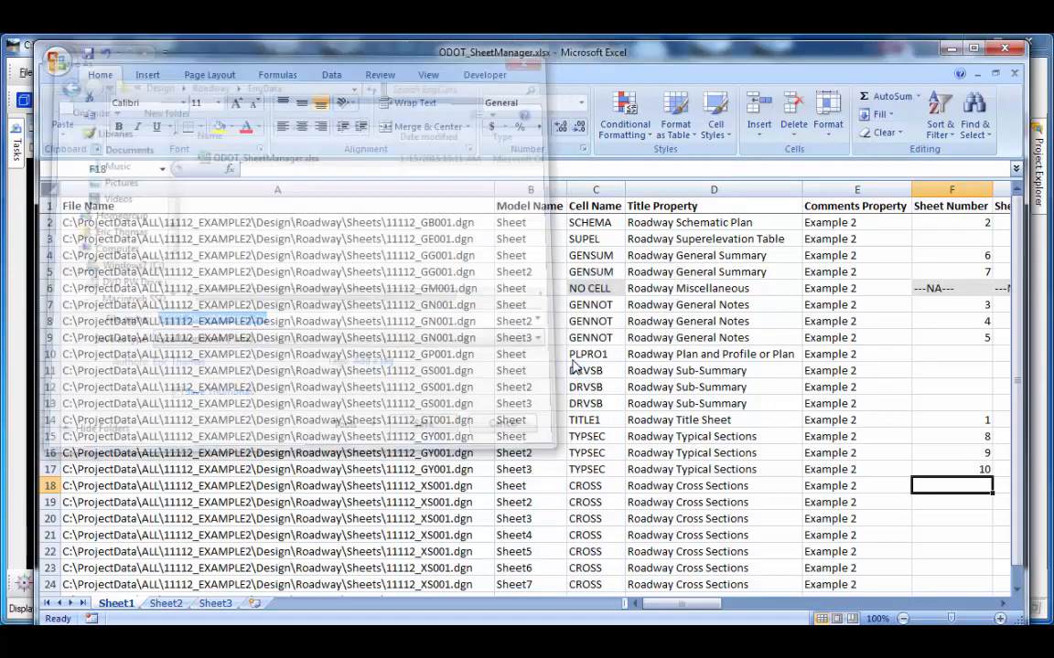
pyautogui.click(1004, 47)
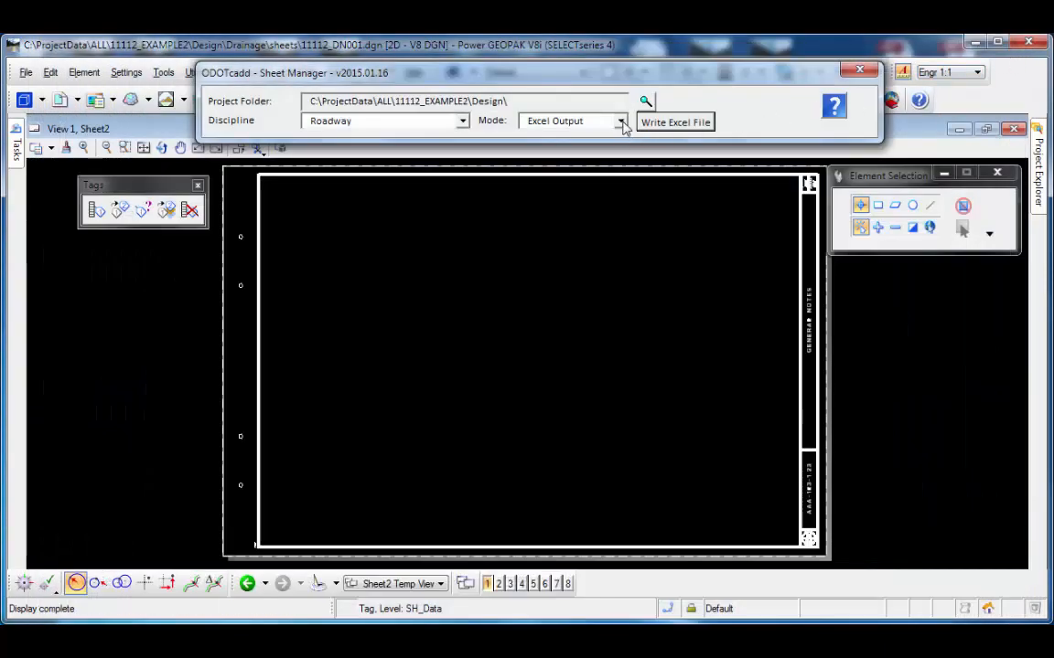
# Step: Read ODOT_SheetManager.xlsx from the Roadway EngData folder into the Sheet Manager using Excel Input mode, and dismiss the error report
pyautogui.click(621, 121)
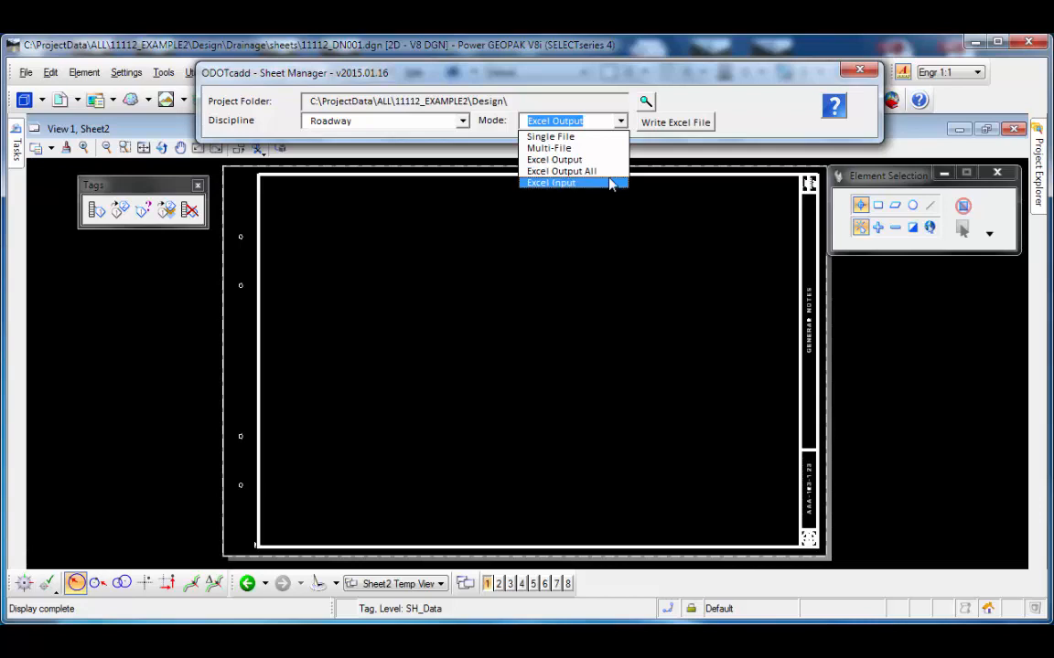
pyautogui.click(611, 183)
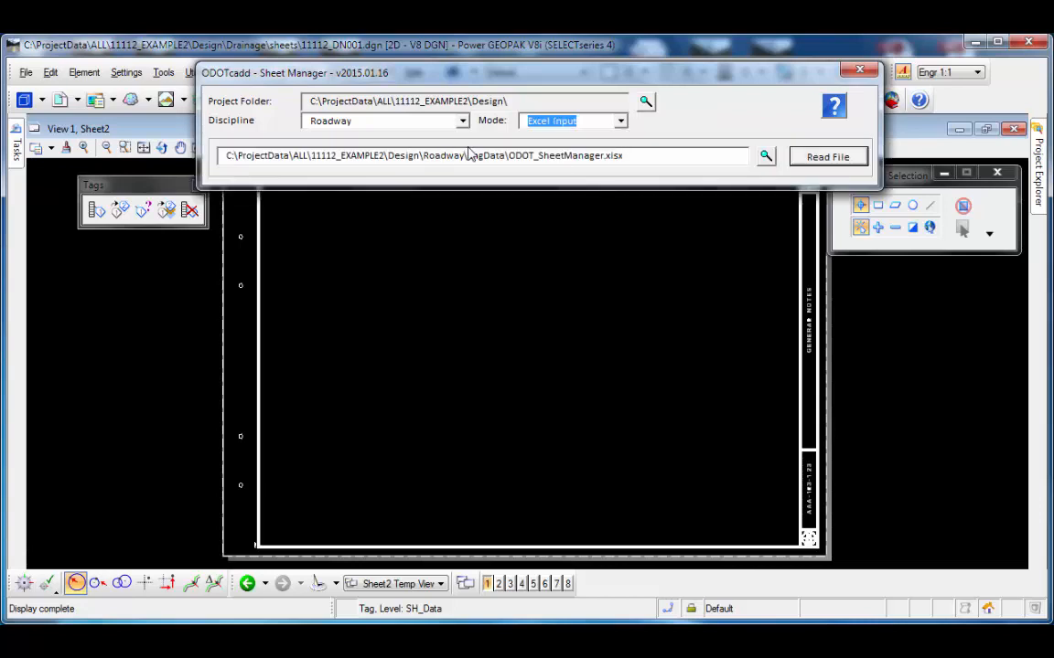
pyautogui.moveTo(631, 157); pyautogui.dragTo(220, 157)
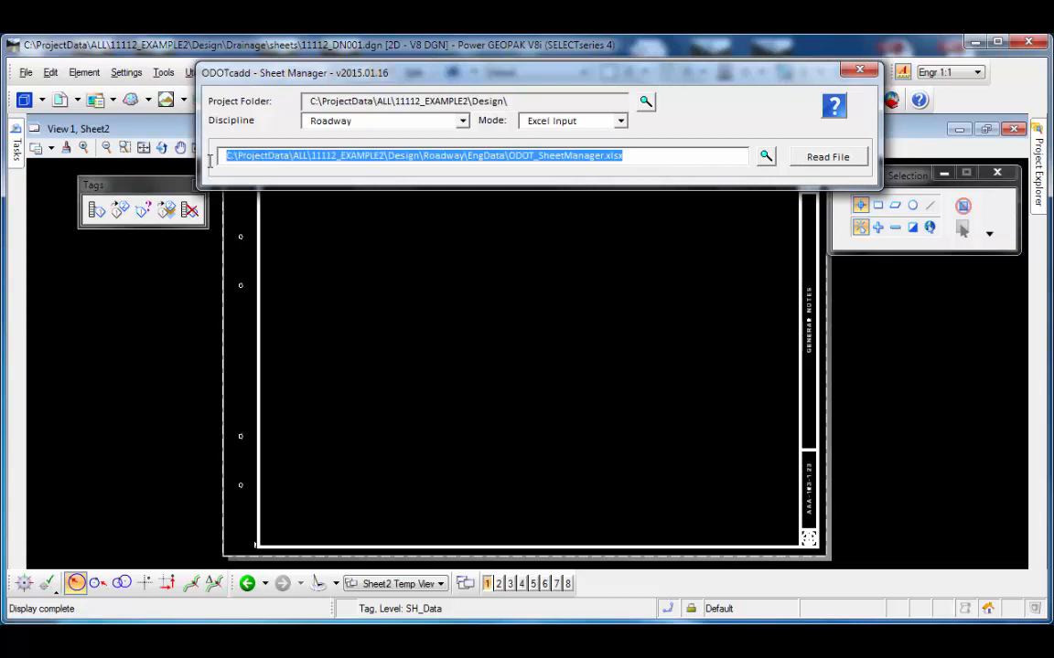
pyautogui.click(822, 160)
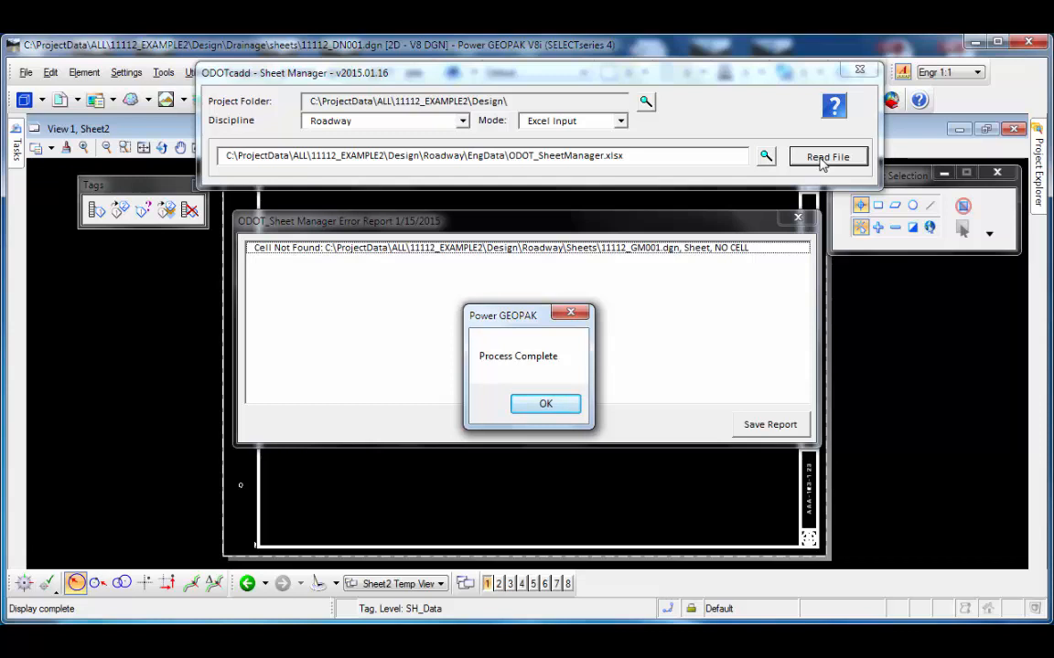
pyautogui.click(558, 406)
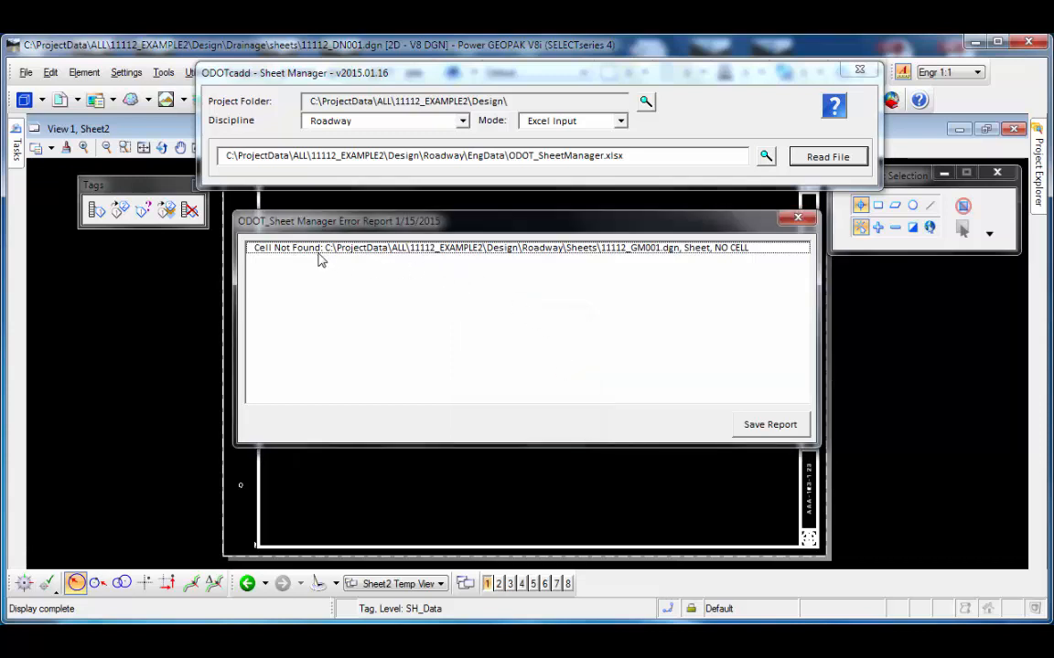
pyautogui.click(719, 249)
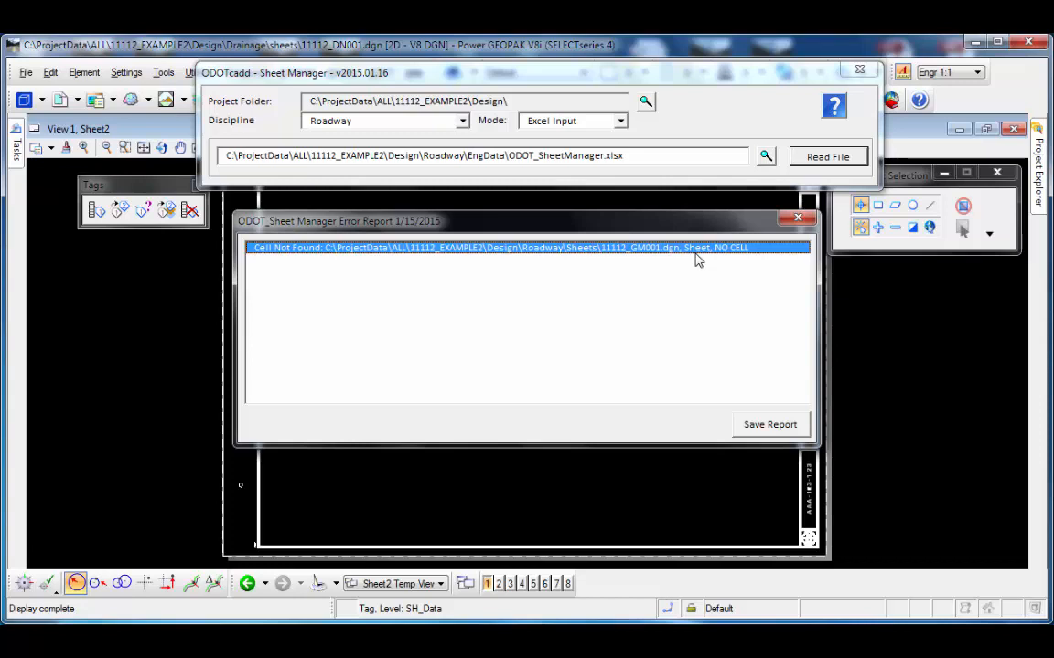
pyautogui.click(797, 218)
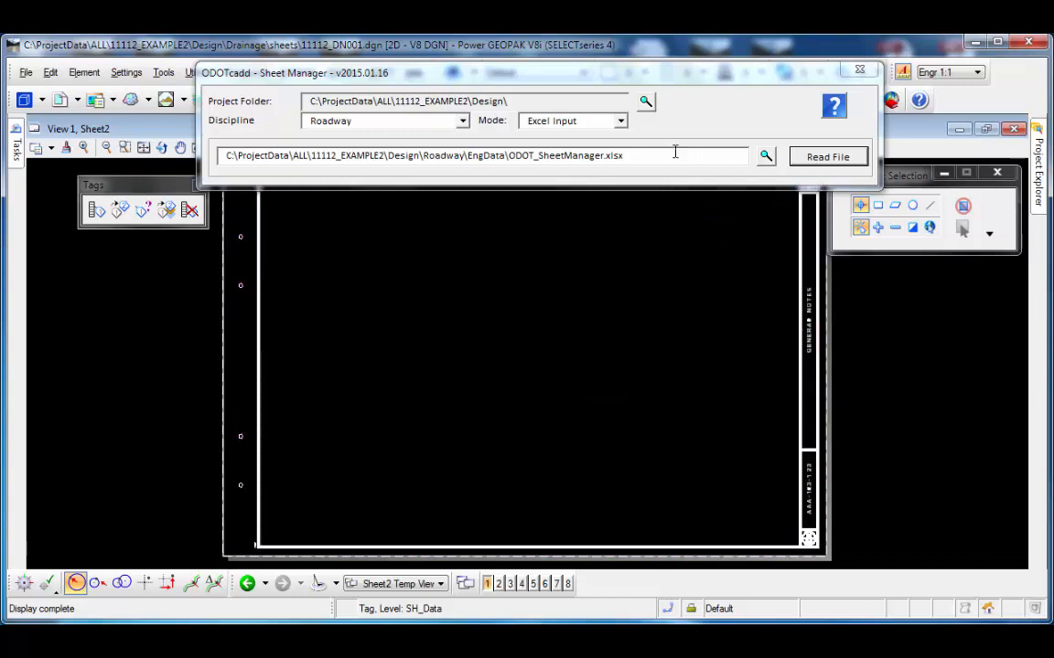
# Step: Switch the Sheet Manager to Single File mode and refresh the Roadway sheet list
pyautogui.click(622, 122)
pyautogui.click(622, 136)
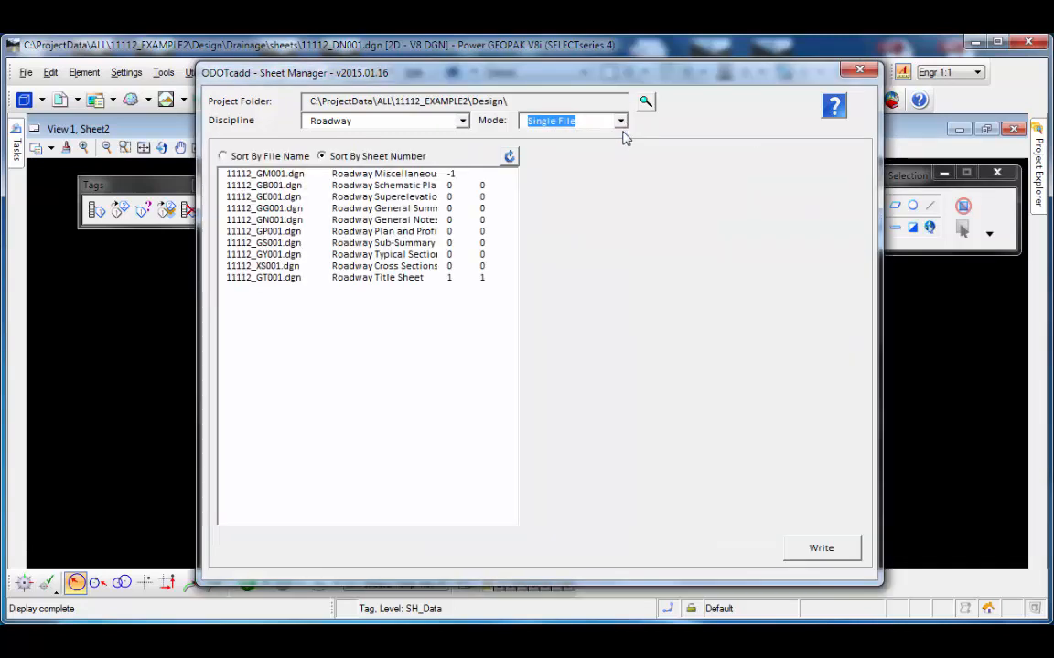
pyautogui.click(425, 186)
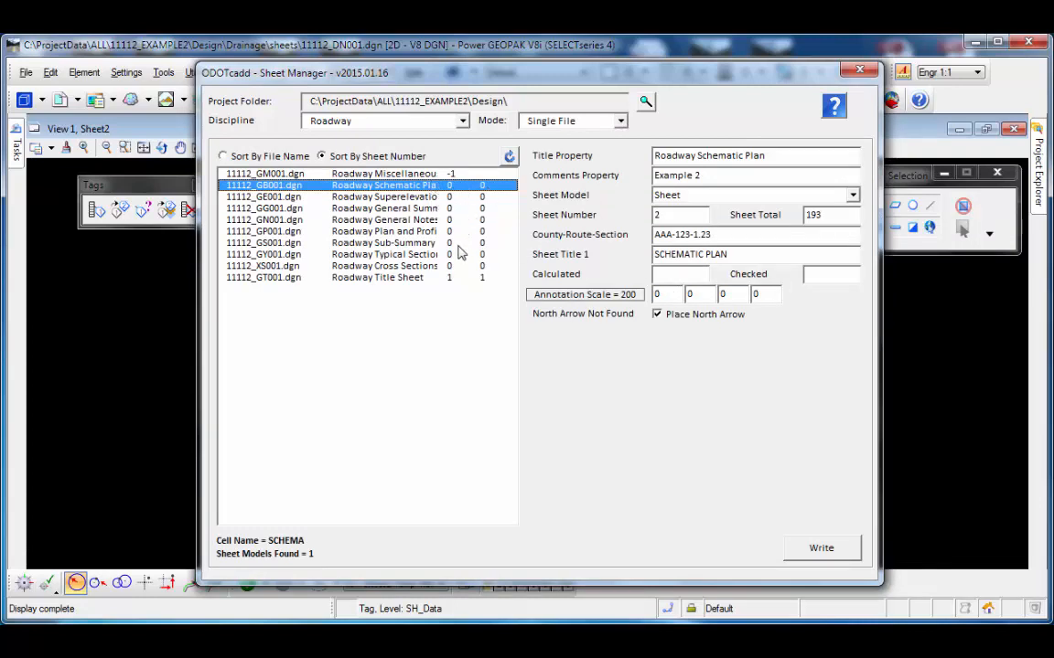
pyautogui.click(509, 157)
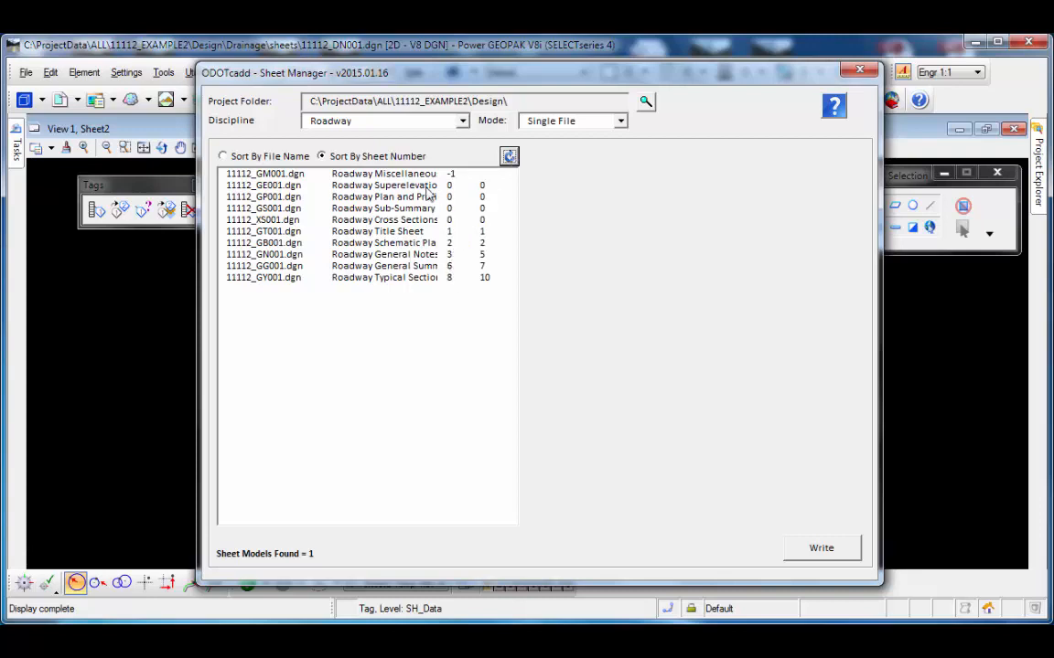
# Step: Review the tag data of the Title Sheet, Schematic Plan, General Notes, General Summary and Typical Sections files
pyautogui.click(450, 232)
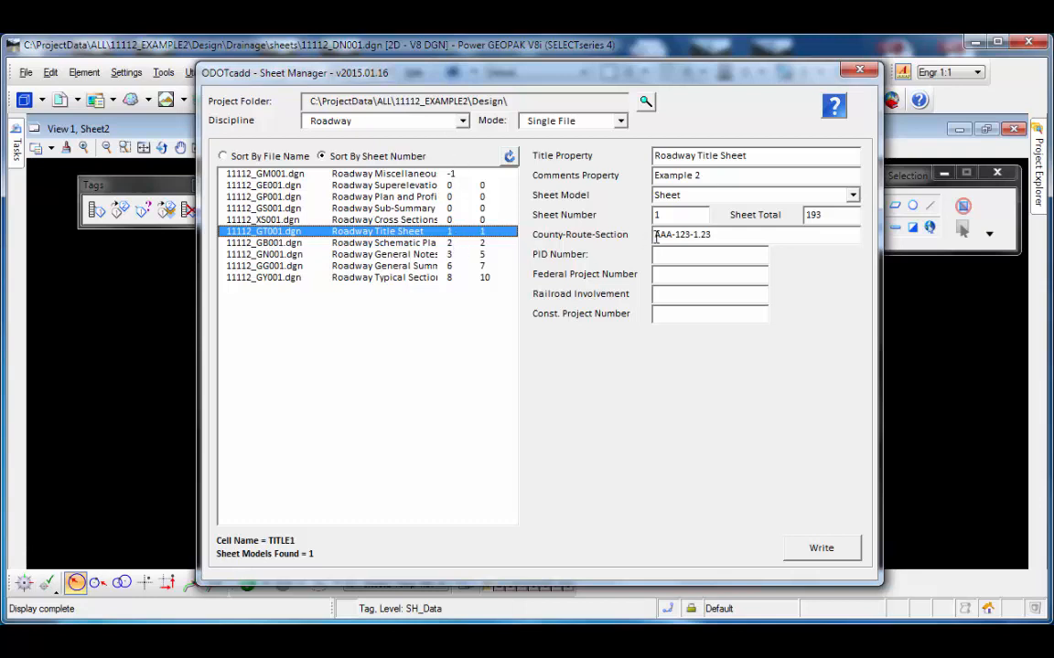
pyautogui.click(451, 244)
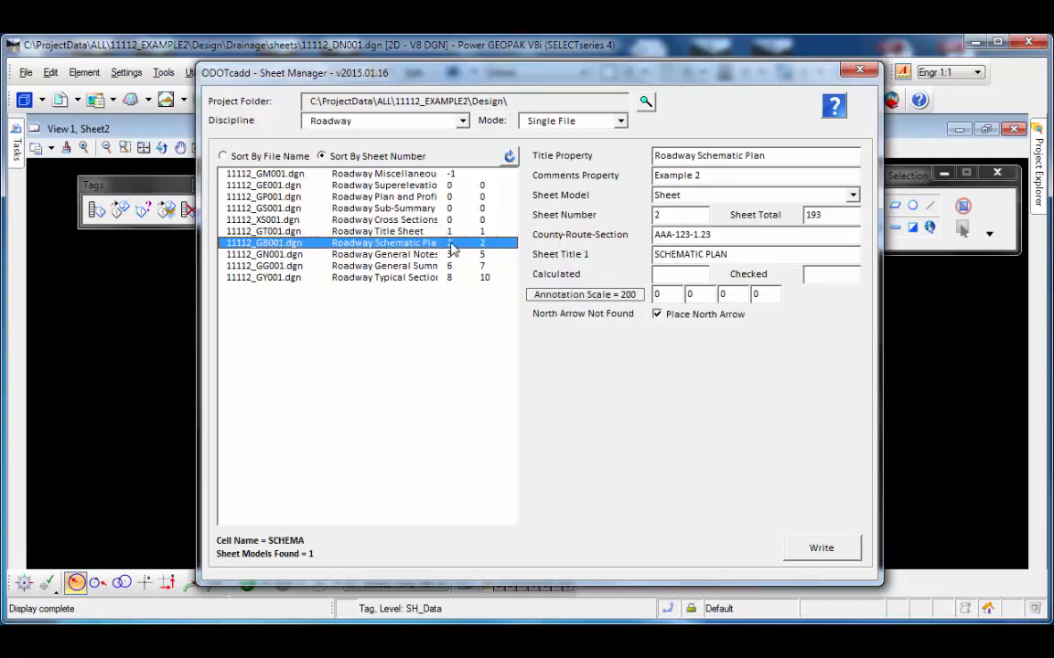
pyautogui.click(450, 255)
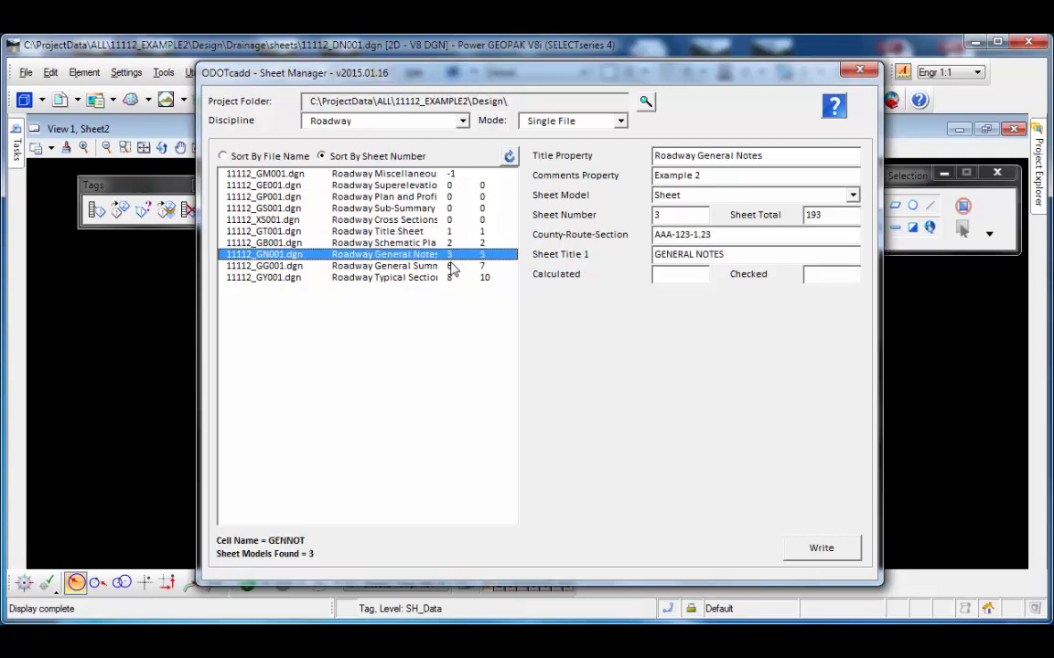
pyautogui.click(451, 266)
pyautogui.click(451, 278)
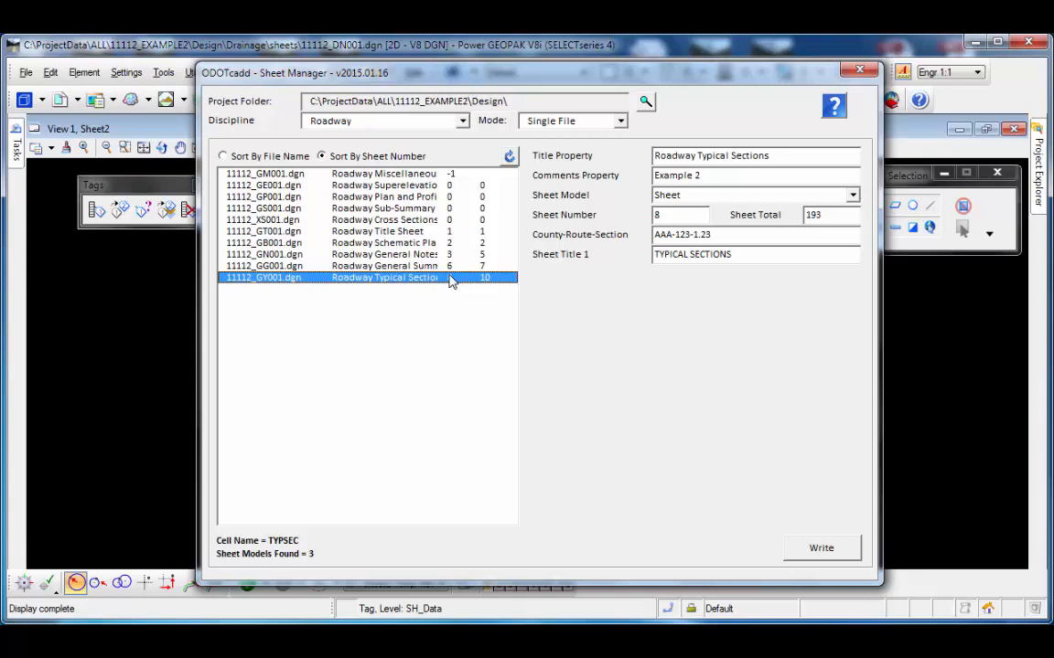
# Step: Open the Roadway Title Sheet file 11112_GT001.dgn from the Sheet Manager list and close the Sheet Manager
pyautogui.click(425, 232)
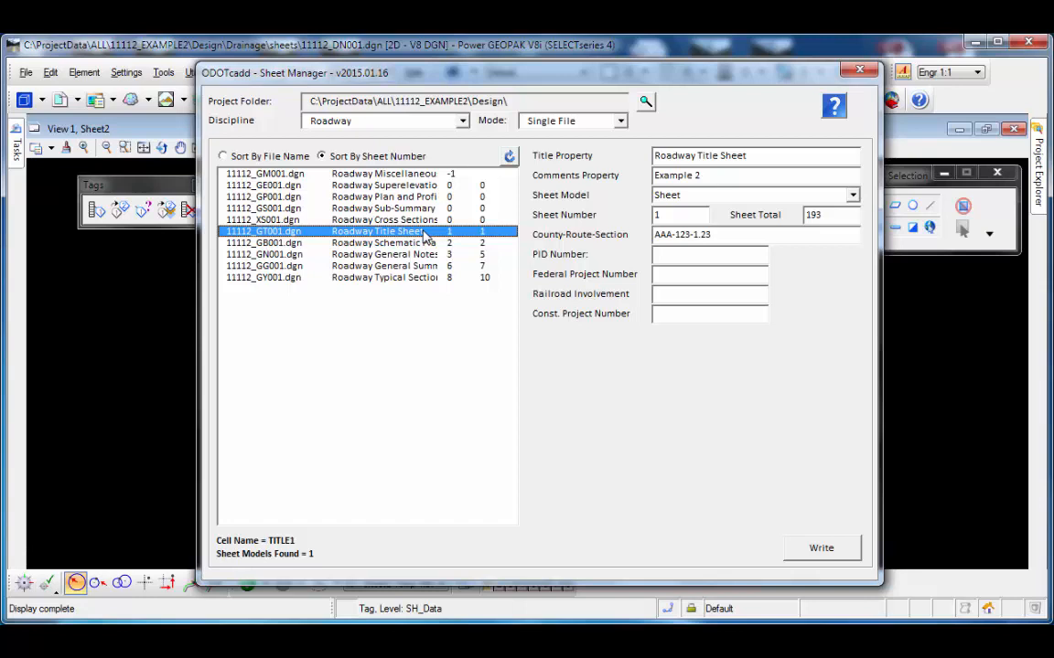
pyautogui.doubleClick(426, 232)
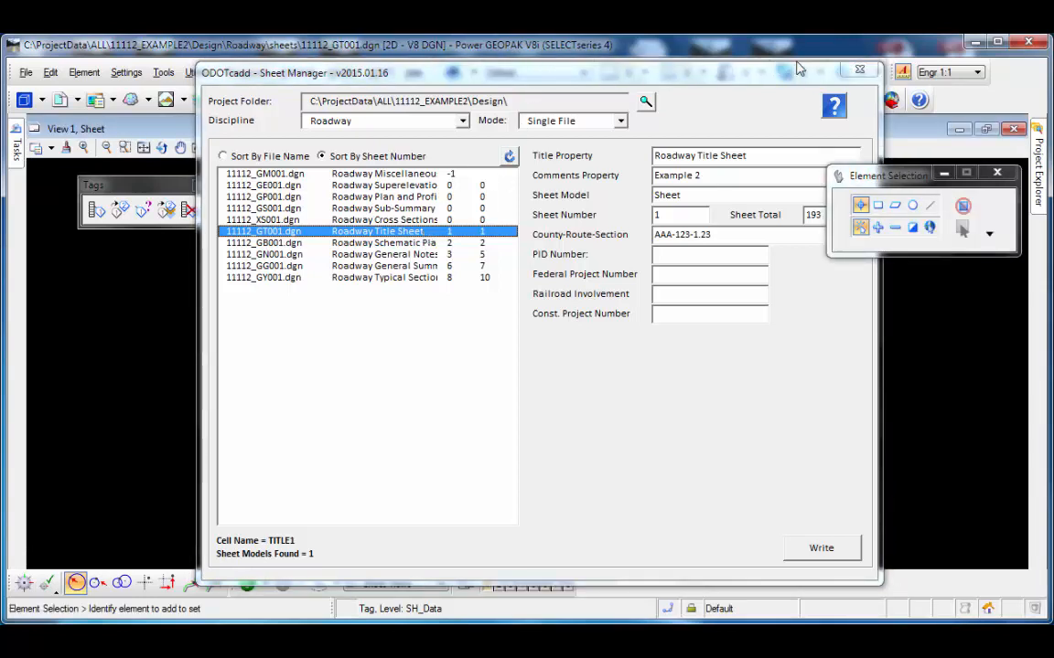
pyautogui.click(858, 73)
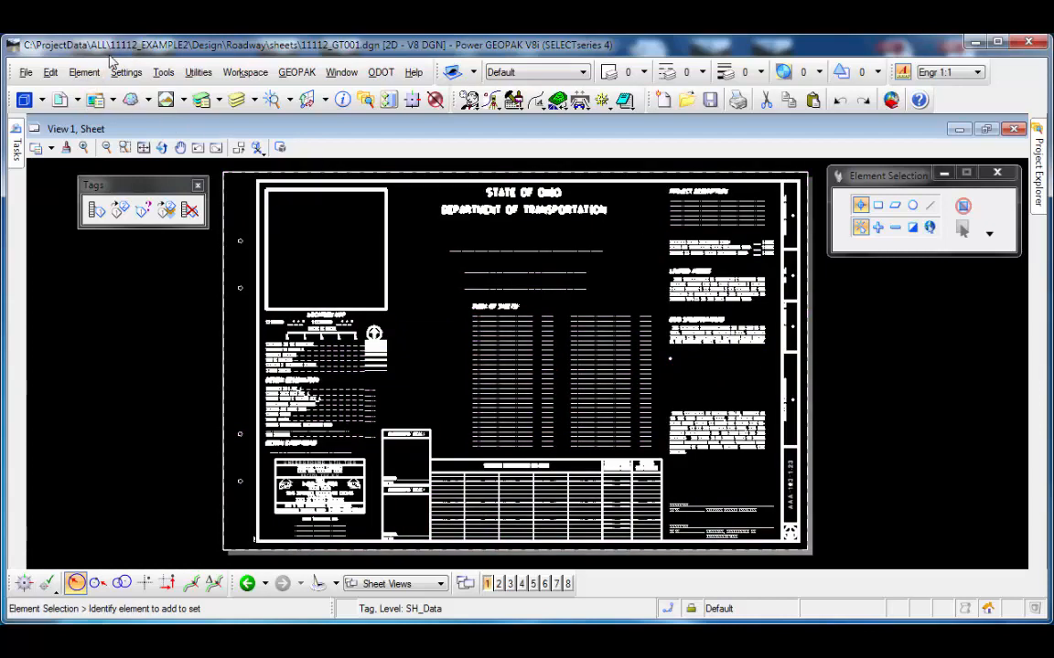
# Step: Open the ODOT_Sheets.cel cell library and preview the TITLE1 and TITLE1_INTERIOR cells
pyautogui.click(84, 72)
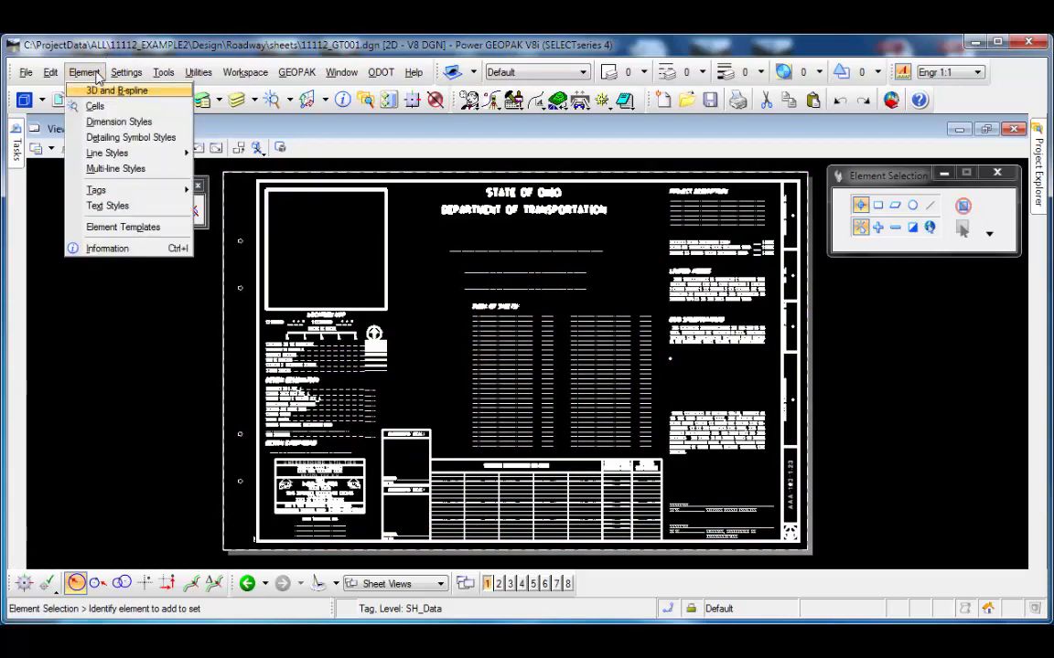
pyautogui.click(95, 107)
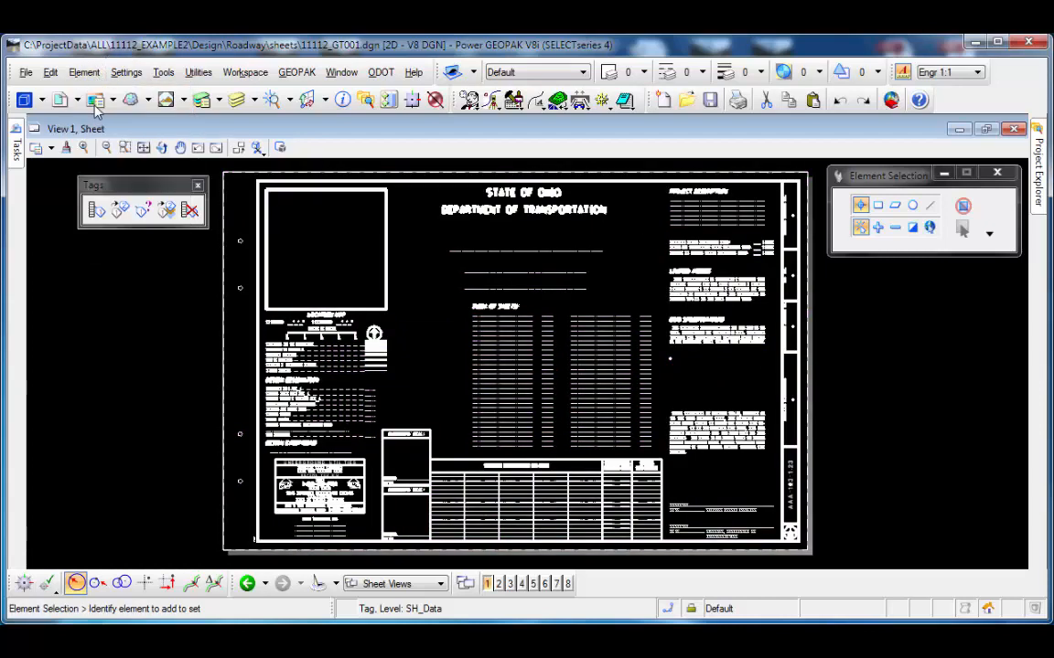
pyautogui.moveTo(327, 280); pyautogui.dragTo(328, 196)
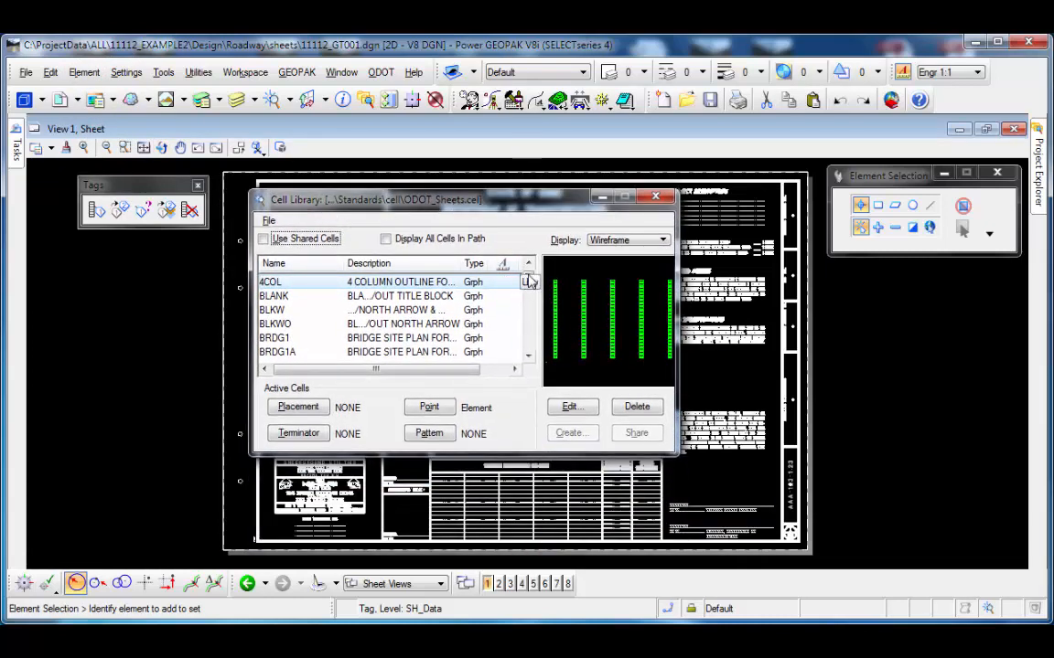
pyautogui.moveTo(528, 282); pyautogui.dragTo(531, 336)
pyautogui.click(316, 312)
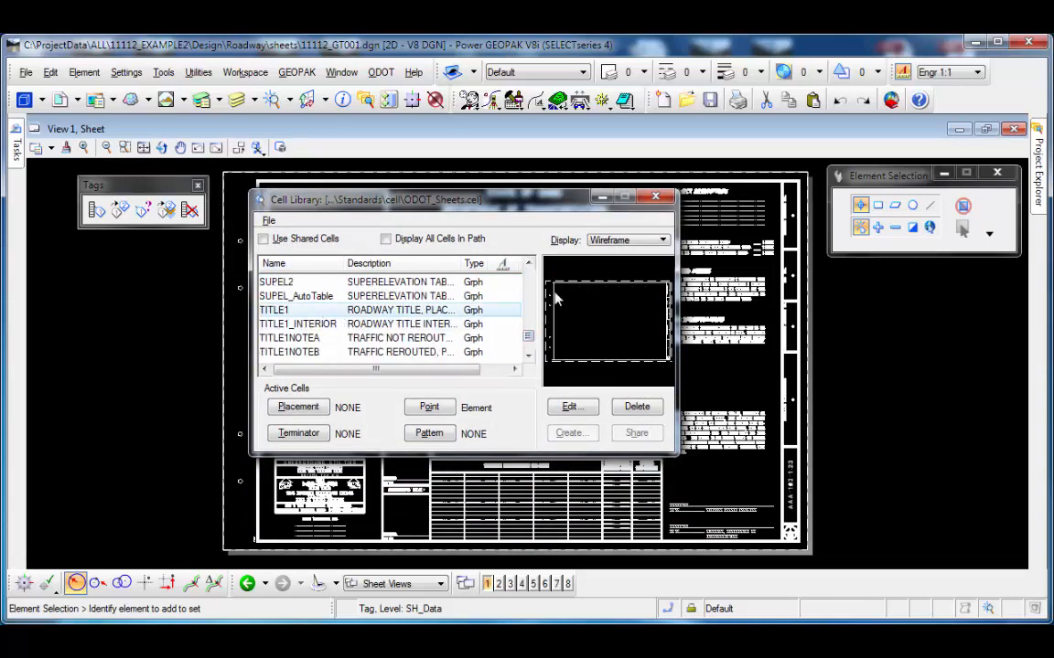
pyautogui.click(293, 326)
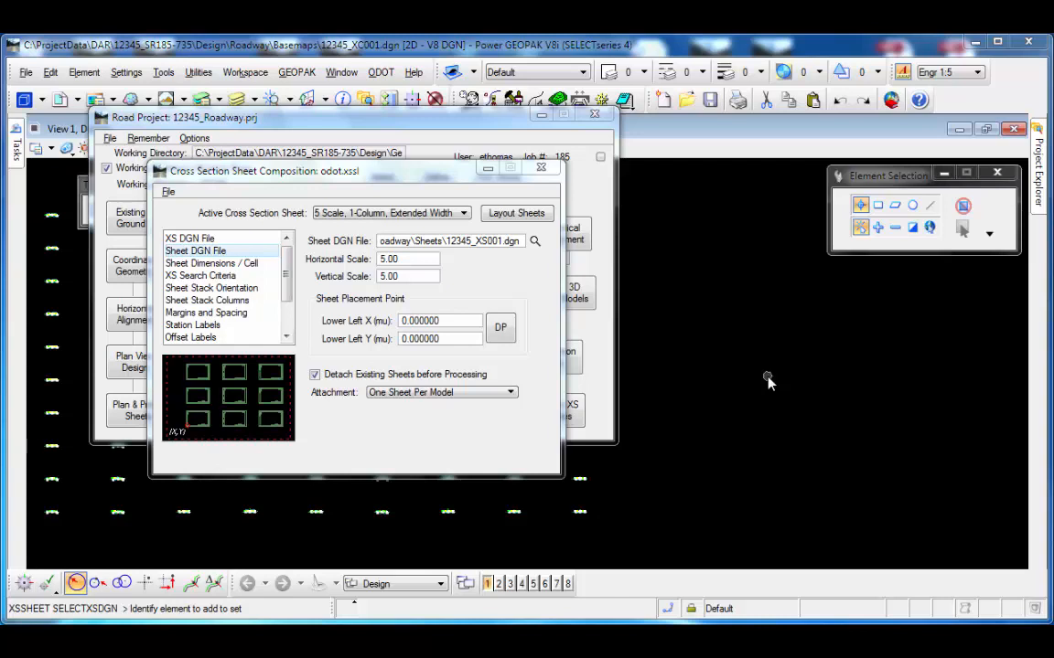
# Step: Set the attachment option of the sheet DGN file to One Sheet Per Model in the cross section sheet composition
pyautogui.moveTo(345, 172); pyautogui.dragTo(344, 165)
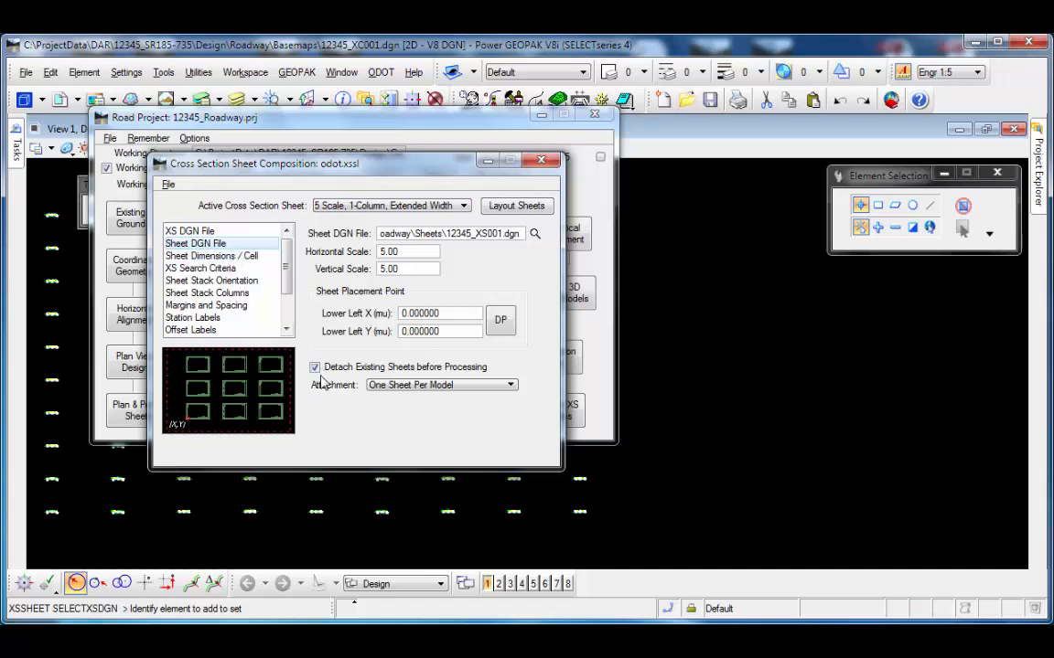
pyautogui.click(380, 394)
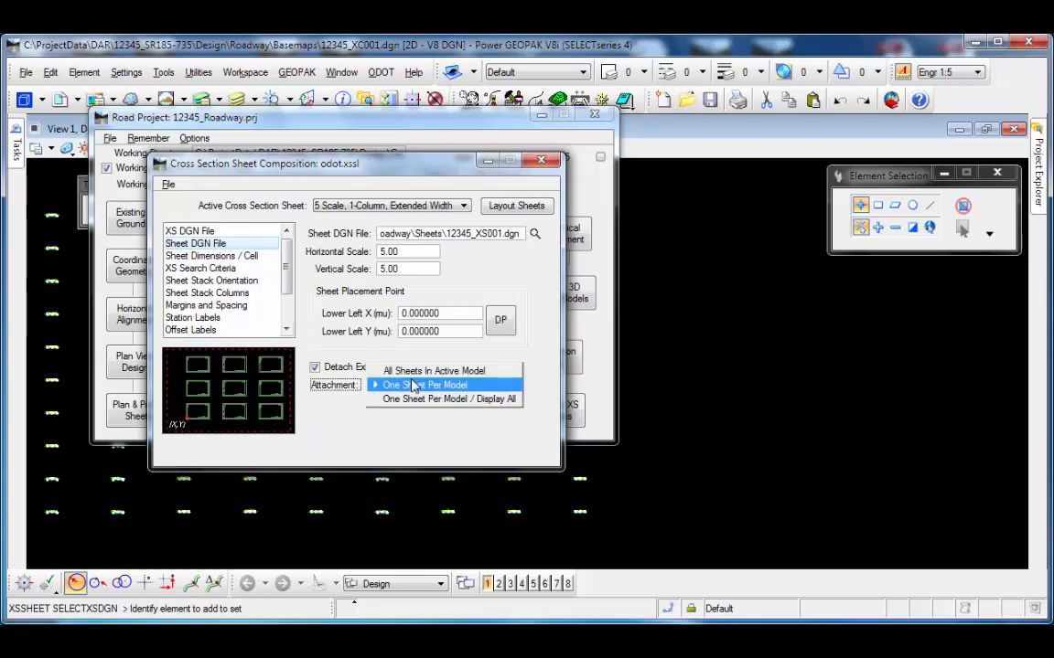
pyautogui.click(416, 386)
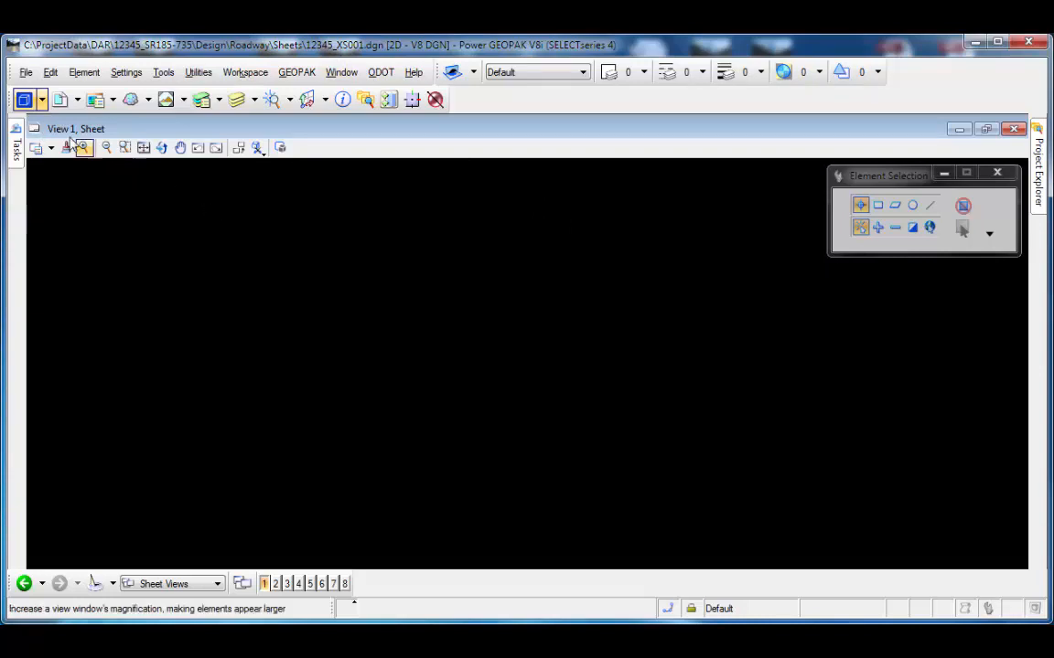
# Step: Open the model list of 12345_XS001.dgn and activate the first XS_SHEET temporary sheet model
pyautogui.click(24, 100)
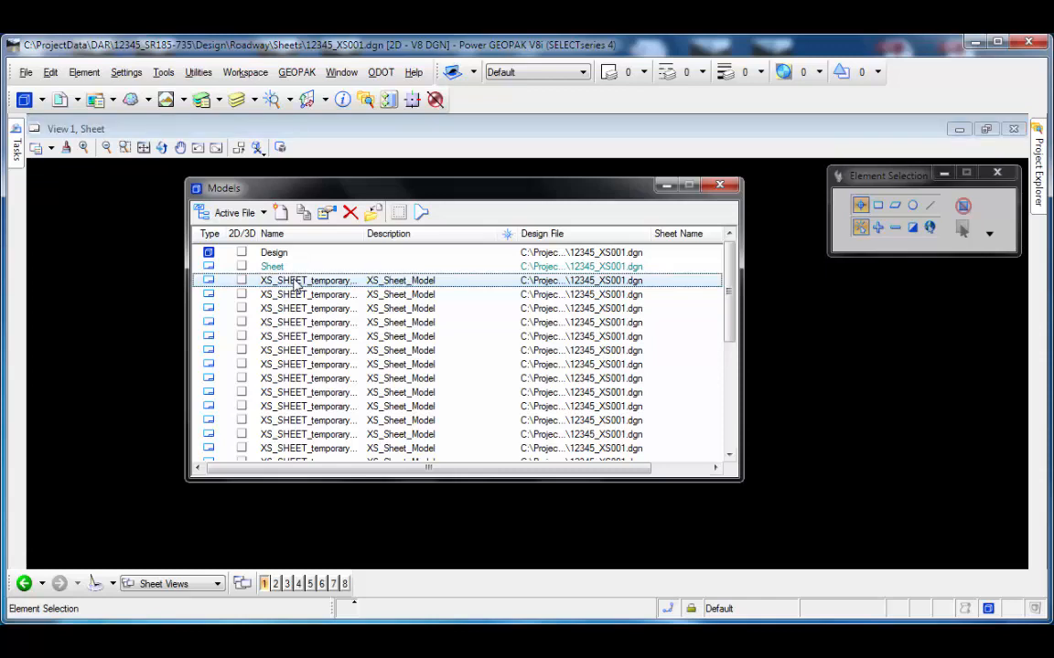
pyautogui.doubleClick(294, 283)
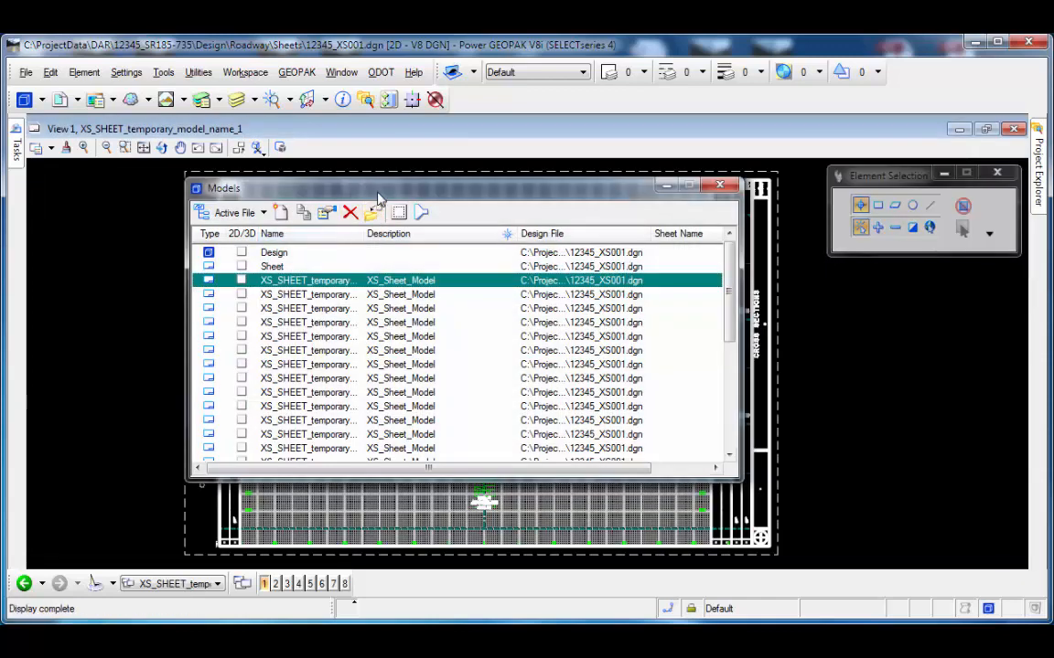
pyautogui.moveTo(378, 195)
pyautogui.mouseDown()
pyautogui.moveTo(585, 261)
pyautogui.moveTo(876, 448)
pyautogui.moveTo(368, 213)
pyautogui.mouseUp()
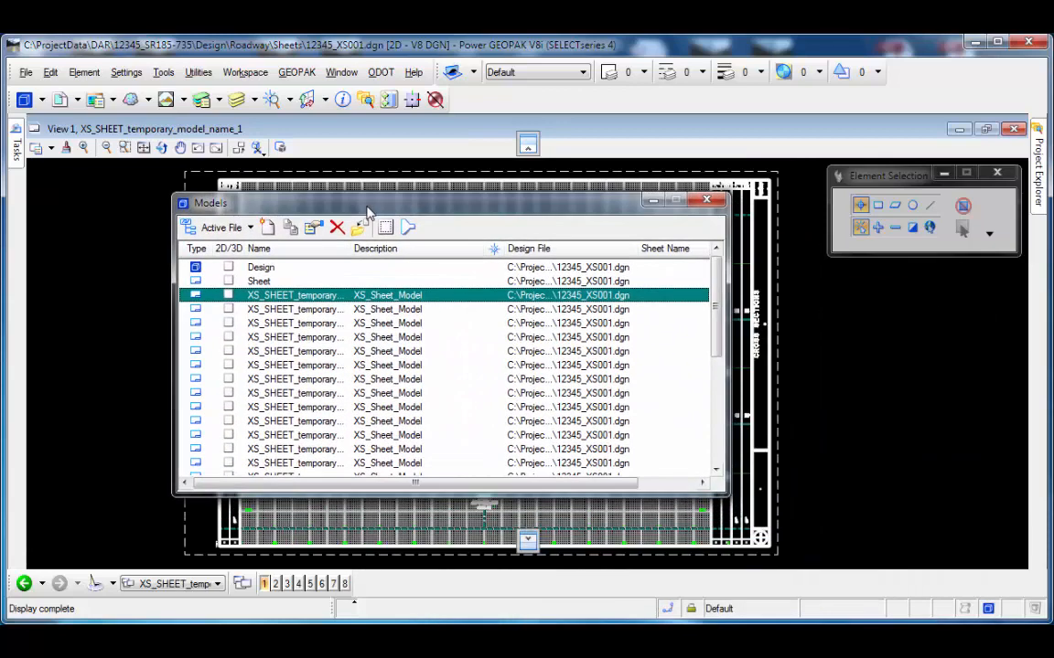
# Step: Delete the model named Sheet from the file and close the model list
pyautogui.click(260, 280)
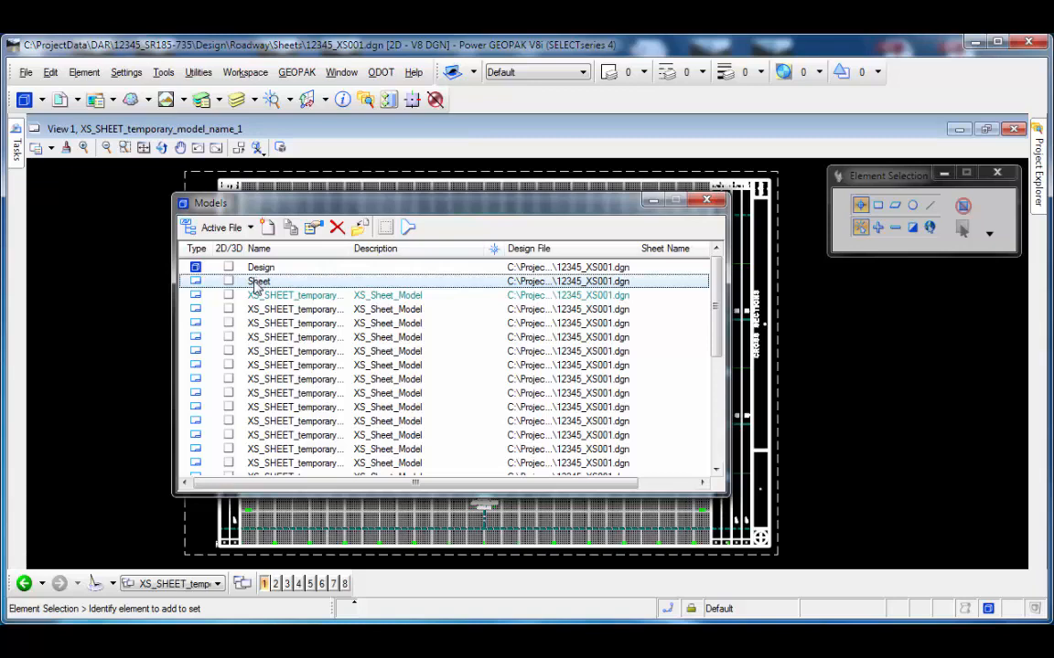
pyautogui.click(336, 227)
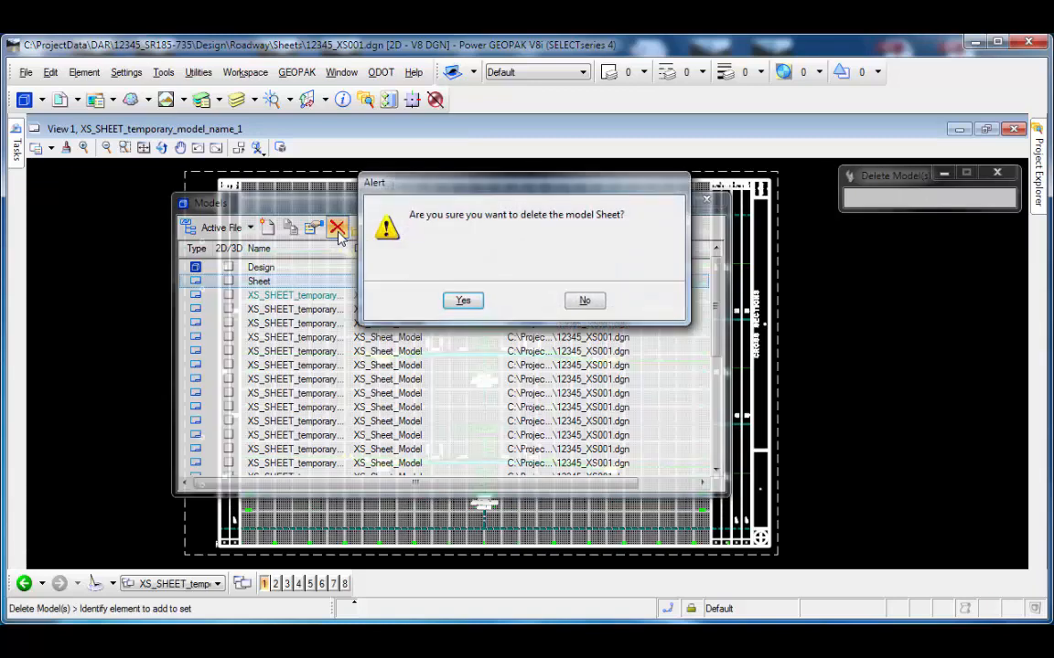
pyautogui.click(463, 300)
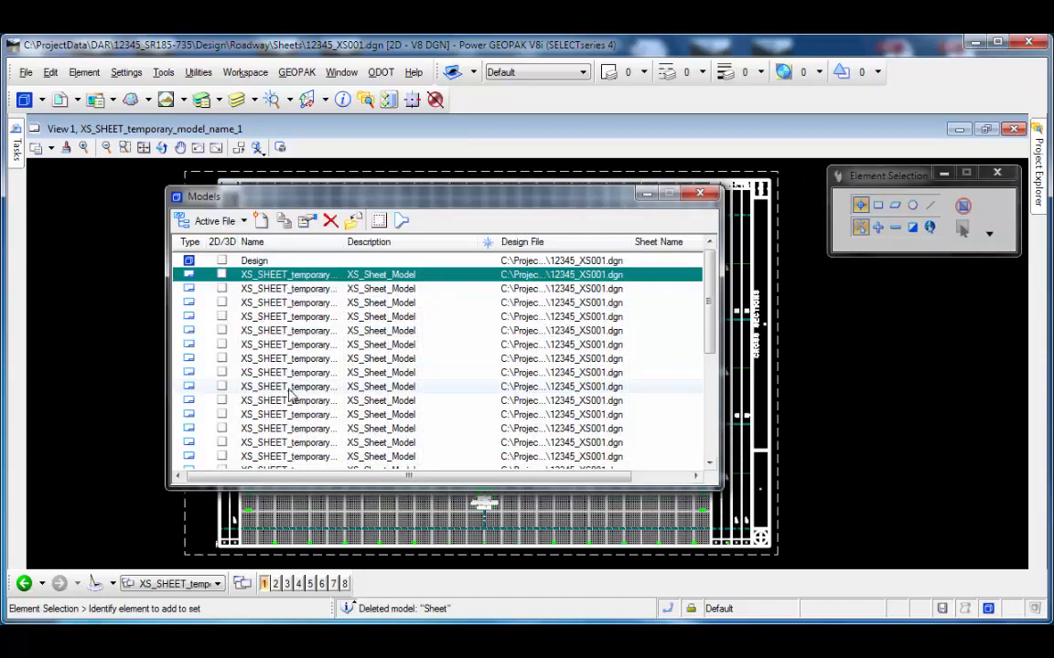
pyautogui.click(701, 194)
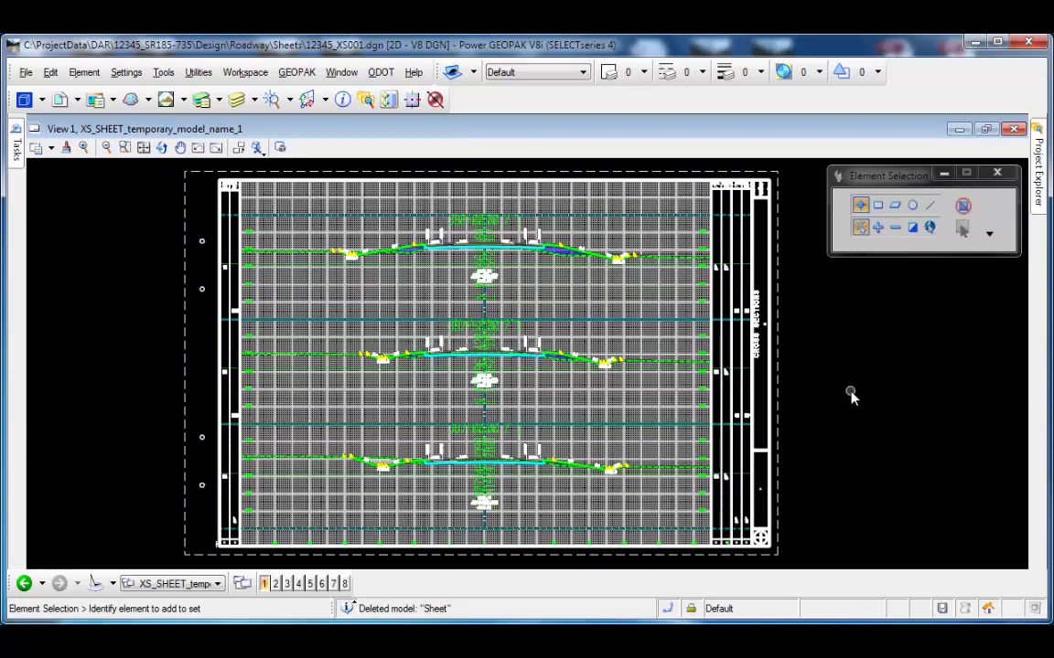
# Step: Open the ODOT XS Sheet Manager and choose CROSS as the cross section sheet cell used
pyautogui.click(381, 73)
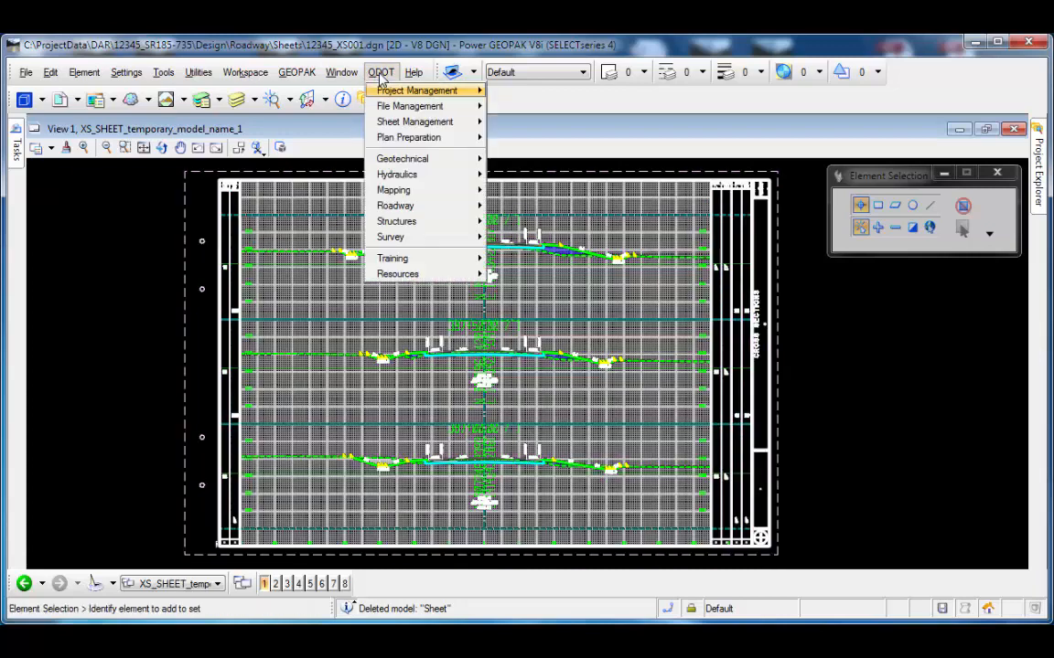
pyautogui.moveTo(400, 125)
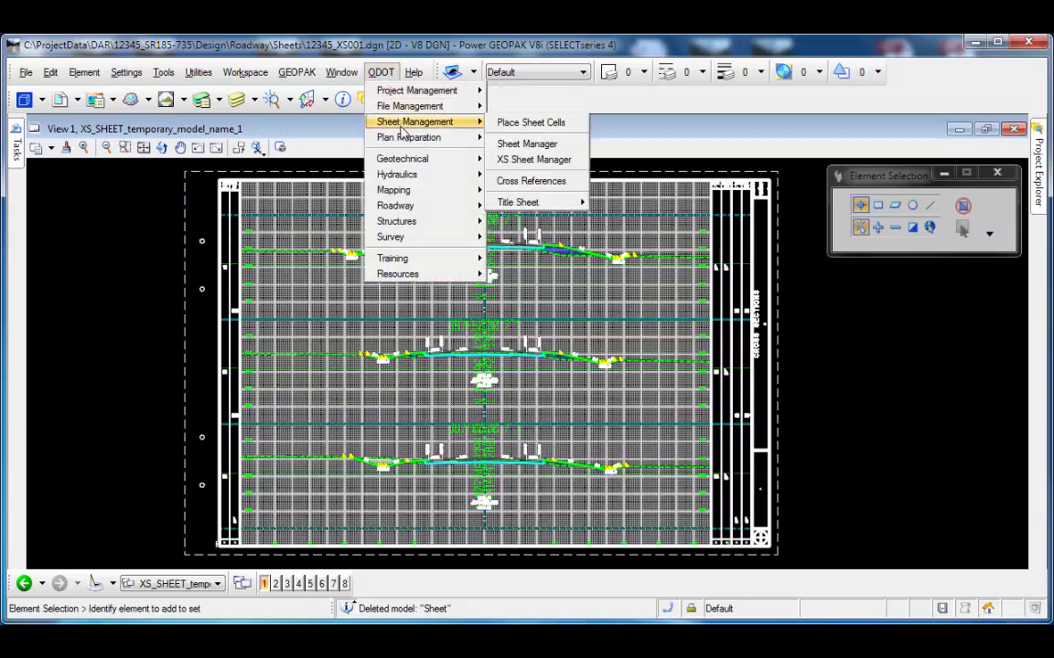
pyautogui.click(526, 160)
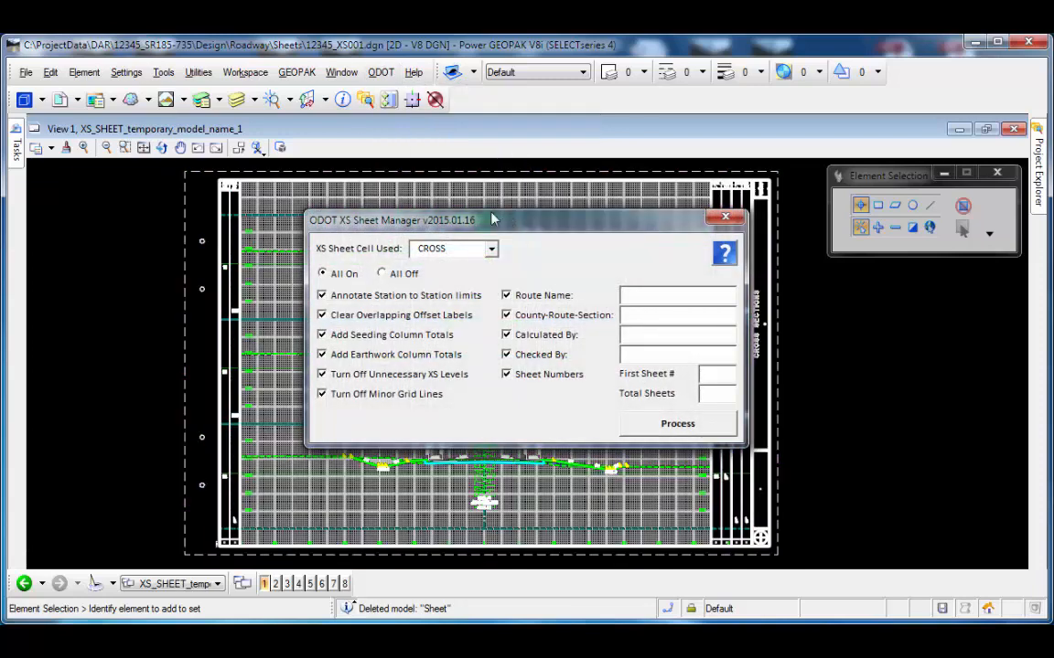
pyautogui.moveTo(492, 220); pyautogui.dragTo(311, 152)
pyautogui.click(312, 181)
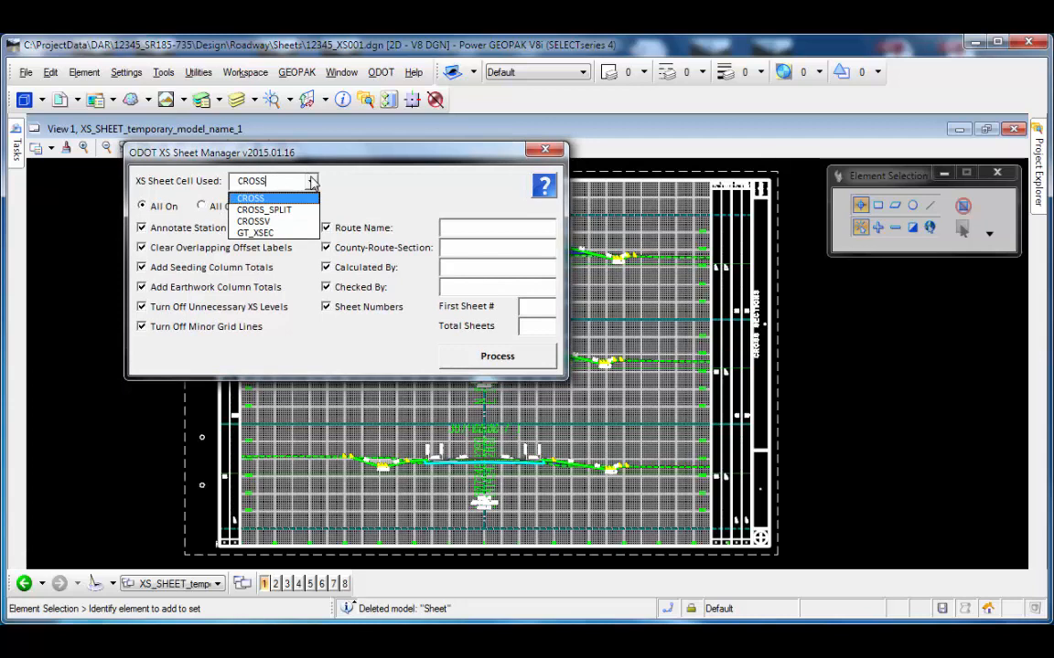
pyautogui.click(298, 201)
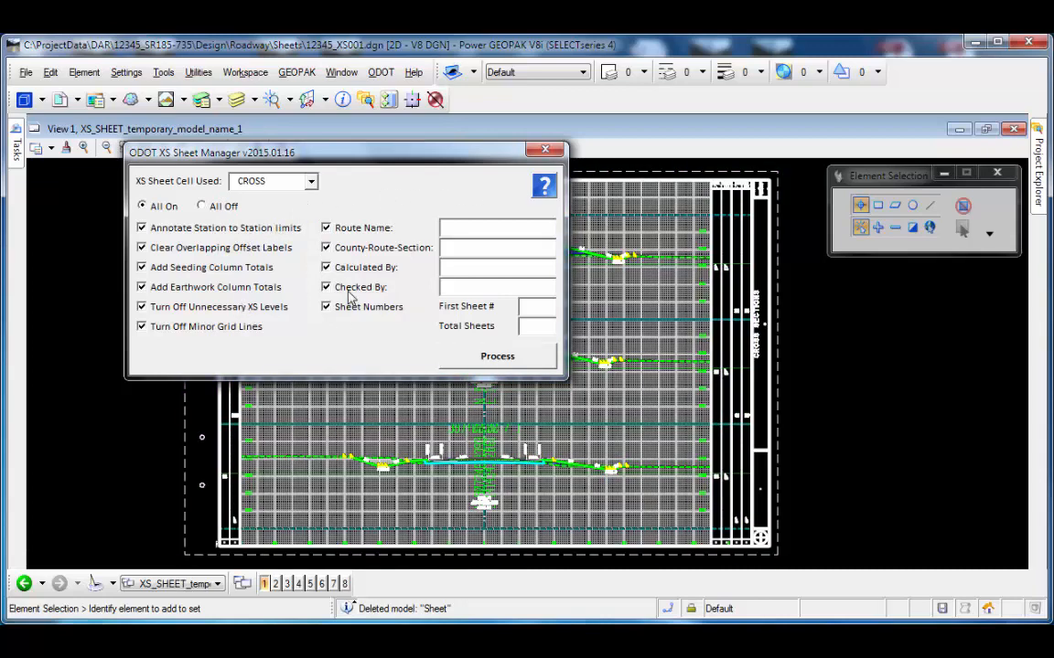
# Step: Toggle all XS Sheet Manager processing options off and back on
pyautogui.click(222, 206)
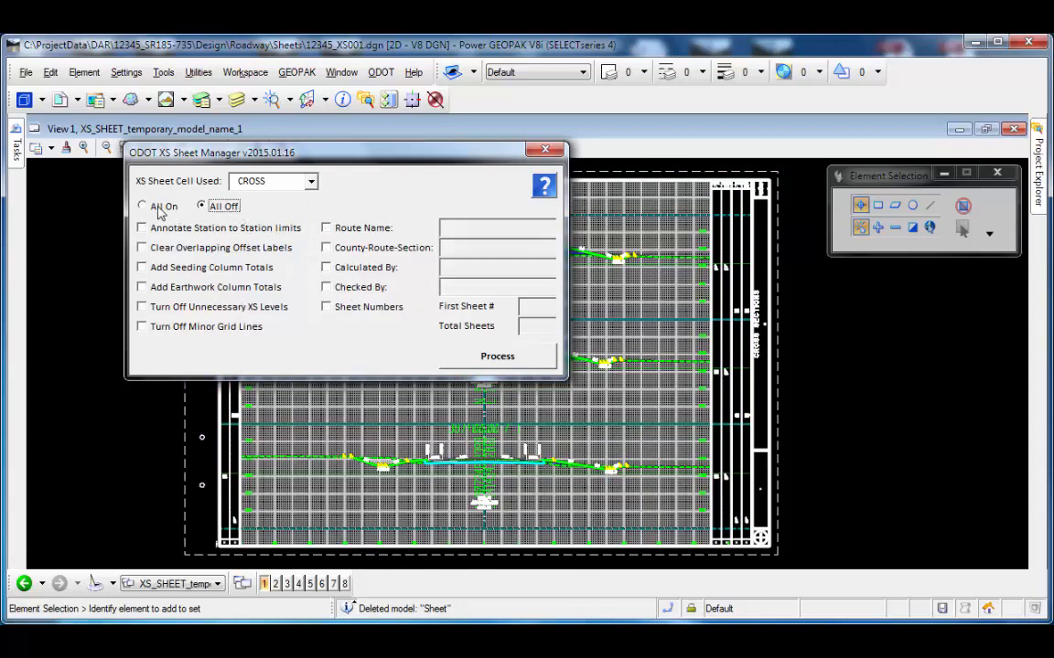
pyautogui.click(163, 207)
pyautogui.click(219, 207)
pyautogui.click(167, 209)
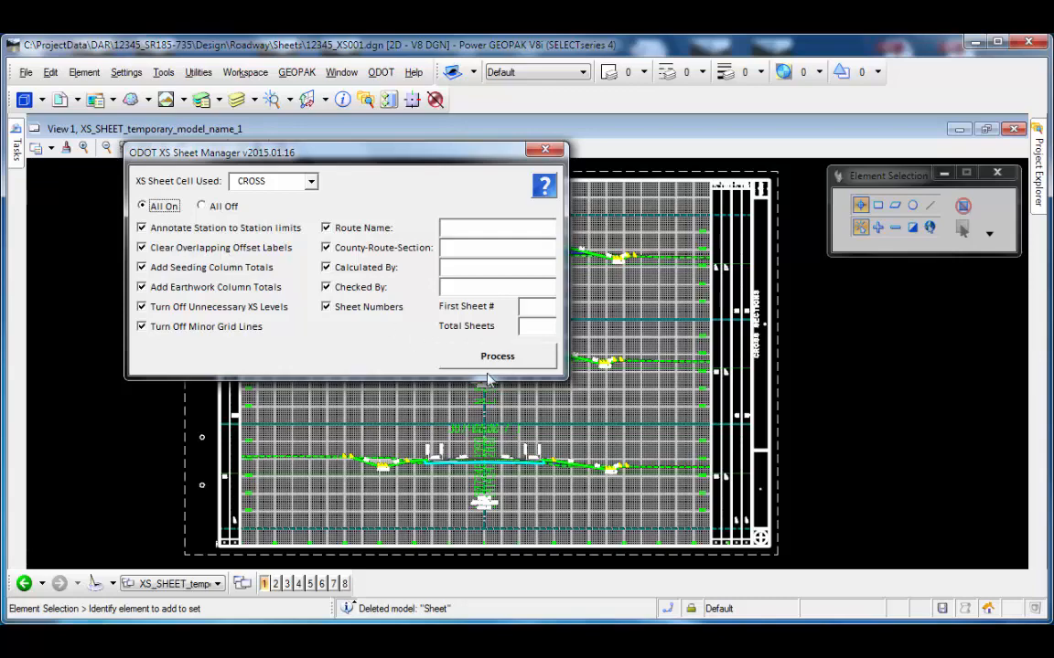
# Step: Examine the cross section sheet's offset labels, earthwork and seeding columns, sheet number block and grid lines before processing
pyautogui.scroll(3, 270, 547)
pyautogui.scroll(2, 273, 543)
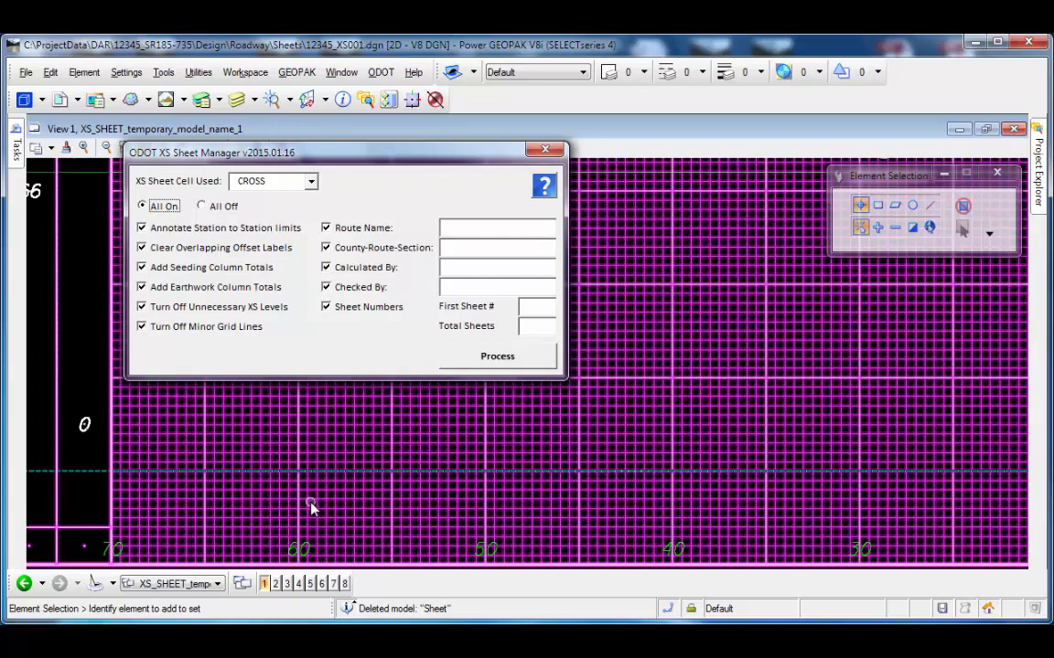
pyautogui.moveTo(310, 505); pyautogui.dragTo(409, 411, button='middle')
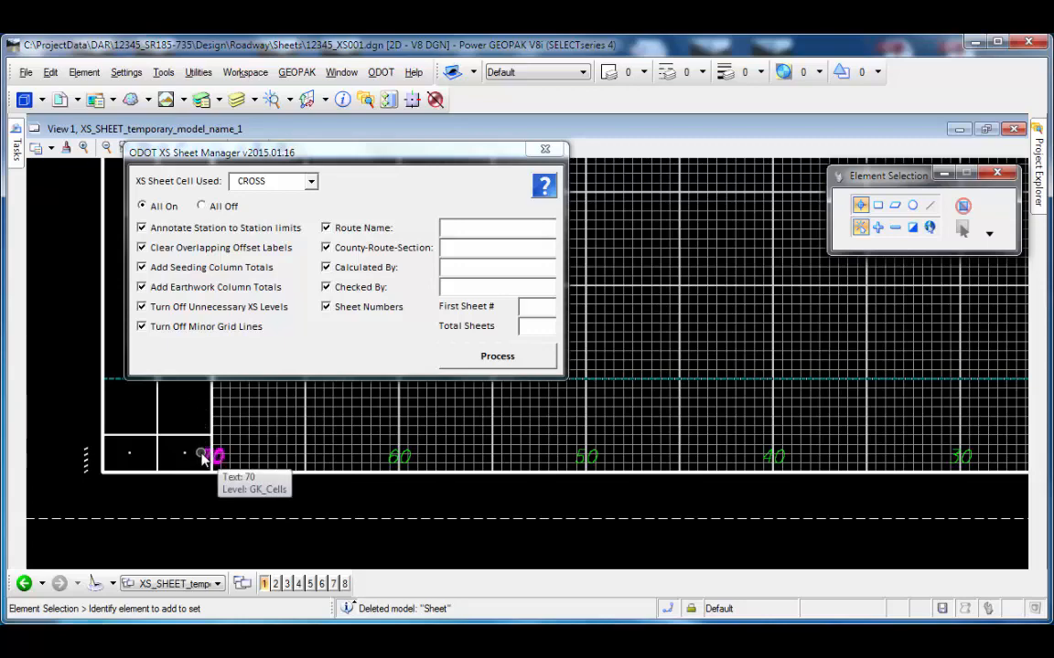
pyautogui.scroll(-3, 116, 457)
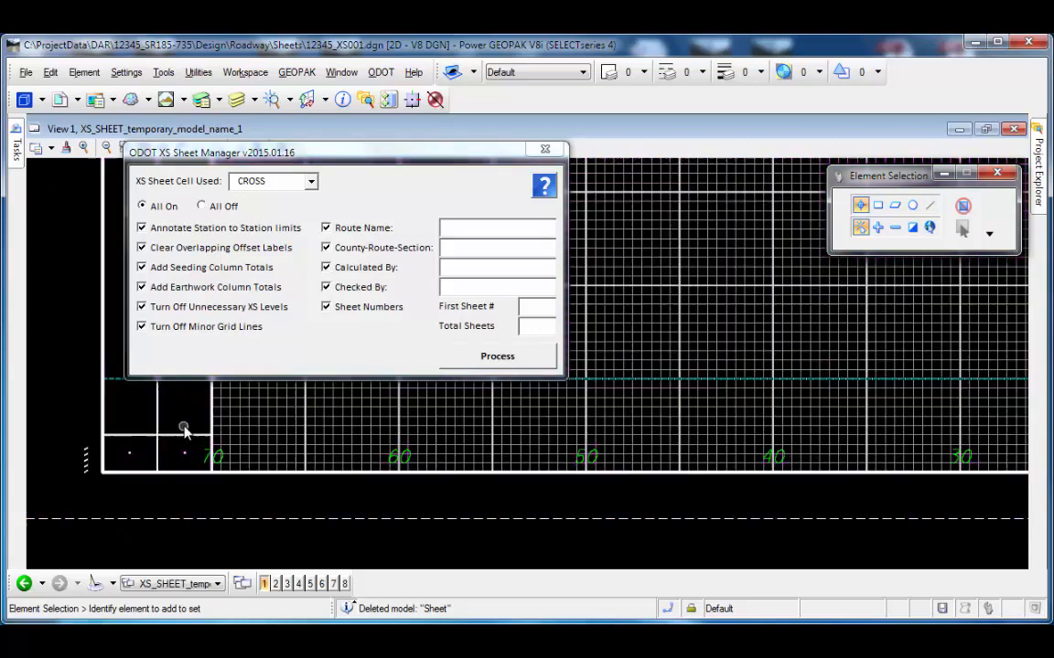
pyautogui.scroll(4, 682, 440)
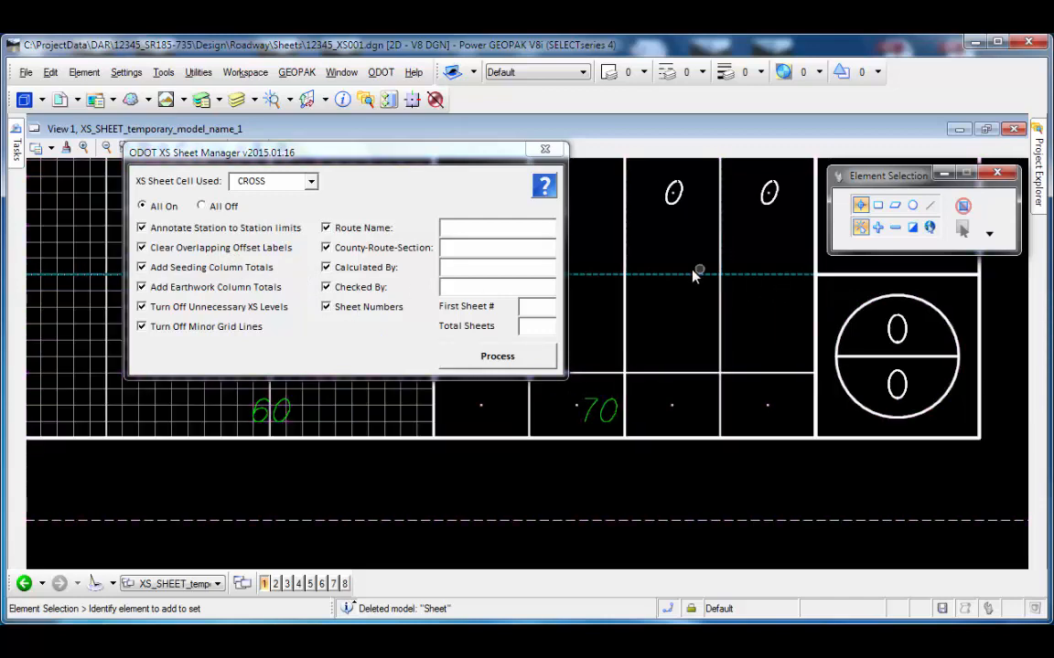
pyautogui.scroll(-3, 693, 273)
pyautogui.scroll(2, 692, 272)
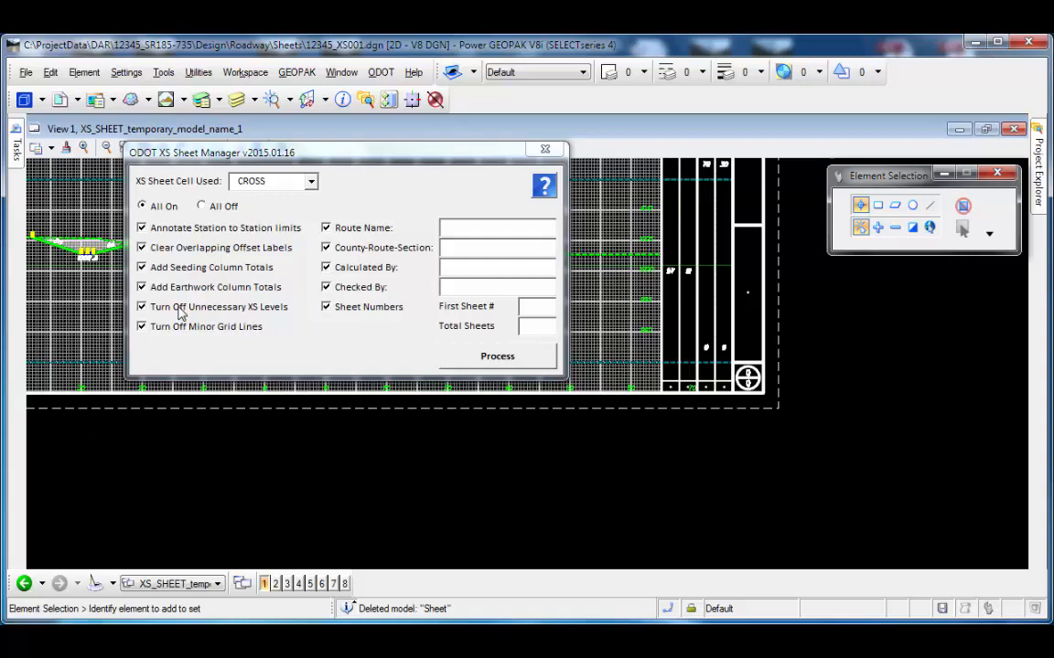
pyautogui.moveTo(590, 214); pyautogui.dragTo(782, 270, button='middle')
# Step: Enter S.R. 185 as the route name and DAR-185-7.35 as the county-route-section
pyautogui.moveTo(439, 152); pyautogui.dragTo(365, 124)
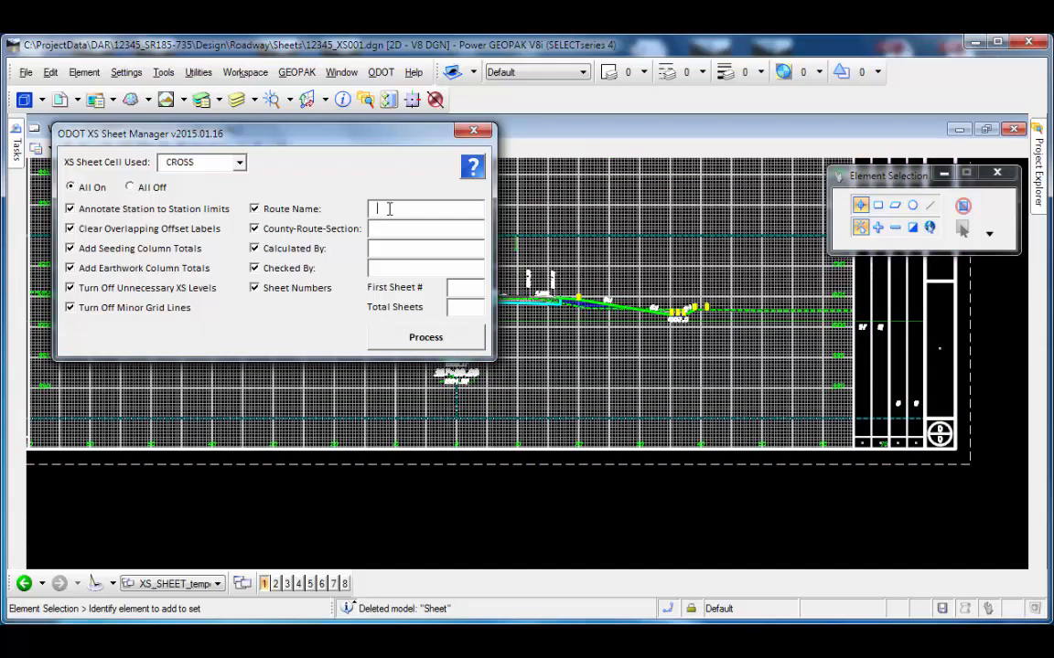
pyautogui.write('S.R. 185')
pyautogui.press('Tab')
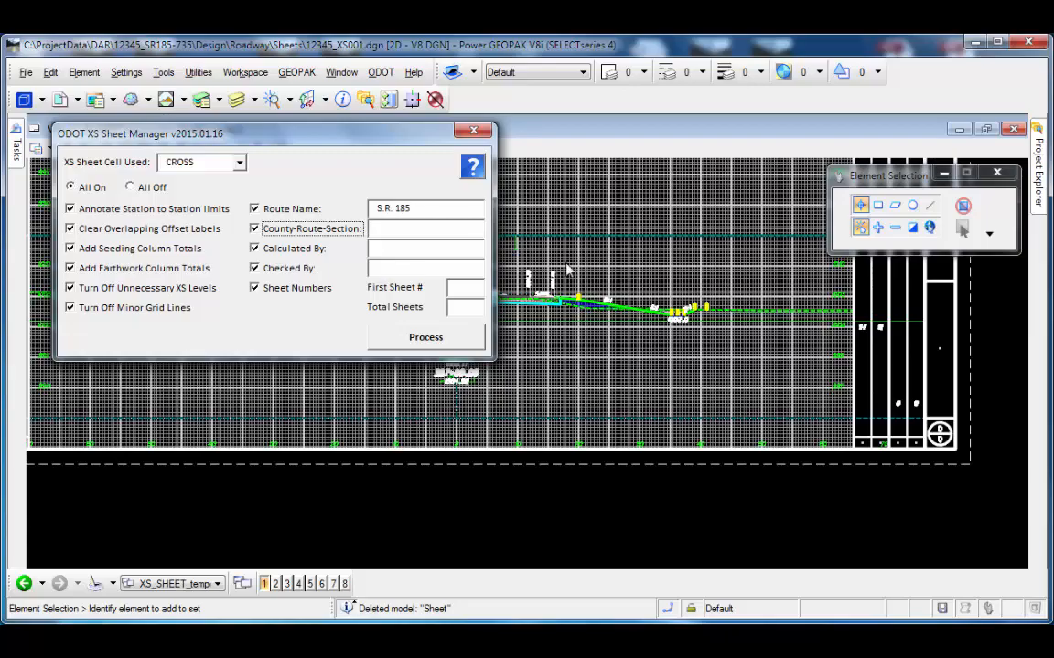
pyautogui.moveTo(749, 278); pyautogui.dragTo(701, 421, button='middle')
pyautogui.moveTo(783, 375); pyautogui.dragTo(694, 479, button='middle')
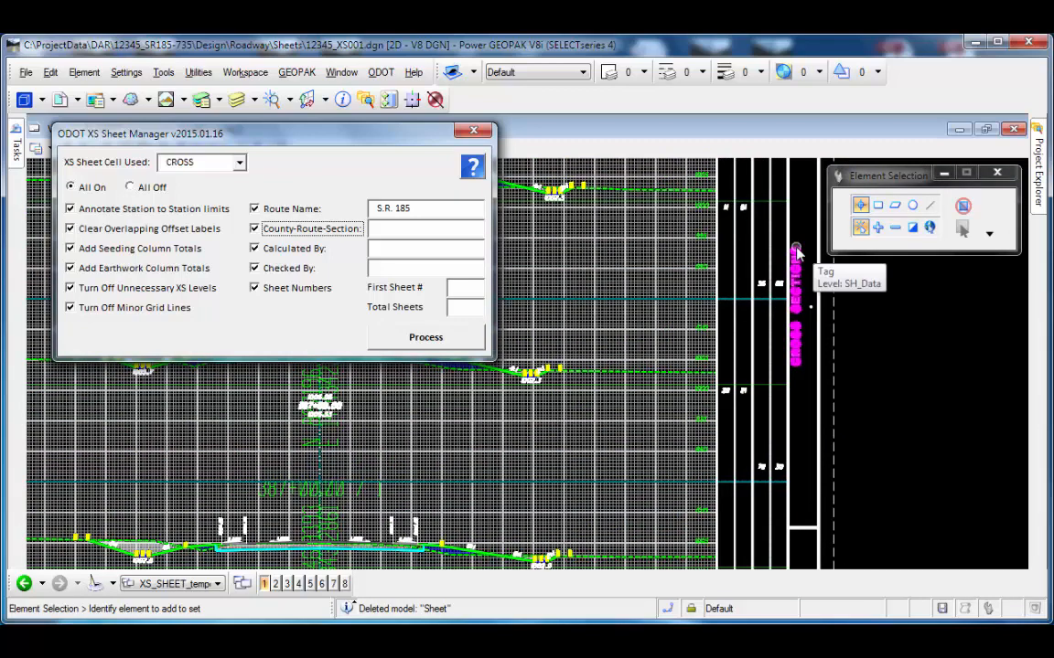
pyautogui.click(411, 236)
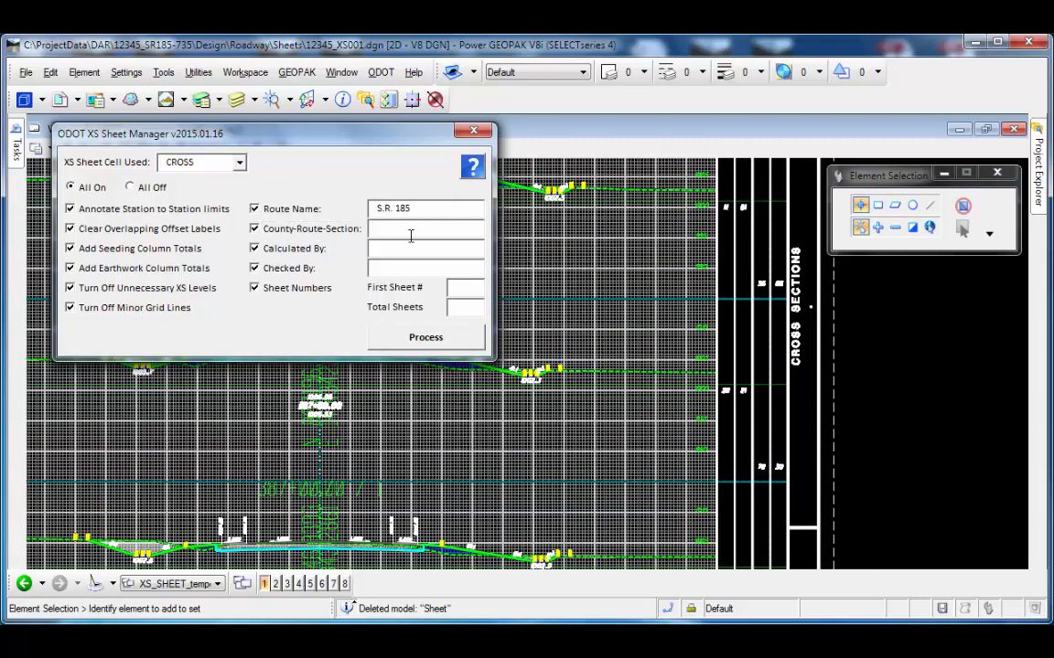
pyautogui.write('DAR-185-7.35')
pyautogui.press('Tab')
# Step: Enter AAA for Calculated By and BBB for Checked By
pyautogui.click(399, 249)
pyautogui.write('AAA')
pyautogui.press('Tab')
pyautogui.click(394, 267)
pyautogui.write('BBB')
pyautogui.press('Tab')
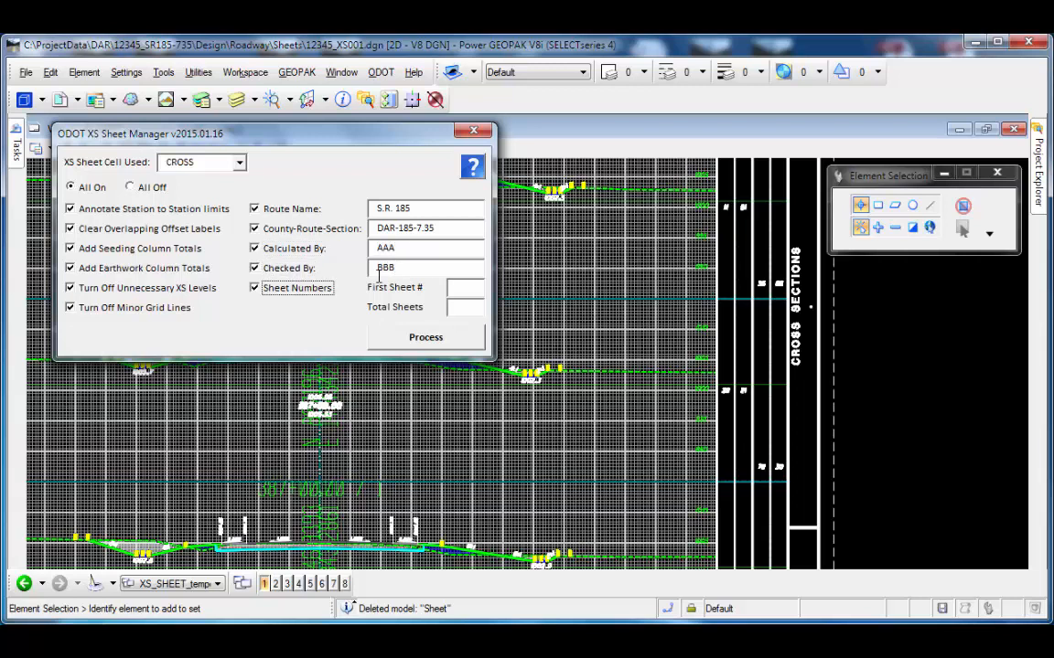
# Step: Set the first sheet number to 150 and total sheets to 200, and process the cross section sheets
pyautogui.click(476, 290)
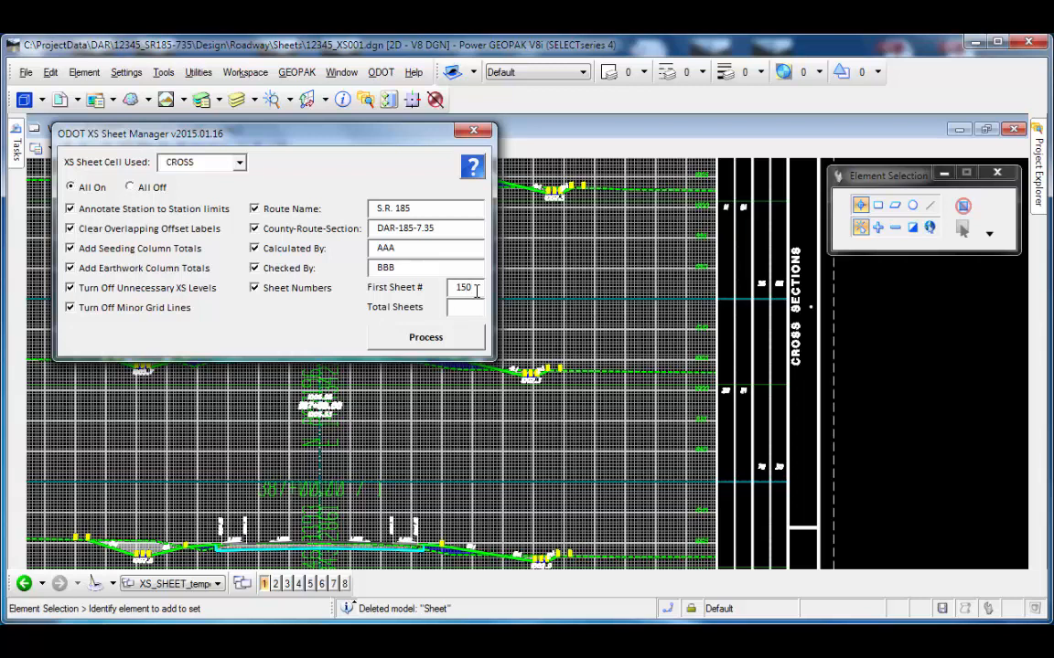
pyautogui.press('Tab')
pyautogui.write('200')
pyautogui.press('Tab')
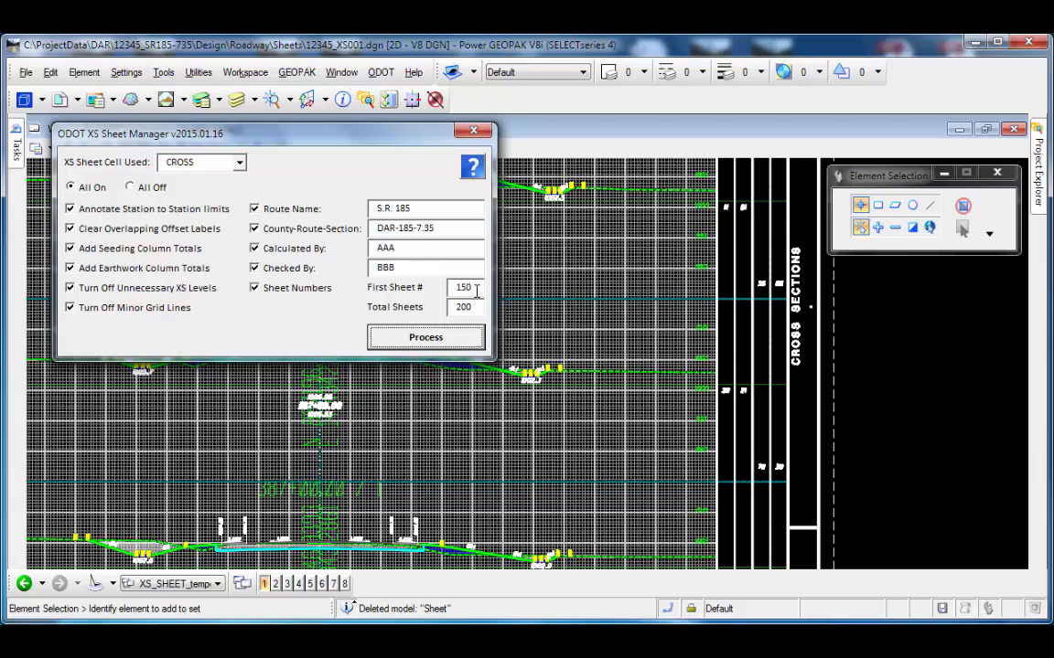
pyautogui.click(440, 342)
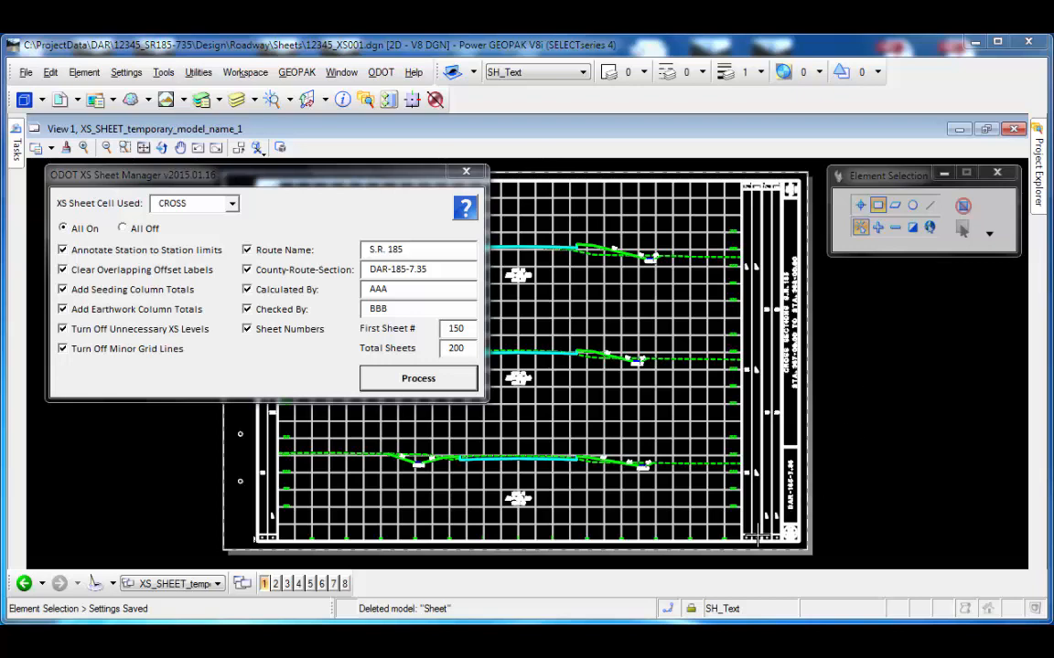
# Step: Inspect the processed sheet's number block, county-route-section text, column values and station-limits title along the title block
pyautogui.scroll(5, 683, 476)
pyautogui.moveTo(688, 470); pyautogui.dragTo(748, 413, button='middle')
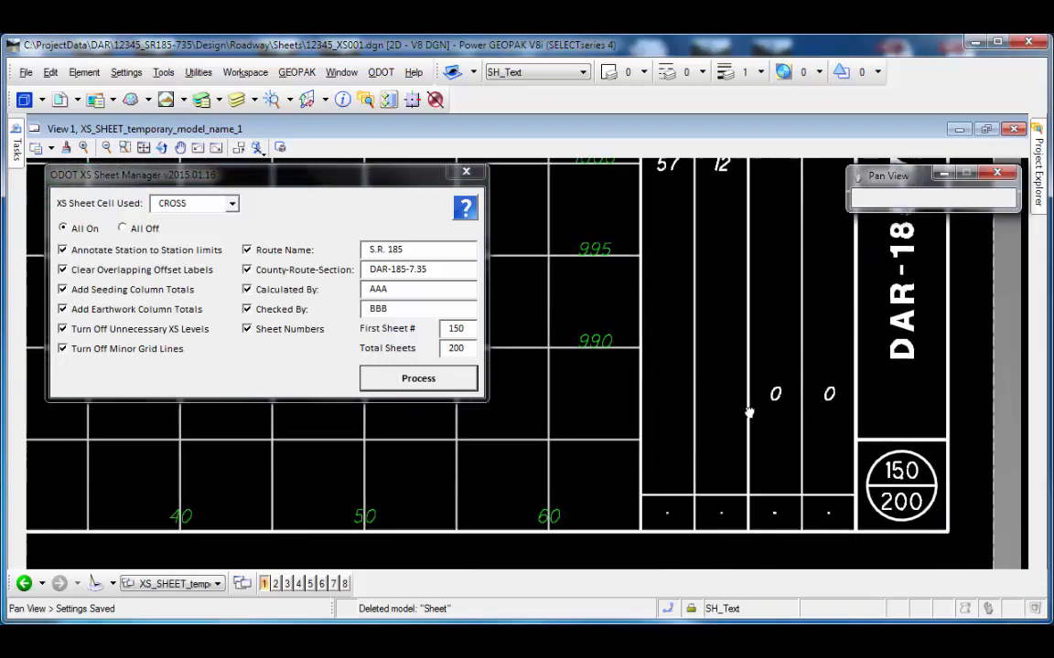
pyautogui.scroll(-2, 748, 414)
pyautogui.scroll(-1, 743, 286)
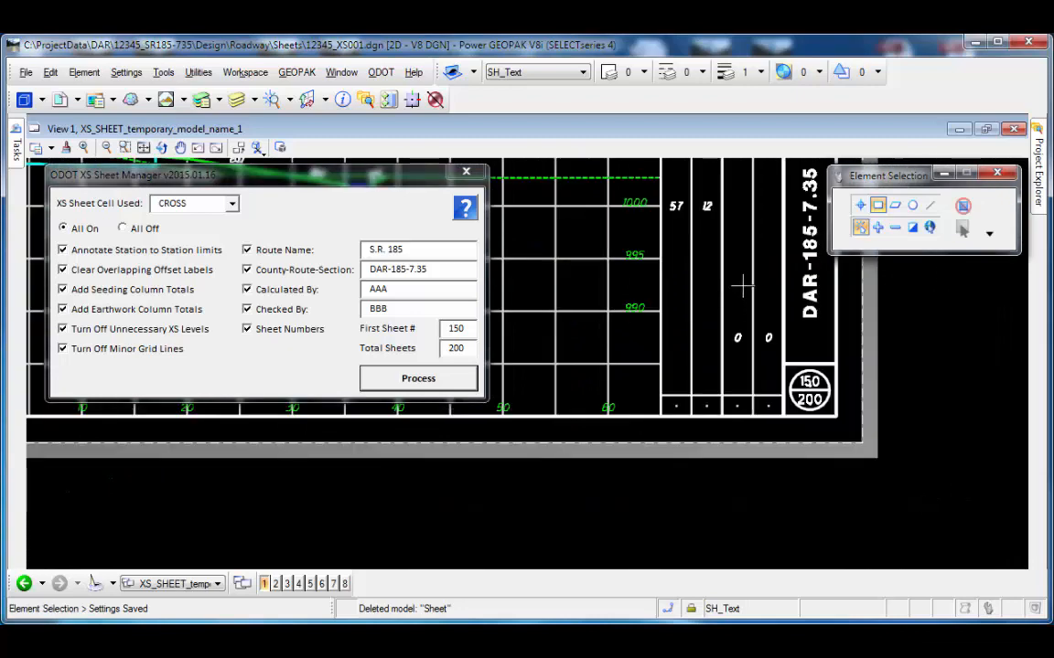
pyautogui.moveTo(743, 286); pyautogui.dragTo(703, 342, button='middle')
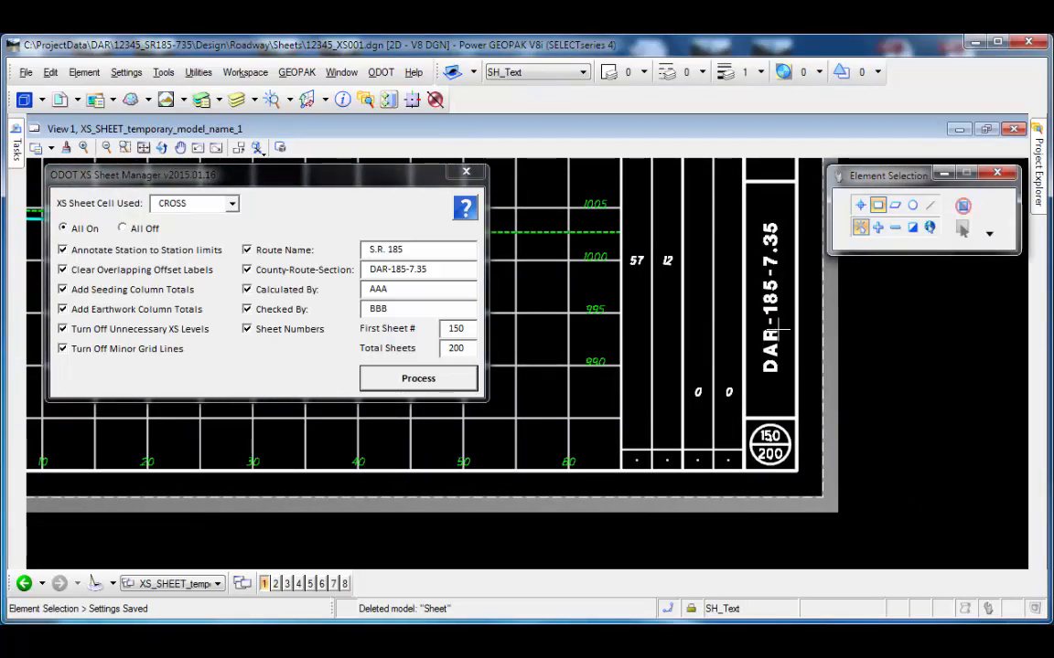
pyautogui.moveTo(777, 274); pyautogui.dragTo(778, 421, button='middle')
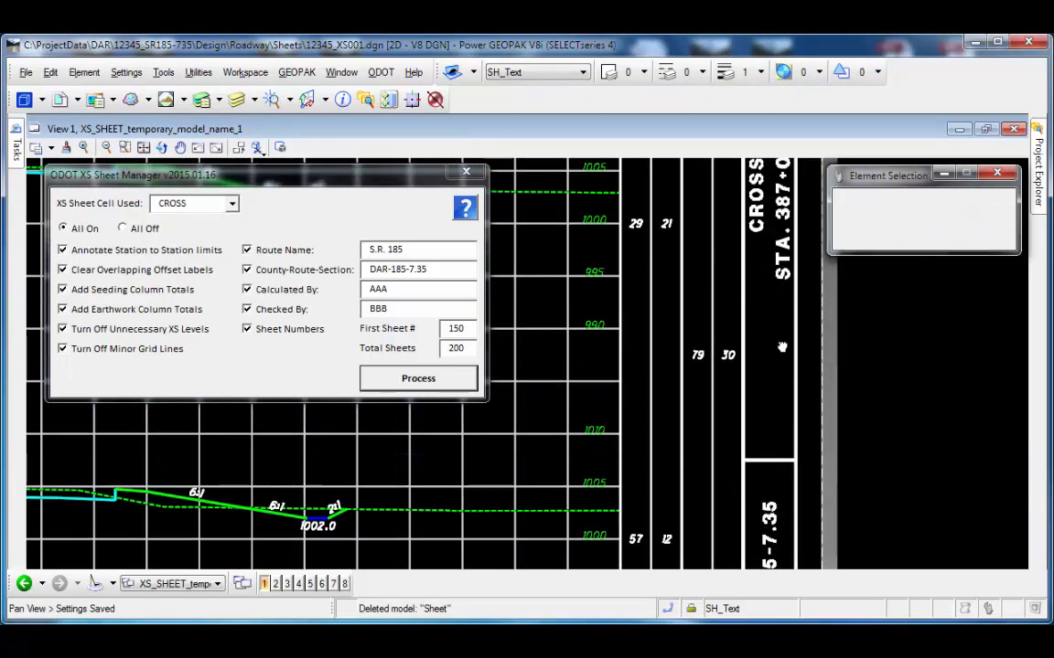
pyautogui.moveTo(782, 347); pyautogui.dragTo(783, 439, button='middle')
pyautogui.moveTo(782, 313); pyautogui.dragTo(784, 410, button='middle')
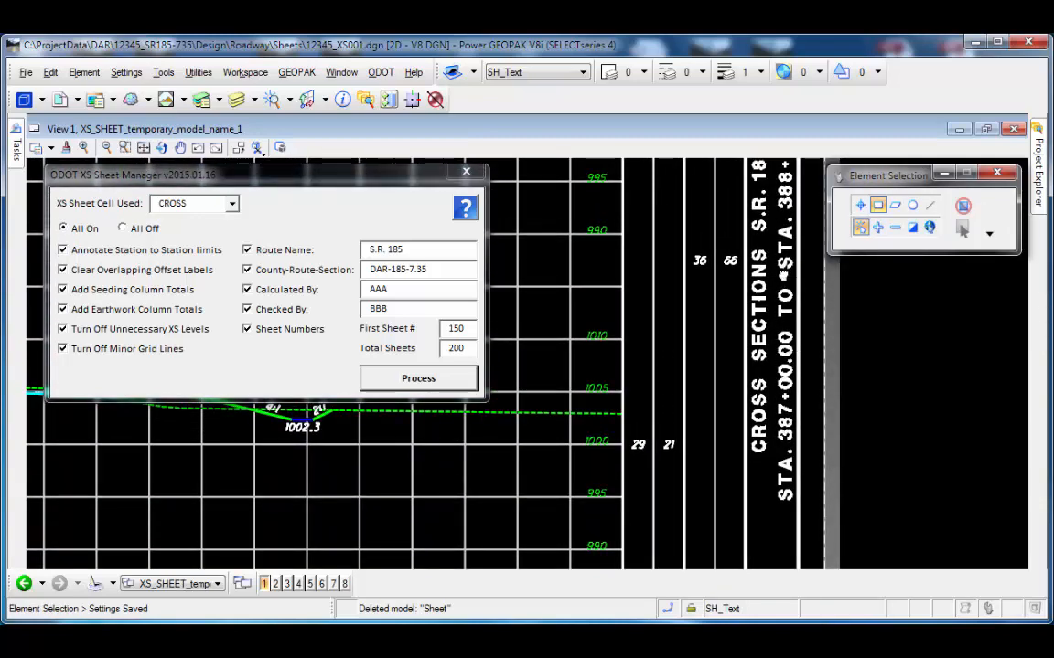
# Step: Examine the processed sheet's title block, including the cross section title, Calculated and Checked initials, column totals and sheet number
pyautogui.moveTo(764, 189); pyautogui.dragTo(764, 276, button='middle')
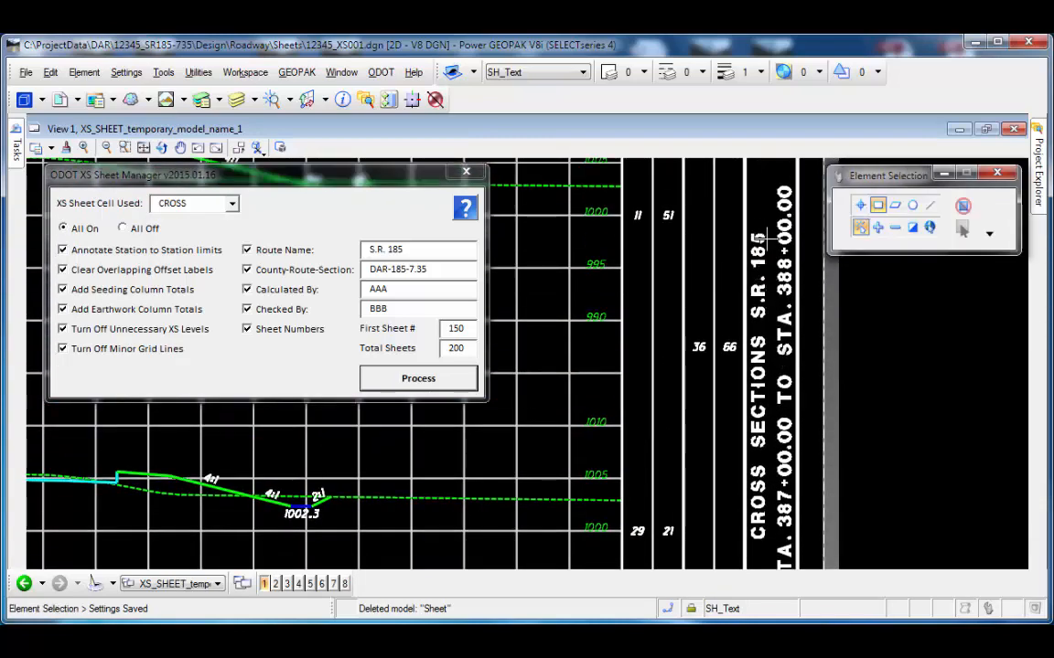
pyautogui.moveTo(768, 220); pyautogui.dragTo(780, 375, button='middle')
pyautogui.moveTo(783, 249); pyautogui.dragTo(784, 387, button='middle')
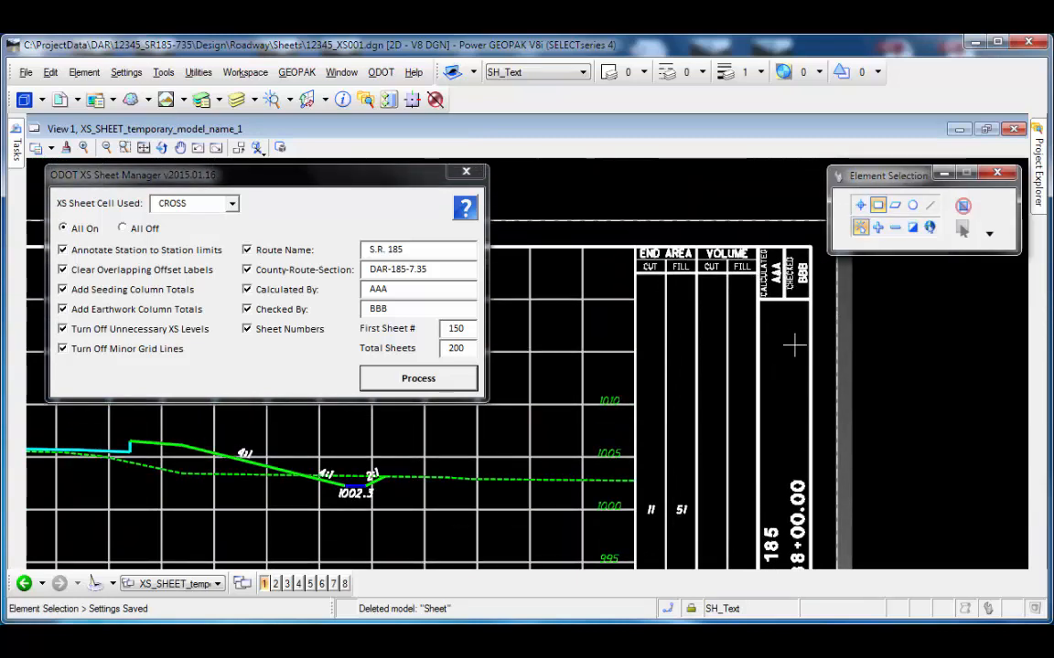
pyautogui.scroll(-5, 788, 365)
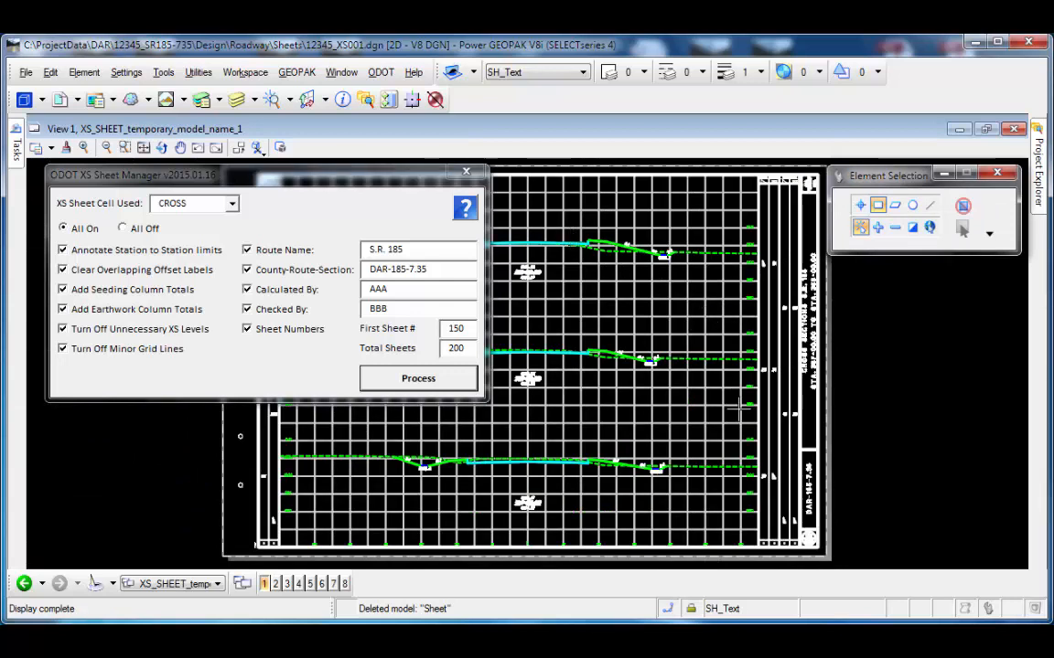
pyautogui.scroll(5, 786, 546)
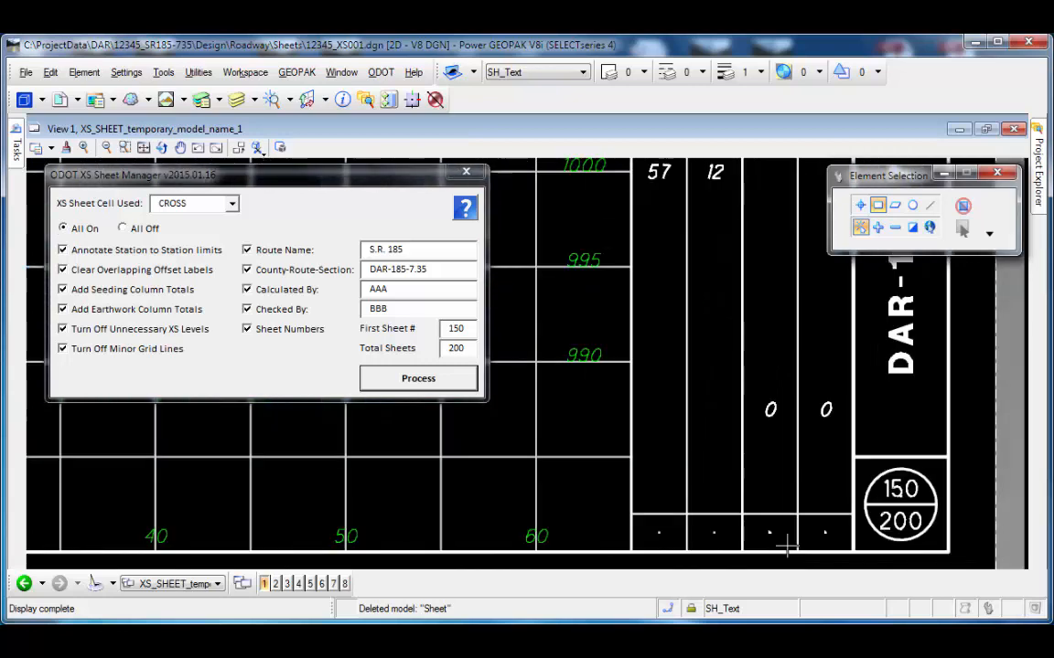
pyautogui.moveTo(796, 487); pyautogui.dragTo(764, 479, button='middle')
pyautogui.scroll(-2, 737, 401)
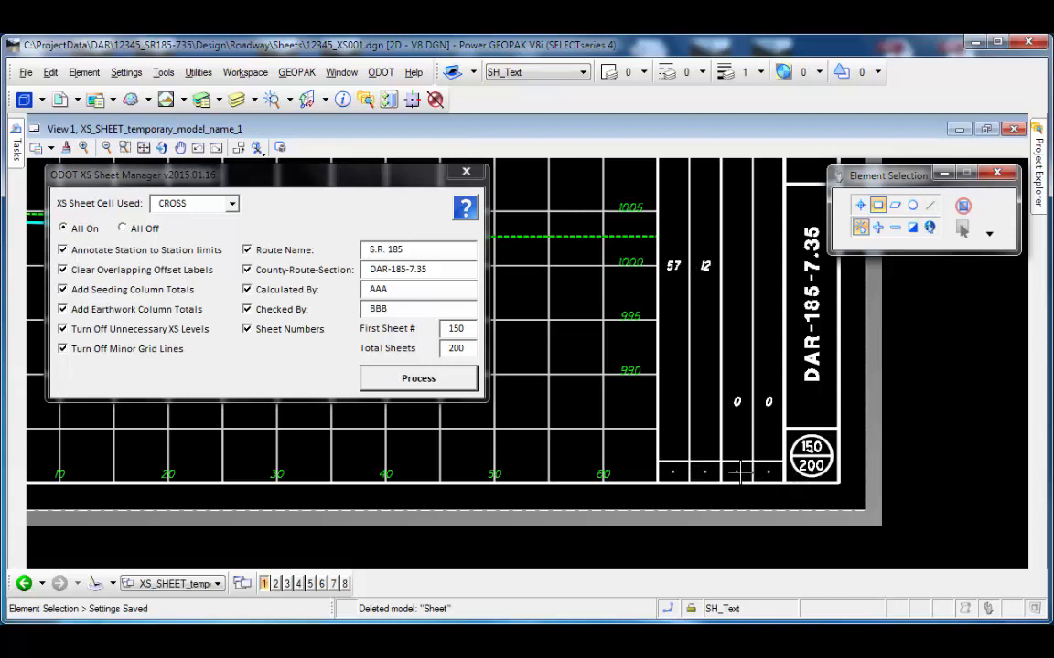
pyautogui.middleClick(712, 345)
pyautogui.middleClick(713, 346)
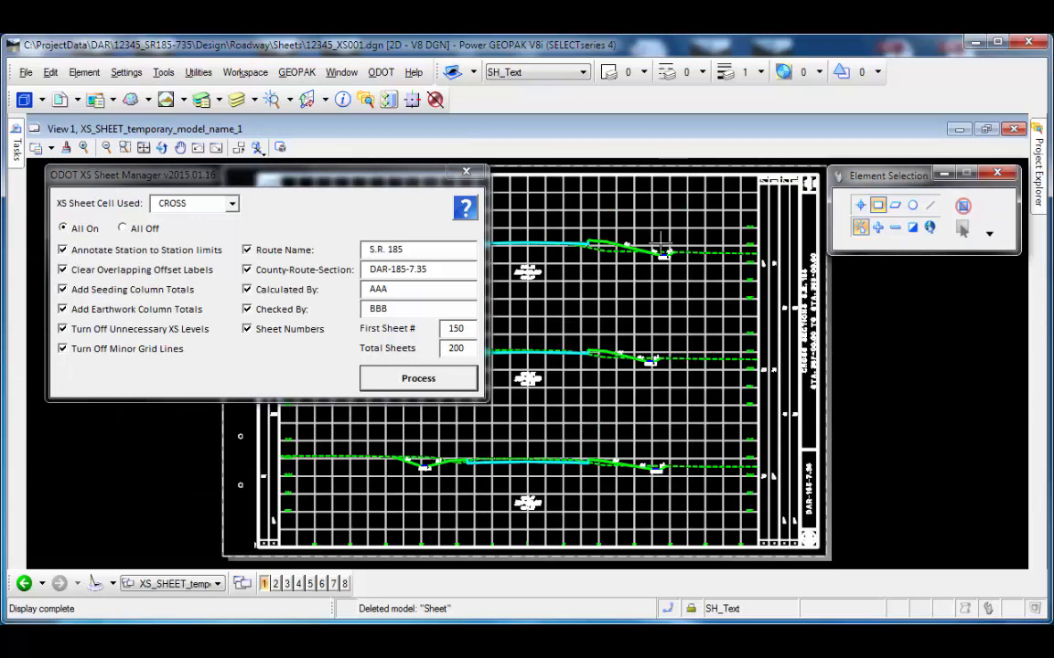
# Step: Close the XS Sheet Manager and list the Roadway discipline's files in the Sheet Manager
pyautogui.click(466, 172)
pyautogui.click(380, 73)
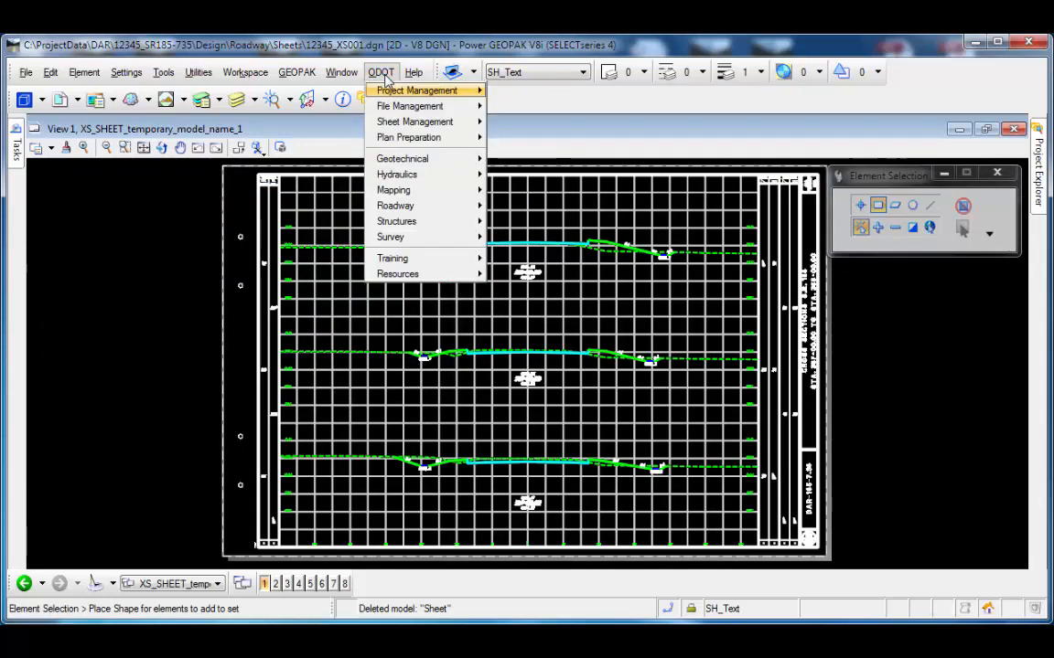
pyautogui.moveTo(439, 121)
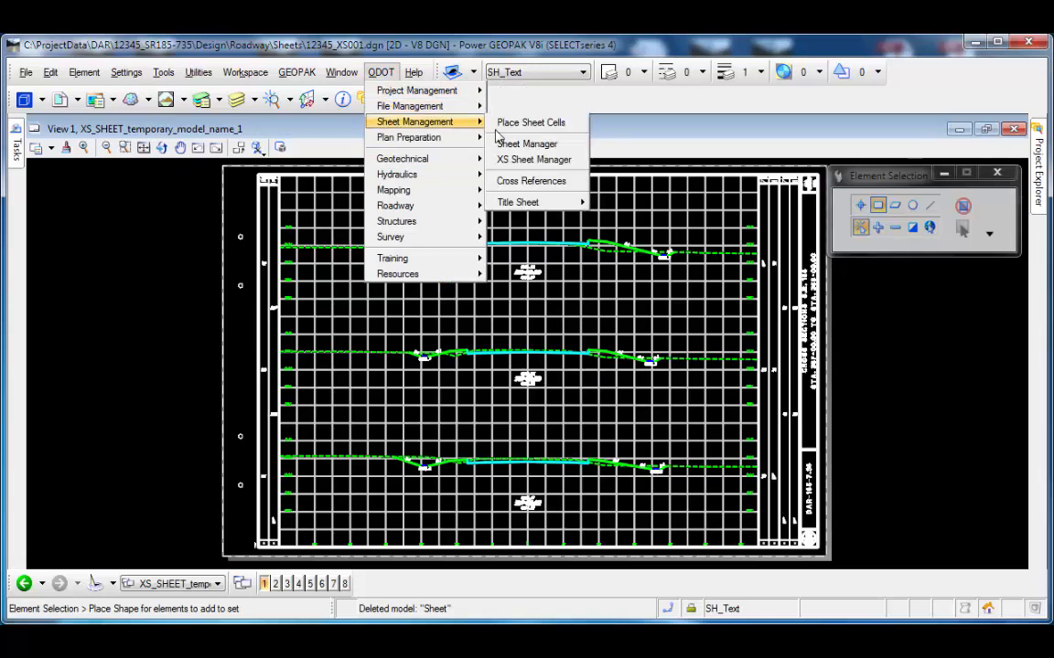
pyautogui.click(528, 144)
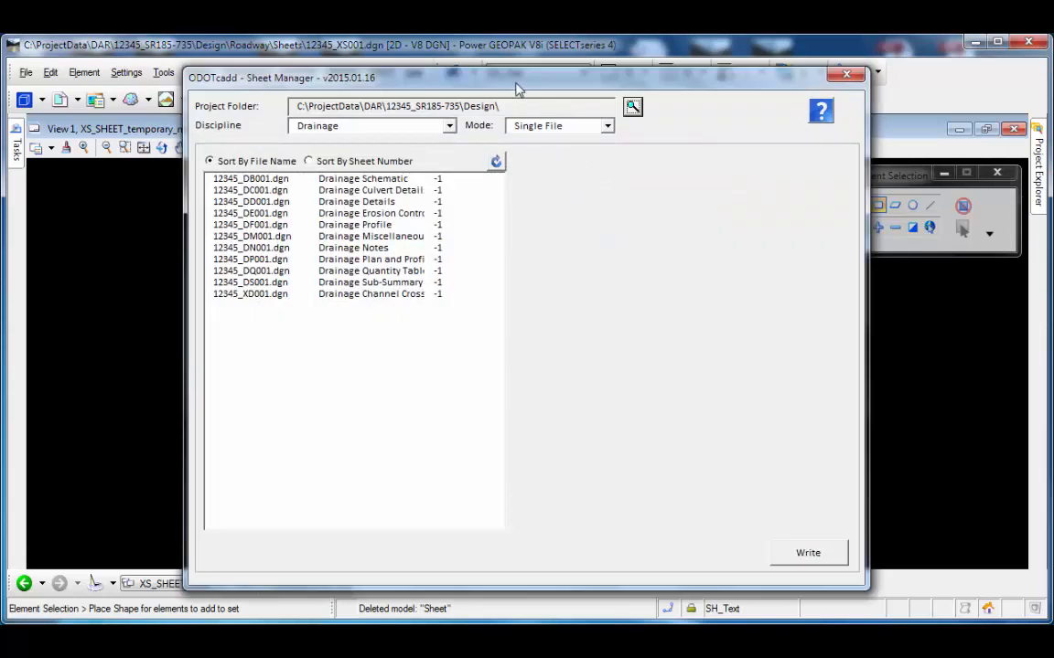
pyautogui.moveTo(516, 89); pyautogui.dragTo(434, 58)
pyautogui.click(331, 96)
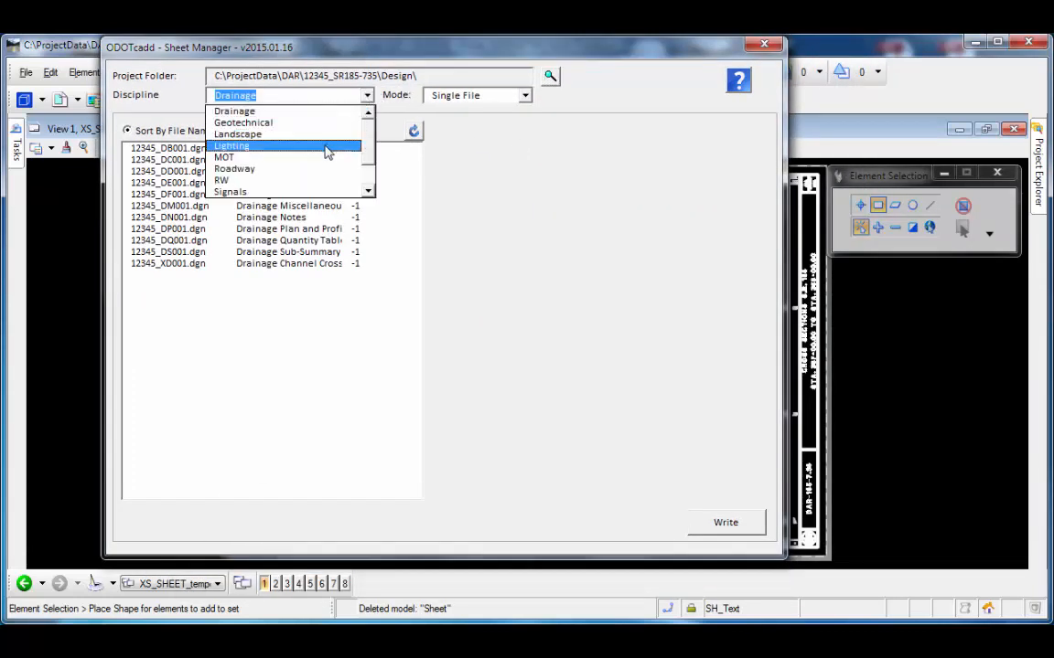
pyautogui.click(311, 169)
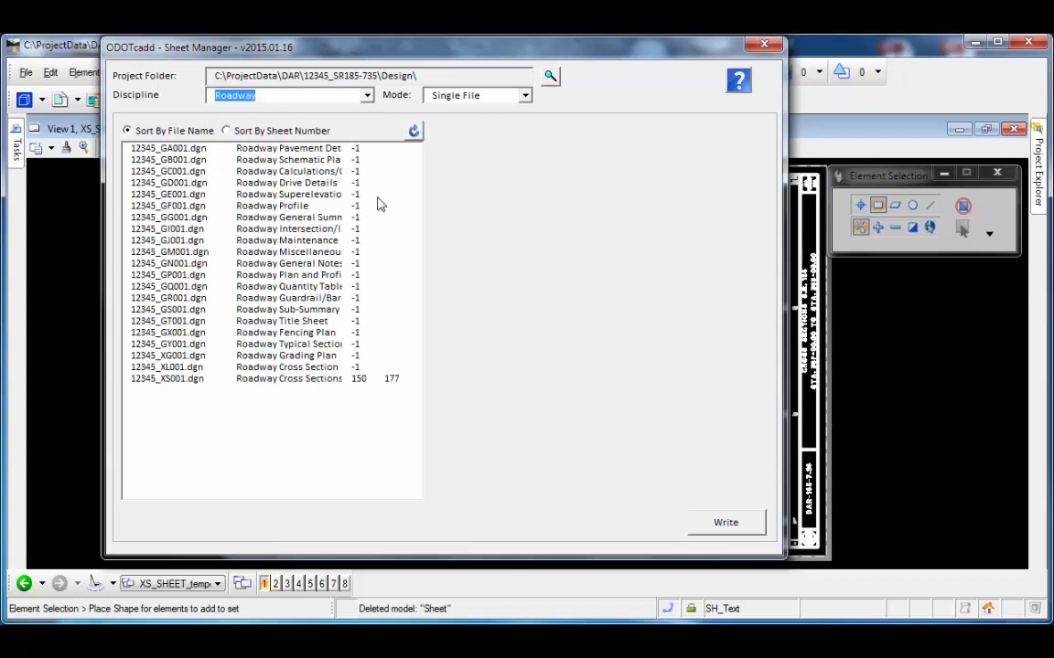
# Step: Review the title block data of 12345_XS001.dgn for sheet models XS_SHEET_temporary_model_name_3 and XS_SHEET_temporary_model_name_6, and close the Sheet Manager
pyautogui.click(318, 382)
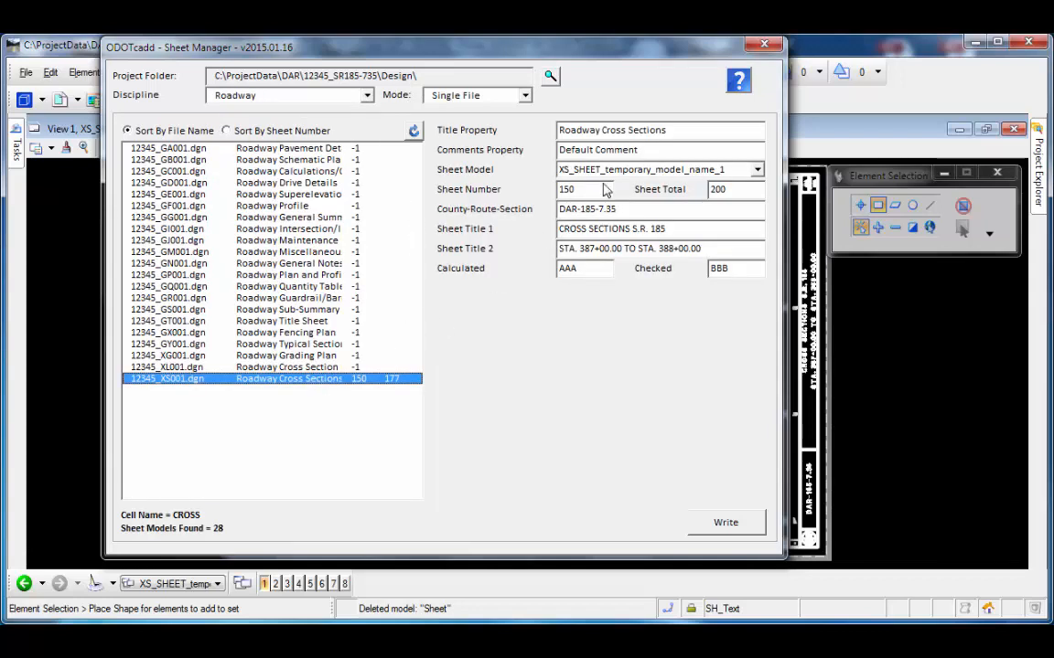
pyautogui.click(757, 169)
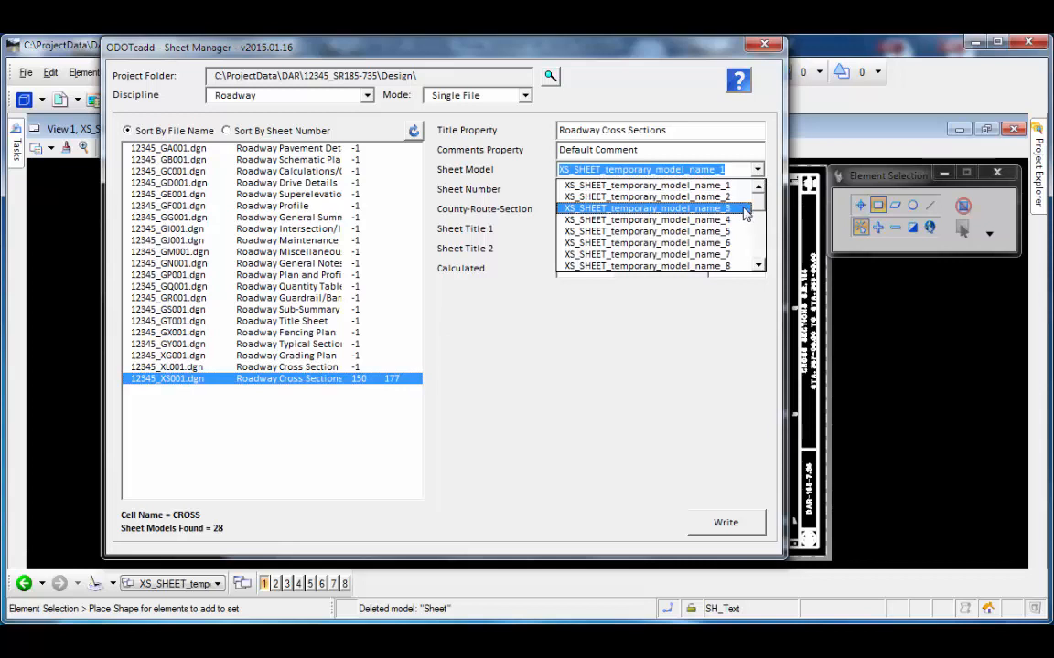
pyautogui.click(748, 208)
pyautogui.click(757, 169)
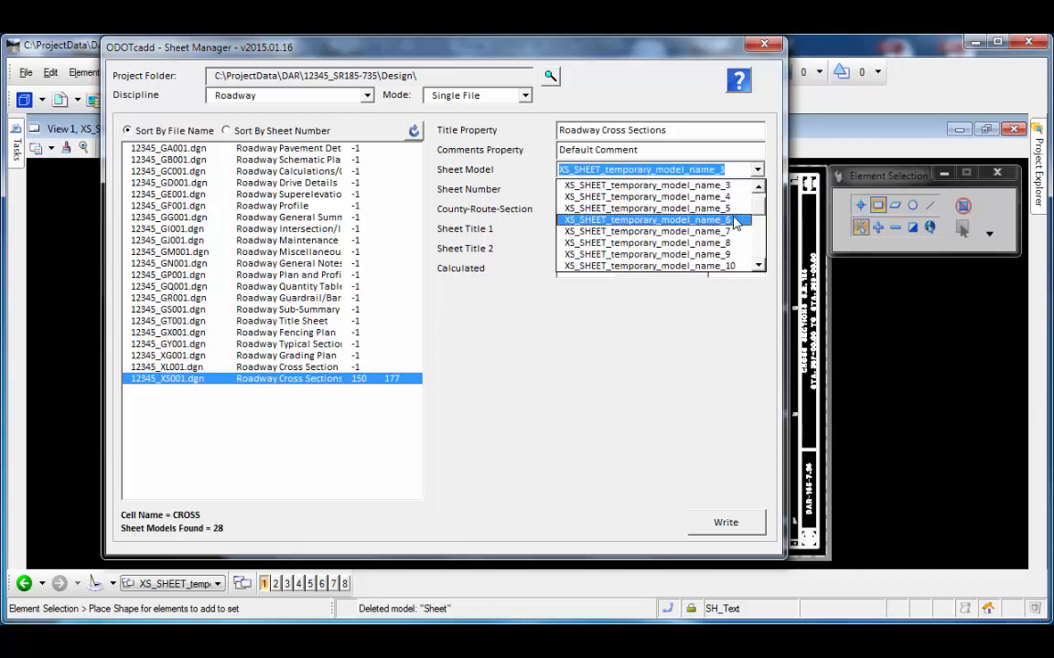
pyautogui.click(737, 219)
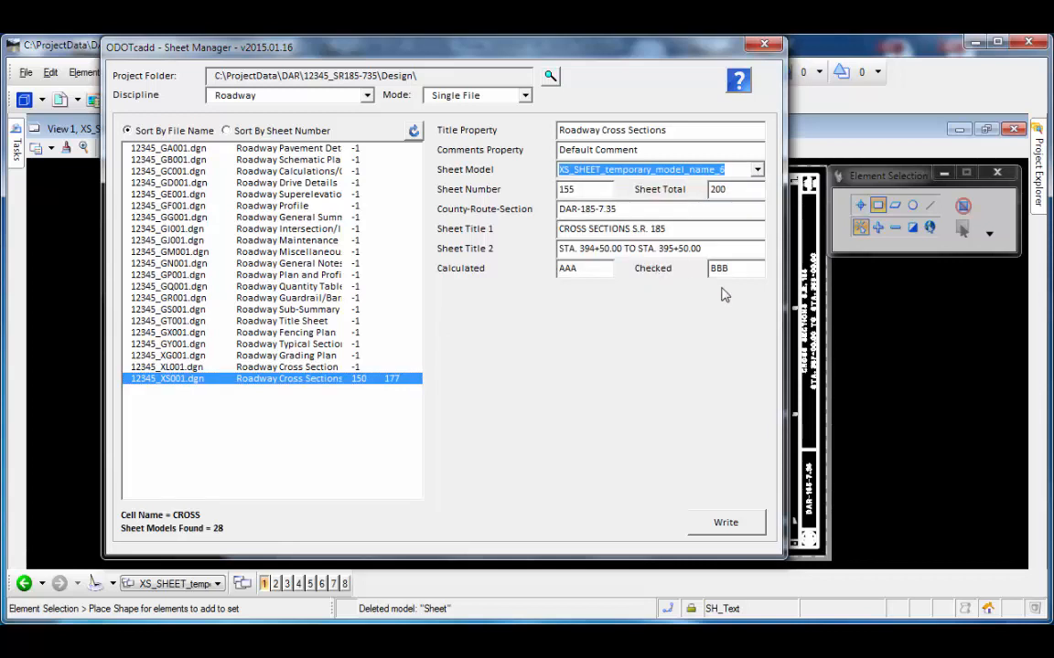
pyautogui.click(764, 44)
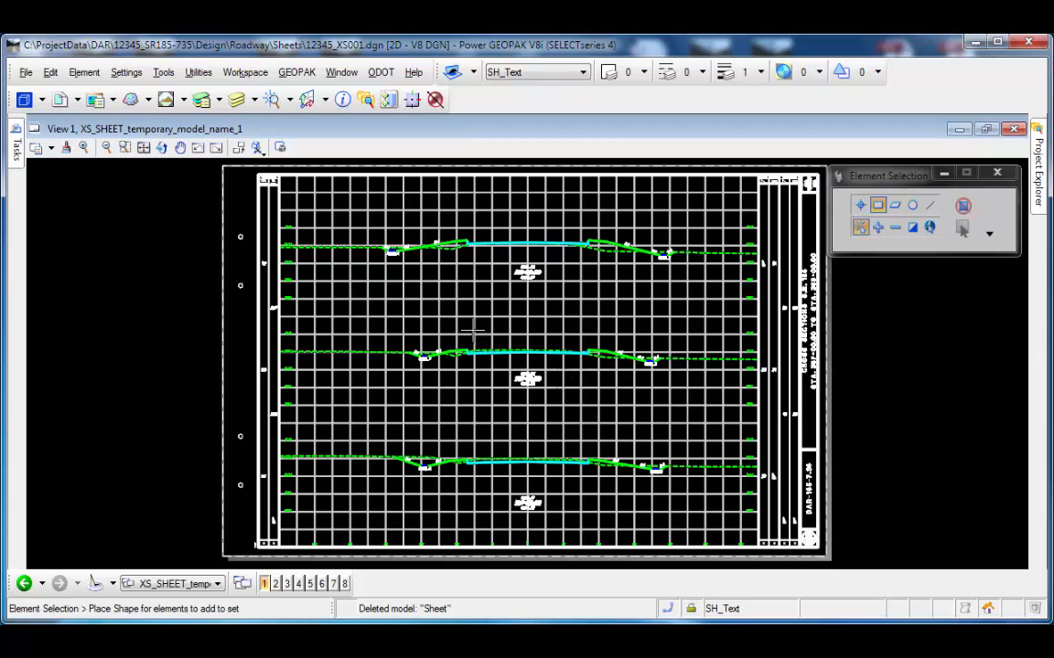
# Step: Check the Sheet Number in the model properties of XS_SHEET_temporary_model_name_1, and close the Models dialog without changes
pyautogui.click(25, 101)
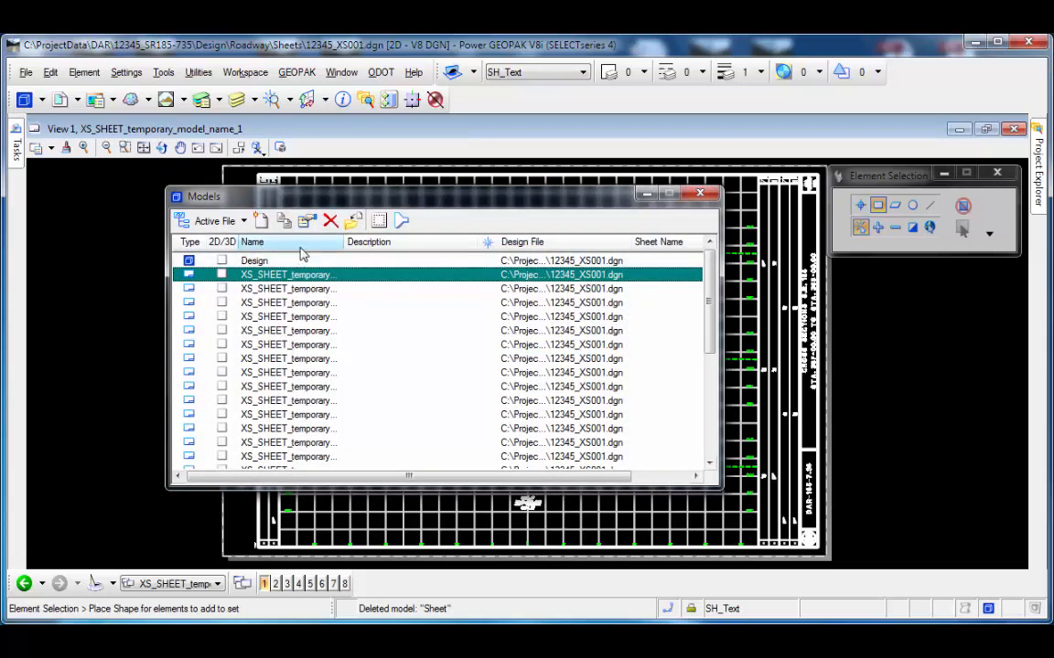
pyautogui.click(306, 220)
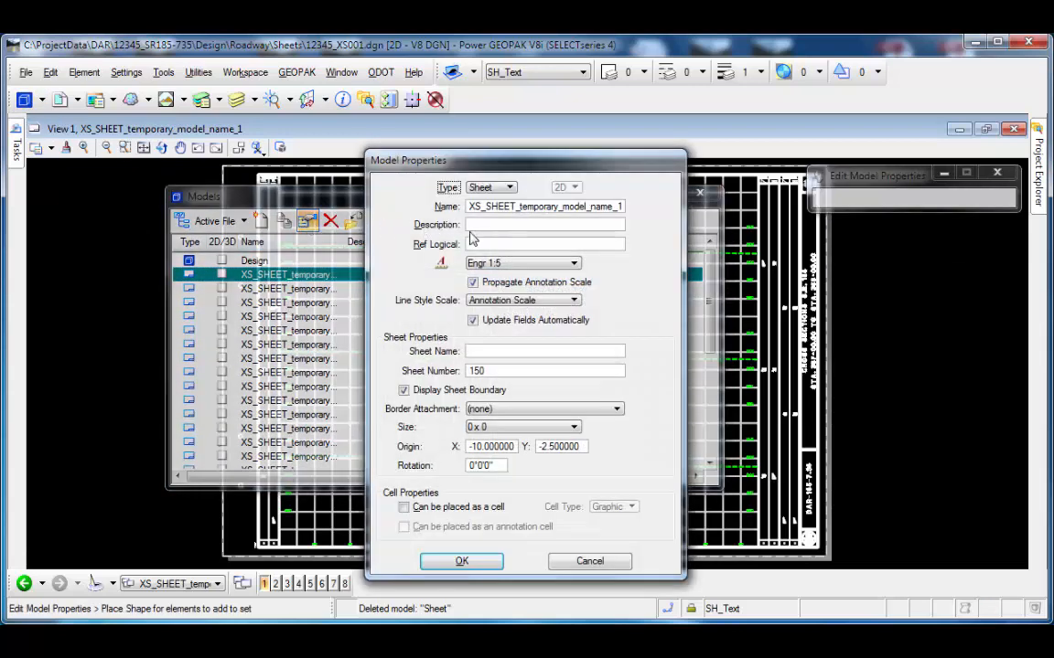
pyautogui.click(512, 372)
pyautogui.doubleClick(479, 374)
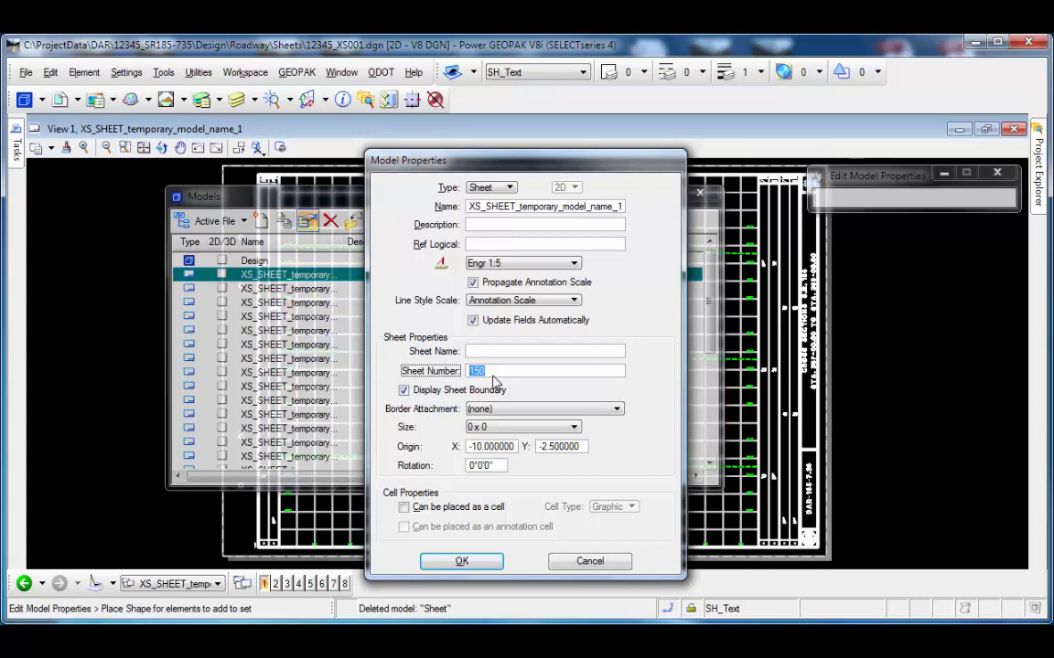
pyautogui.click(587, 561)
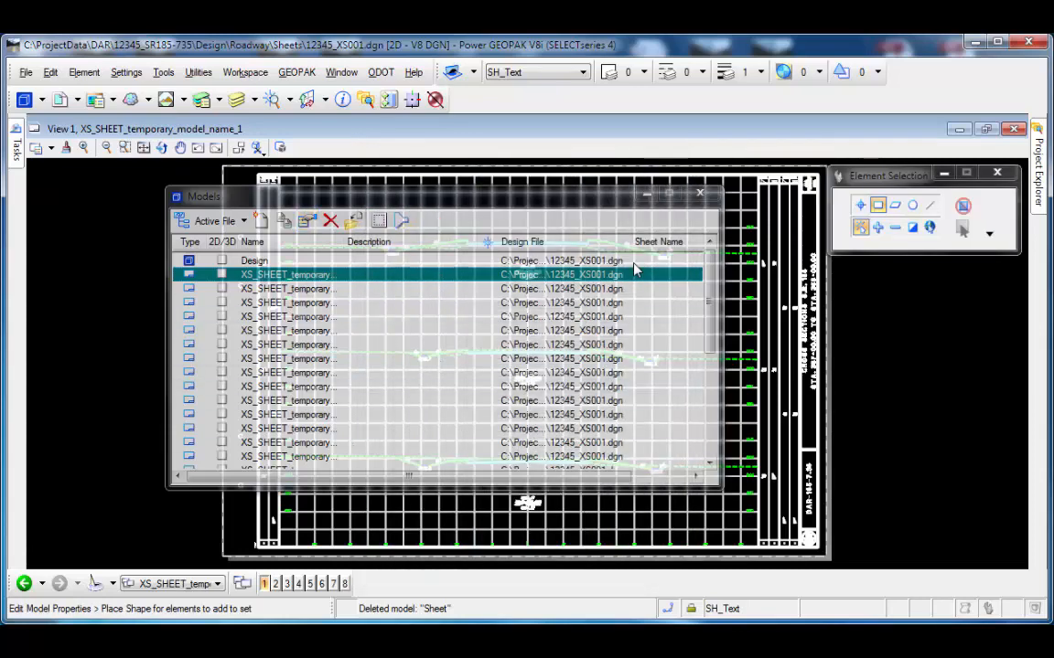
pyautogui.click(699, 194)
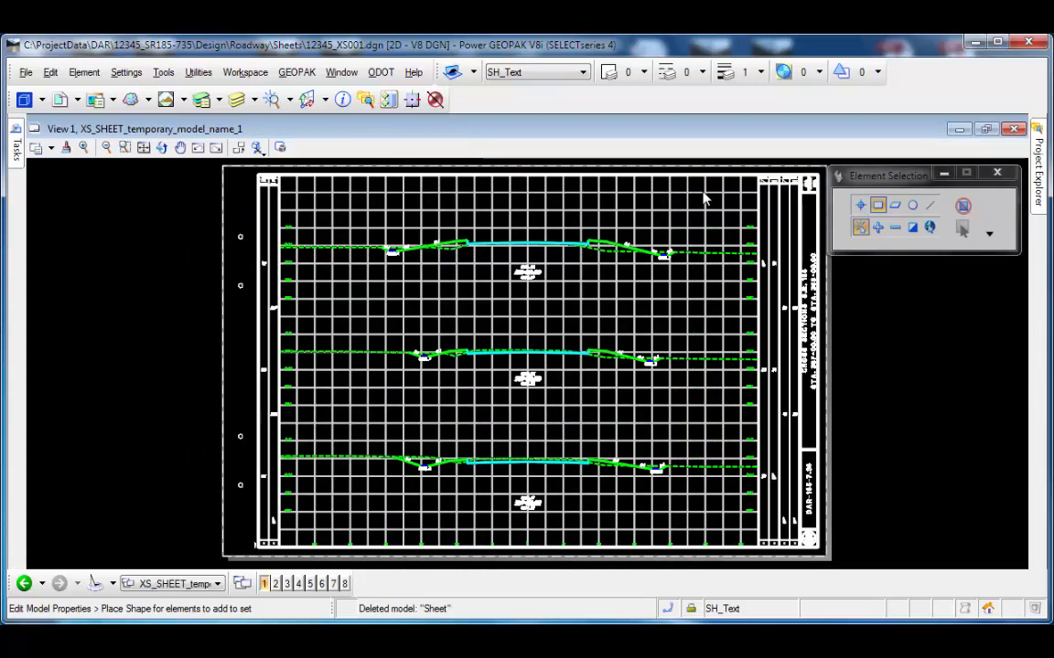